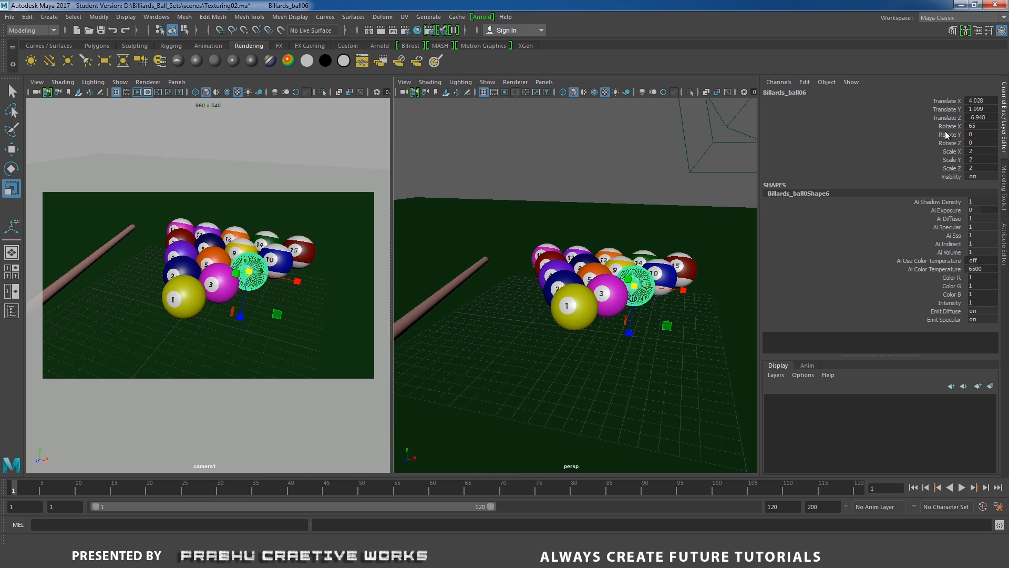
# Select the camera of the camera1 view and orbit it to a slightly different angle.
pyautogui.click(38, 83)
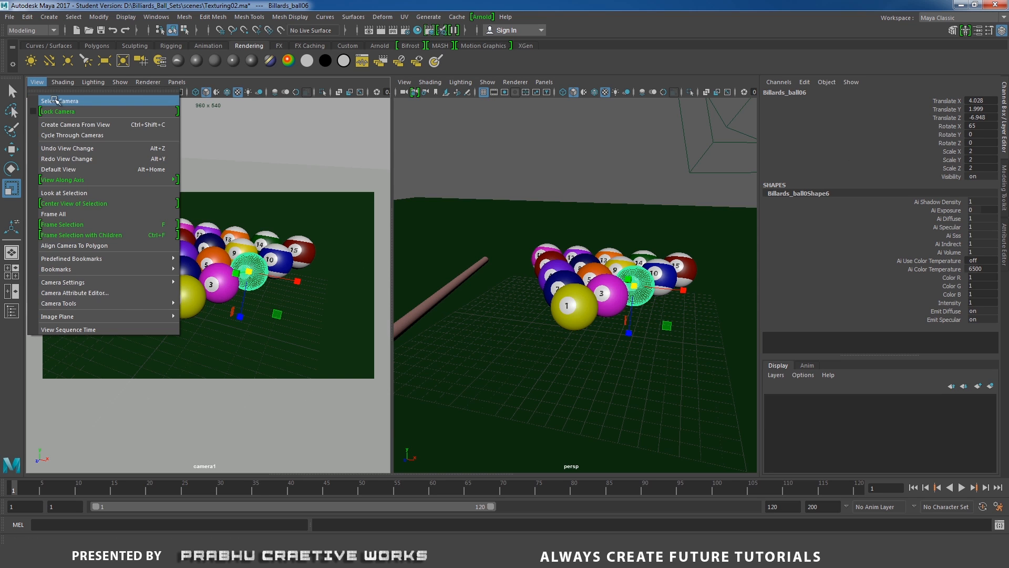
pyautogui.click(58, 100)
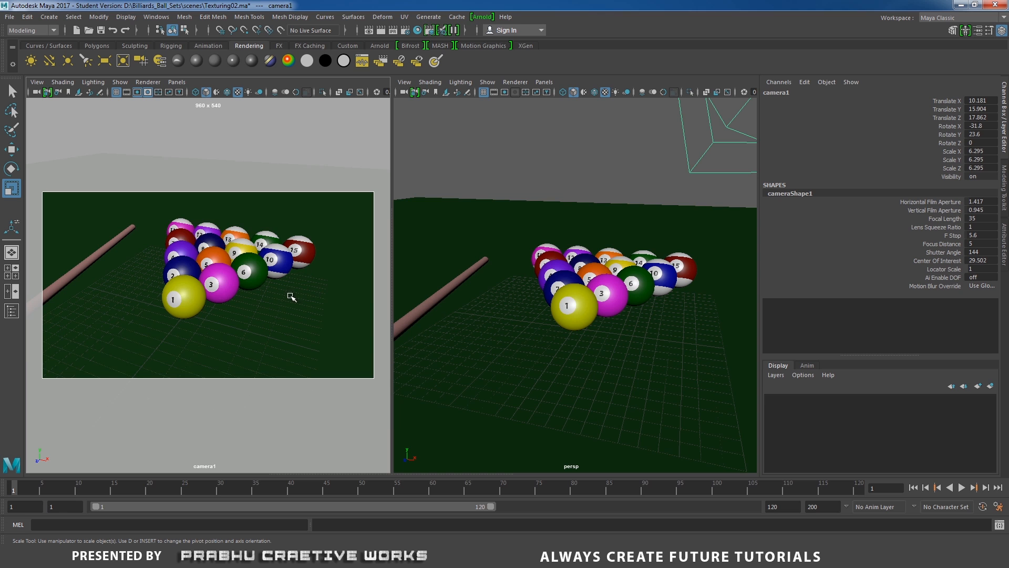
pyautogui.moveTo(291, 292)
pyautogui.keyDown('alt'); pyautogui.mouseDown()
pyautogui.moveTo(317, 300)
pyautogui.moveTo(239, 300)
pyautogui.moveTo(301, 294)
pyautogui.moveTo(292, 294)
pyautogui.mouseUp(); pyautogui.keyUp('alt')
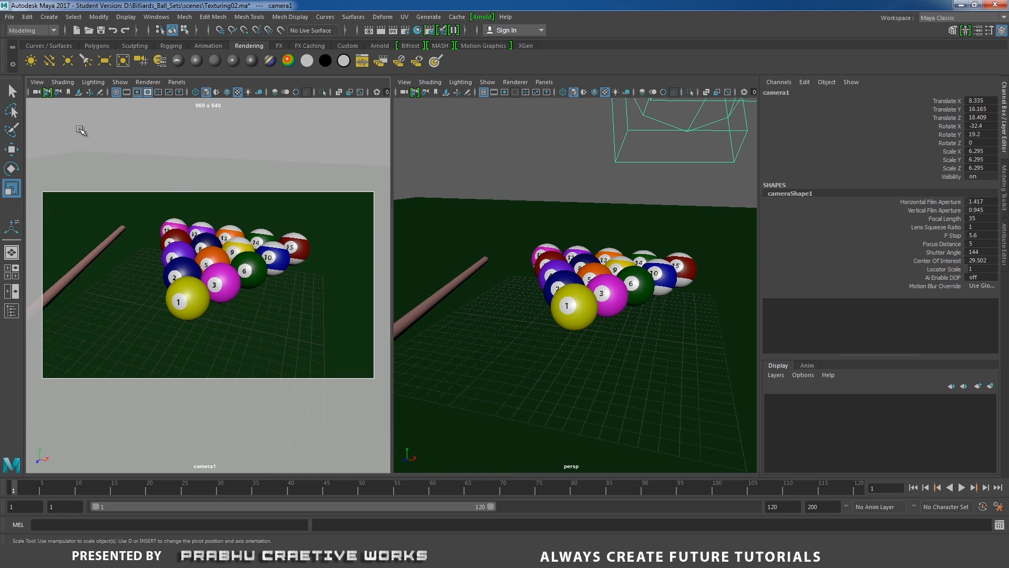
# Lock camera1 and try to orbit its view.
pyautogui.click(46, 93)
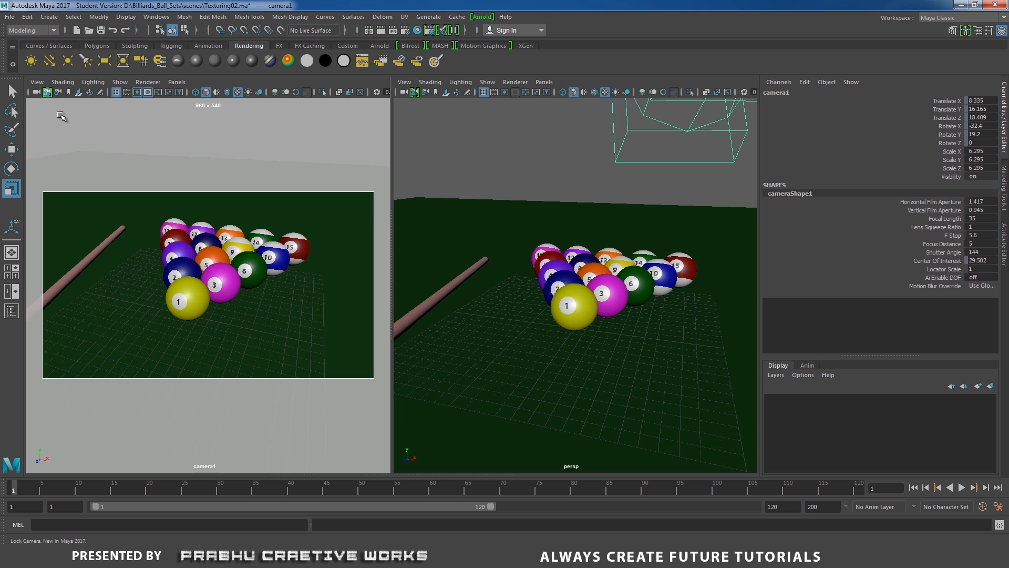
pyautogui.keyDown('alt'); pyautogui.moveTo(205, 270); pyautogui.dragTo(314, 267); pyautogui.keyUp('alt')
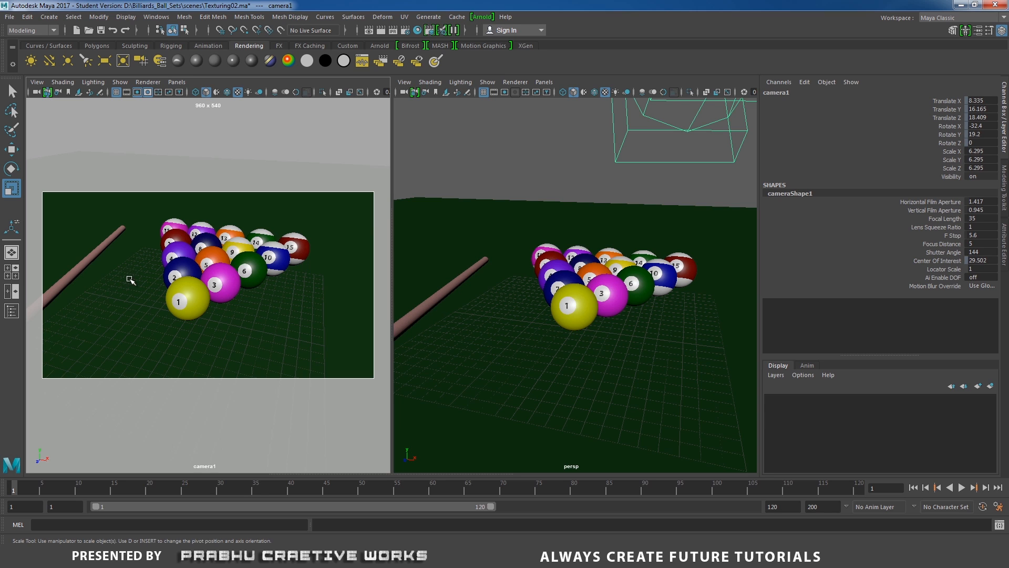
pyautogui.keyDown('alt'); pyautogui.moveTo(147, 293); pyautogui.dragTo(258, 297); pyautogui.keyUp('alt')
pyautogui.keyDown('alt'); pyautogui.moveTo(155, 297); pyautogui.dragTo(265, 303); pyautogui.keyUp('alt')
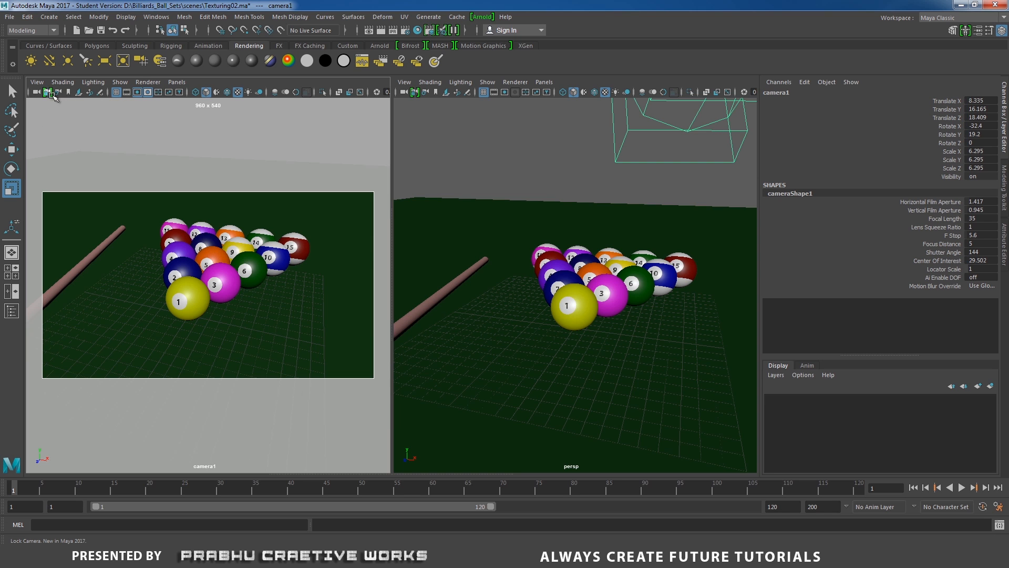
pyautogui.moveTo(254, 272)
pyautogui.keyDown('alt'); pyautogui.mouseDown()
pyautogui.moveTo(319, 286)
pyautogui.moveTo(259, 277)
pyautogui.mouseUp(); pyautogui.keyUp('alt')
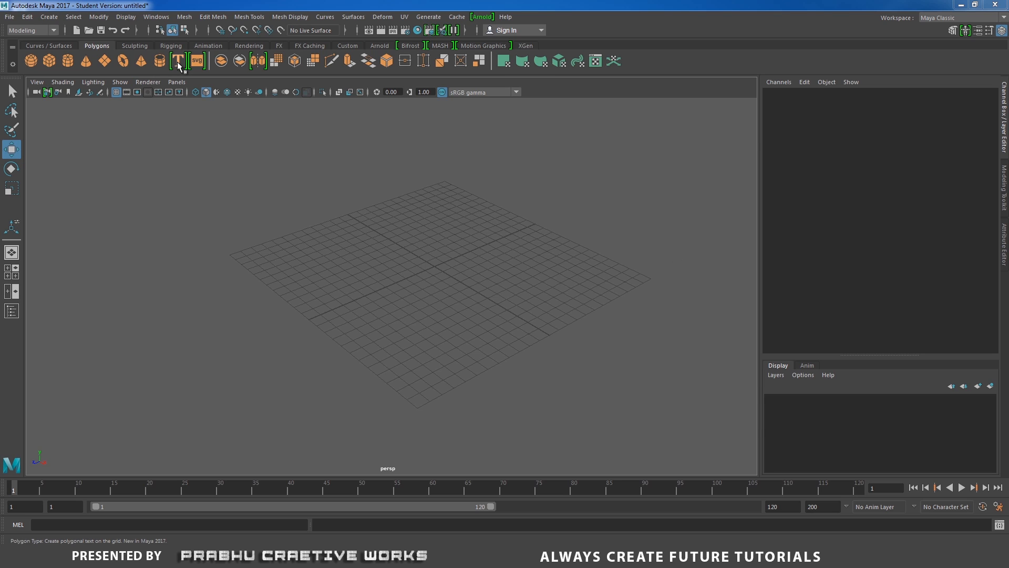
# Create a 3D Type object in the empty scene and view it from the front.
pyautogui.click(51, 18)
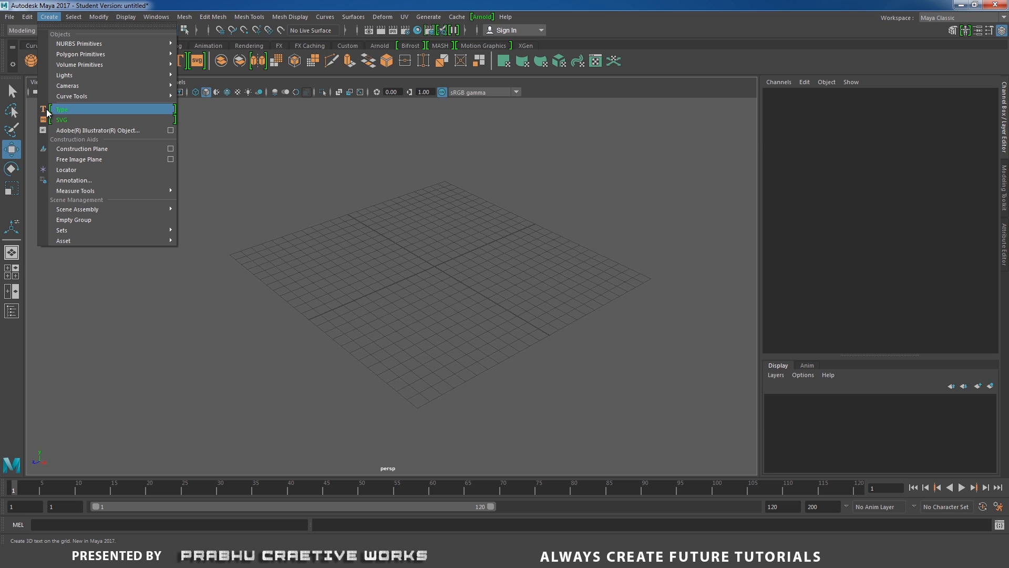
pyautogui.click(73, 114)
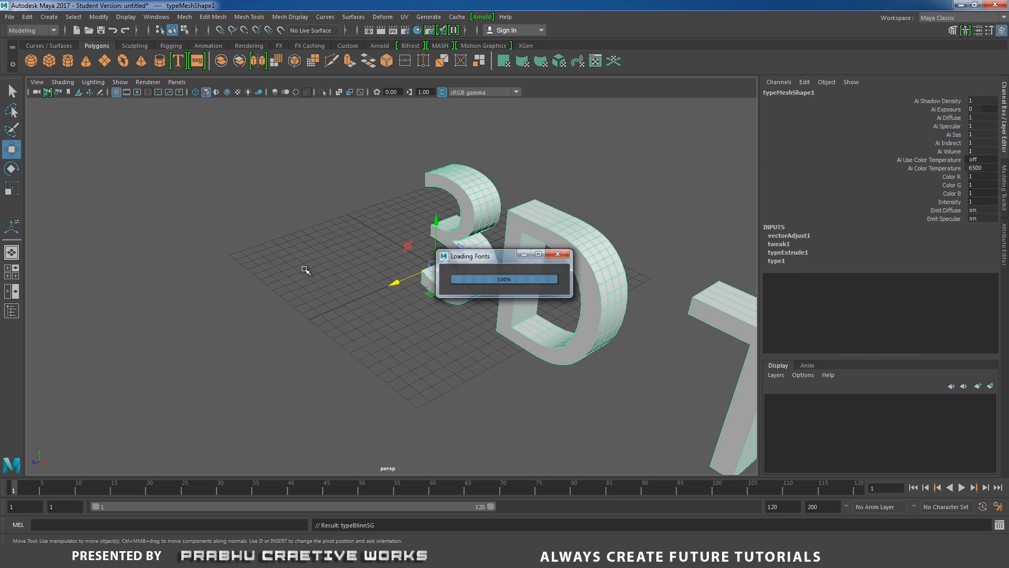
pyautogui.keyDown('alt'); pyautogui.moveTo(390, 368); pyautogui.dragTo(573, 371); pyautogui.keyUp('alt')
pyautogui.keyDown('alt'); pyautogui.moveTo(547, 363); pyautogui.dragTo(306, 282, button='right'); pyautogui.keyUp('alt')
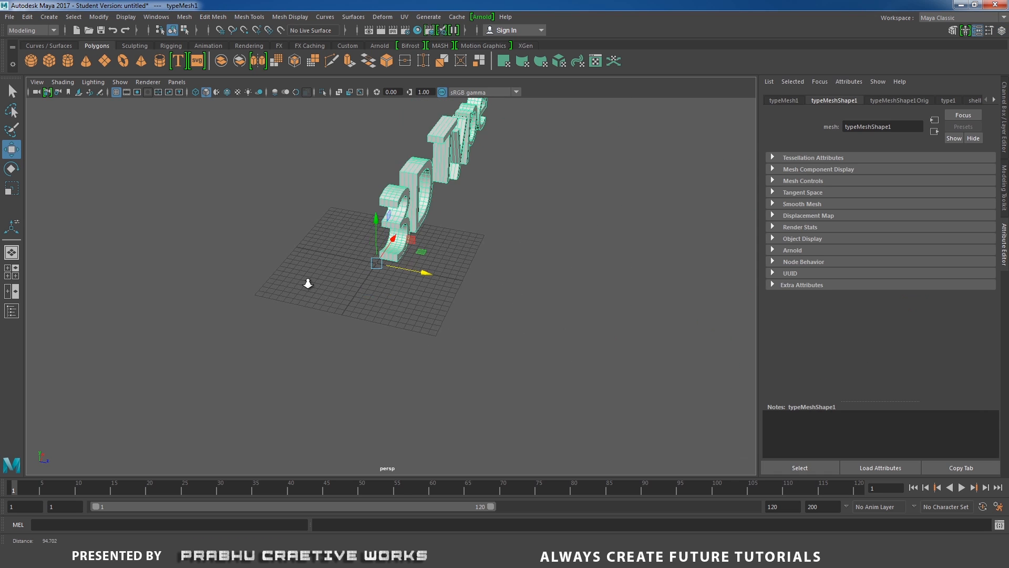
pyautogui.keyDown('alt'); pyautogui.moveTo(421, 286); pyautogui.dragTo(325, 273); pyautogui.keyUp('alt')
pyautogui.keyDown('alt'); pyautogui.moveTo(415, 293); pyautogui.dragTo(360, 313, button='middle'); pyautogui.keyUp('alt')
pyautogui.keyDown('alt'); pyautogui.moveTo(361, 313); pyautogui.dragTo(456, 329, button='right'); pyautogui.keyUp('alt')
pyautogui.keyDown('alt'); pyautogui.moveTo(455, 329); pyautogui.dragTo(381, 315); pyautogui.keyUp('alt')
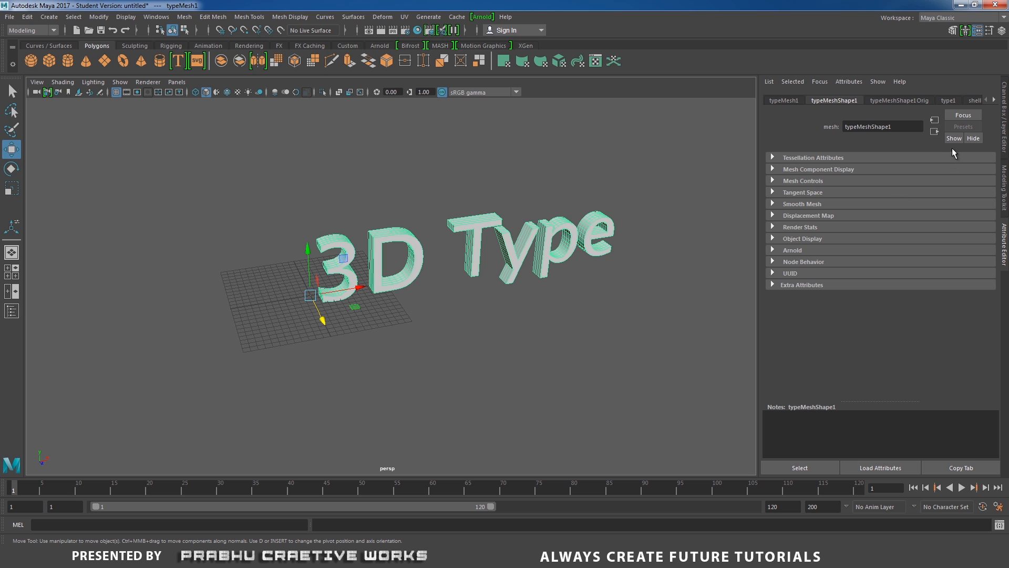
# Try the Lucida Handwriting font on the 3D type and settle on Lucida Fax.
pyautogui.click(948, 101)
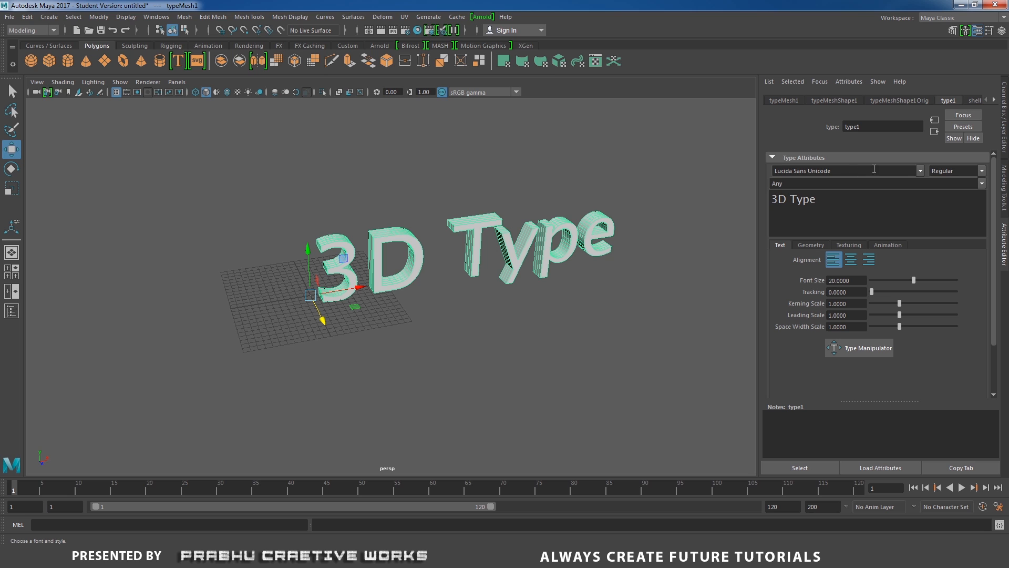
pyautogui.click(919, 172)
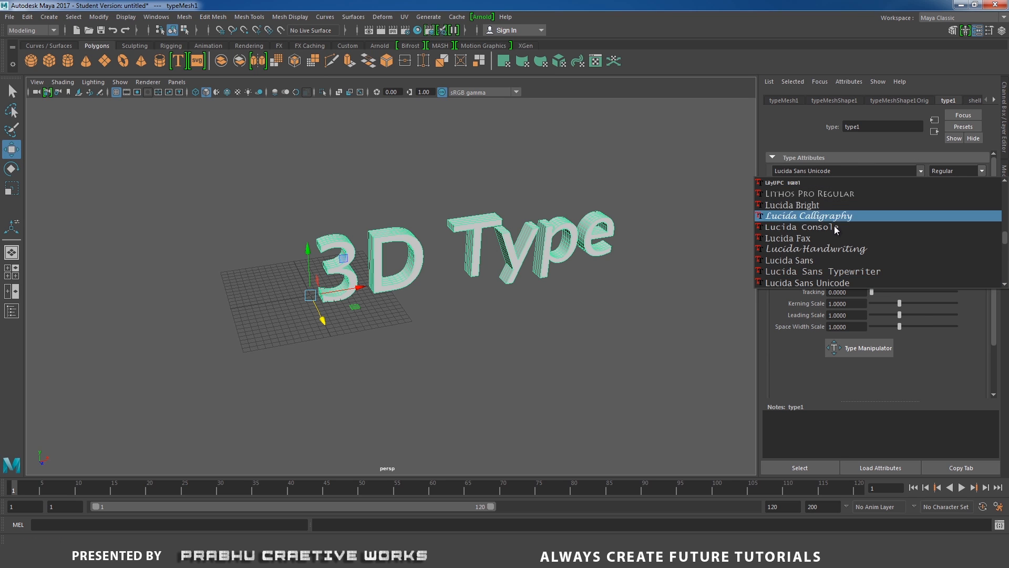
pyautogui.click(818, 247)
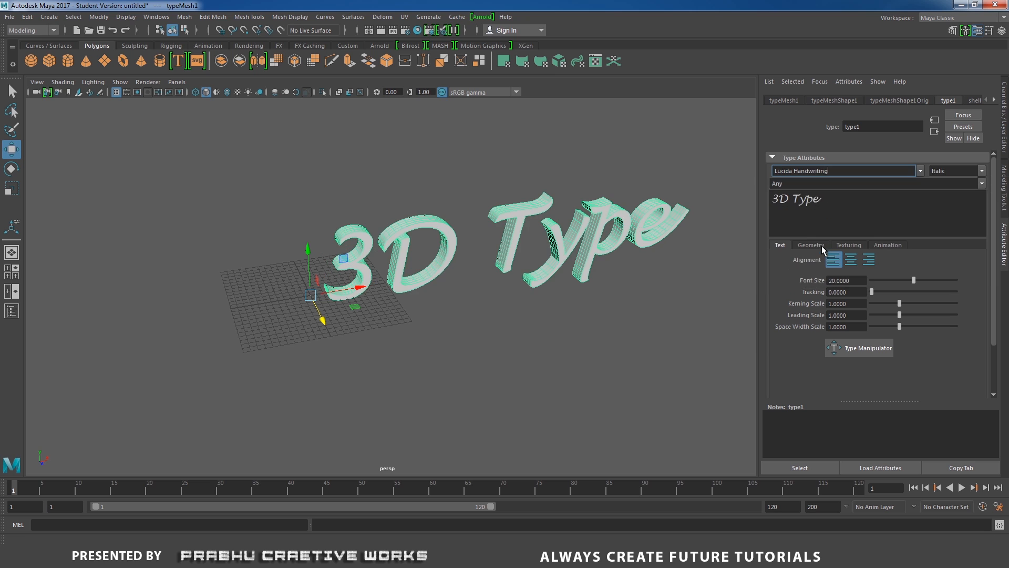
pyautogui.click(920, 171)
pyautogui.click(794, 237)
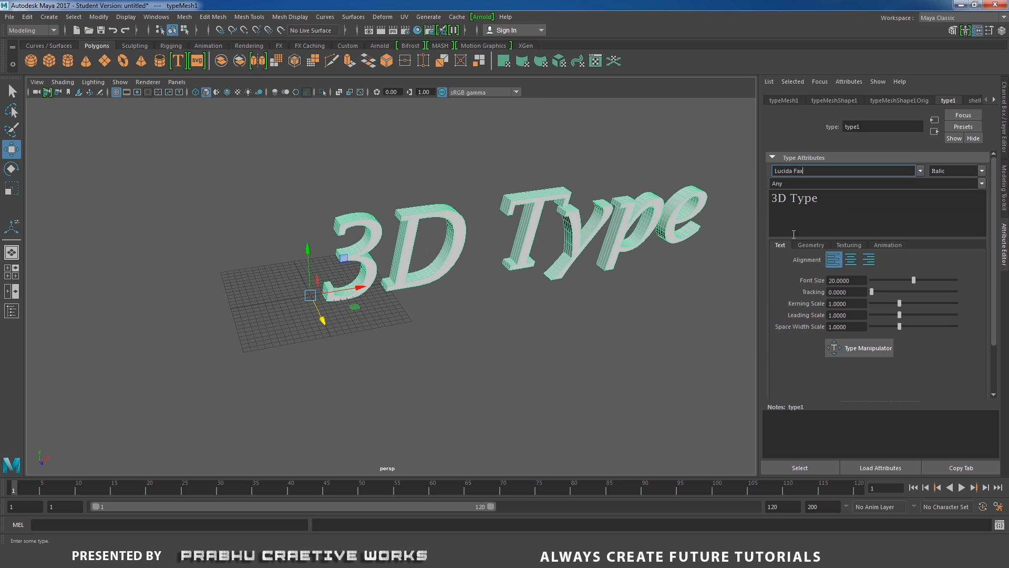
# Replace the type's default text with "Maya 2017".
pyautogui.moveTo(845, 205); pyautogui.dragTo(771, 204)
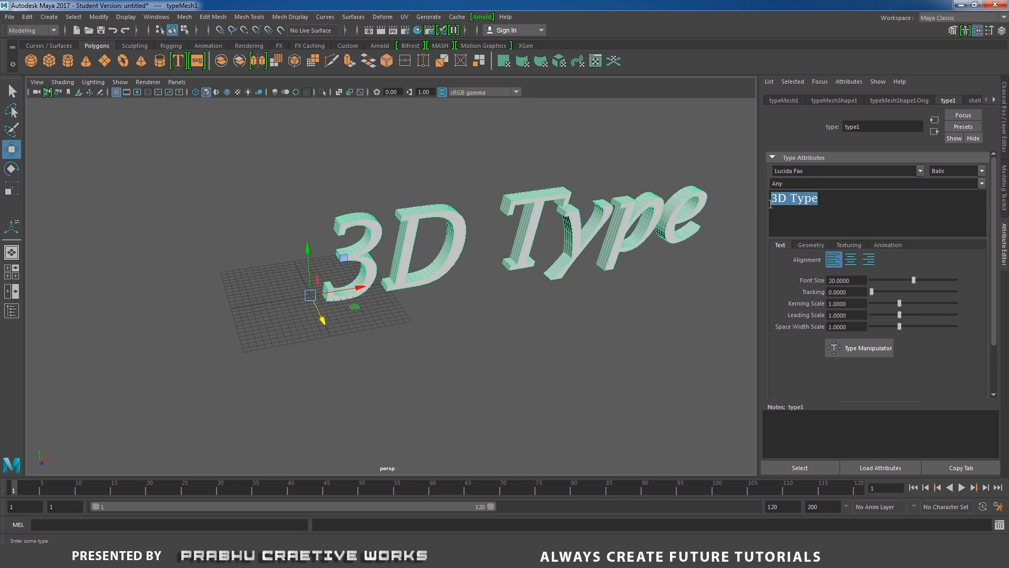
pyautogui.write('Ma')
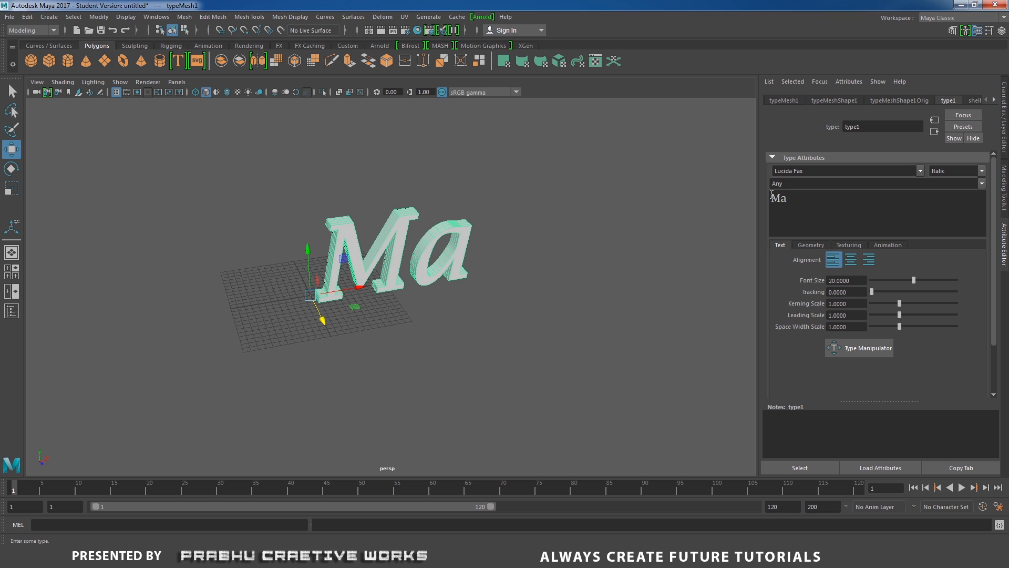
pyautogui.write('ya 2017')
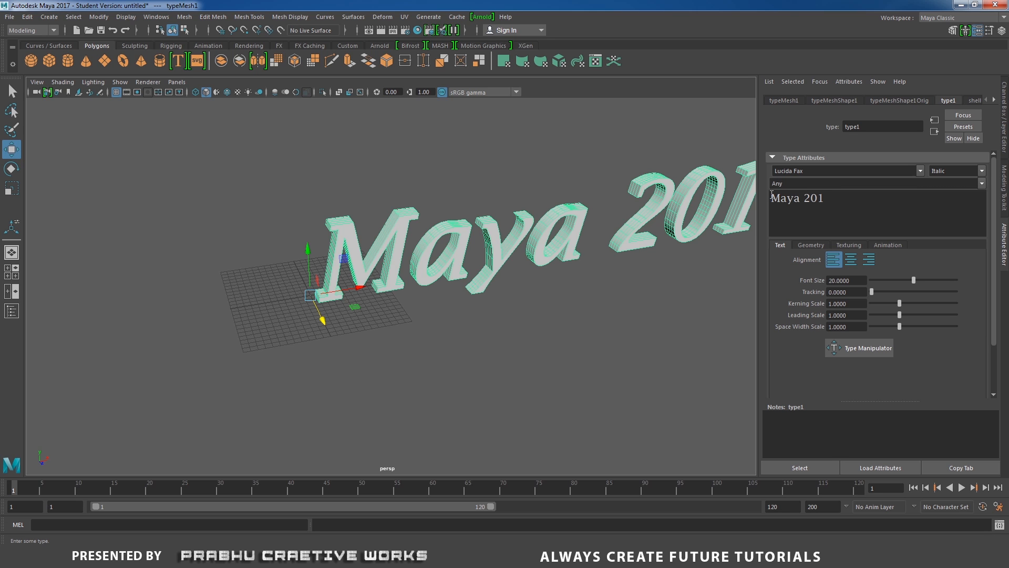
# Change the alignment of the "Maya 2017" type from left to centered.
pyautogui.keyDown('alt'); pyautogui.moveTo(598, 295); pyautogui.dragTo(522, 317, button='middle'); pyautogui.keyUp('alt')
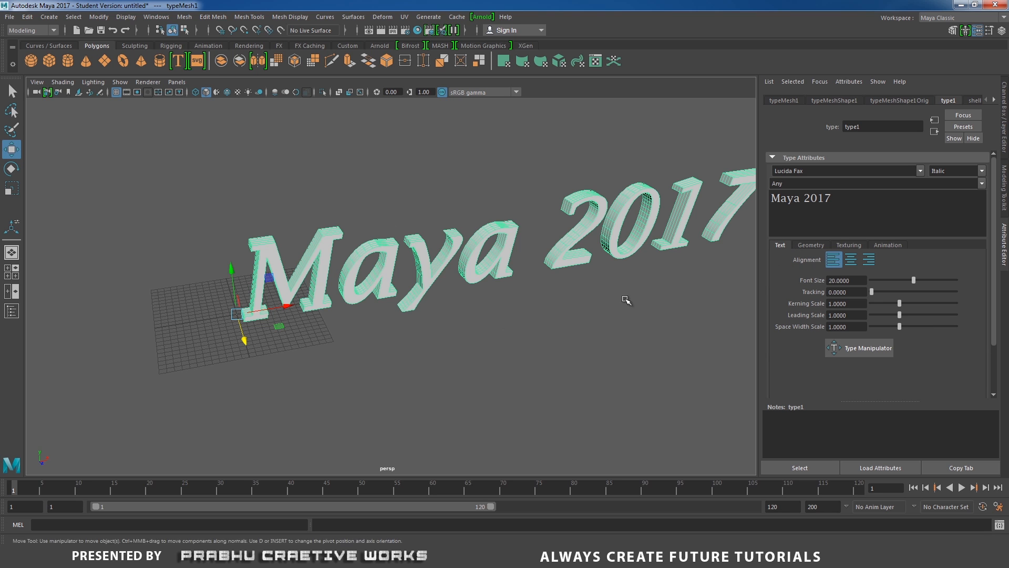
pyautogui.keyDown('alt'); pyautogui.moveTo(626, 299); pyautogui.dragTo(467, 296); pyautogui.keyUp('alt')
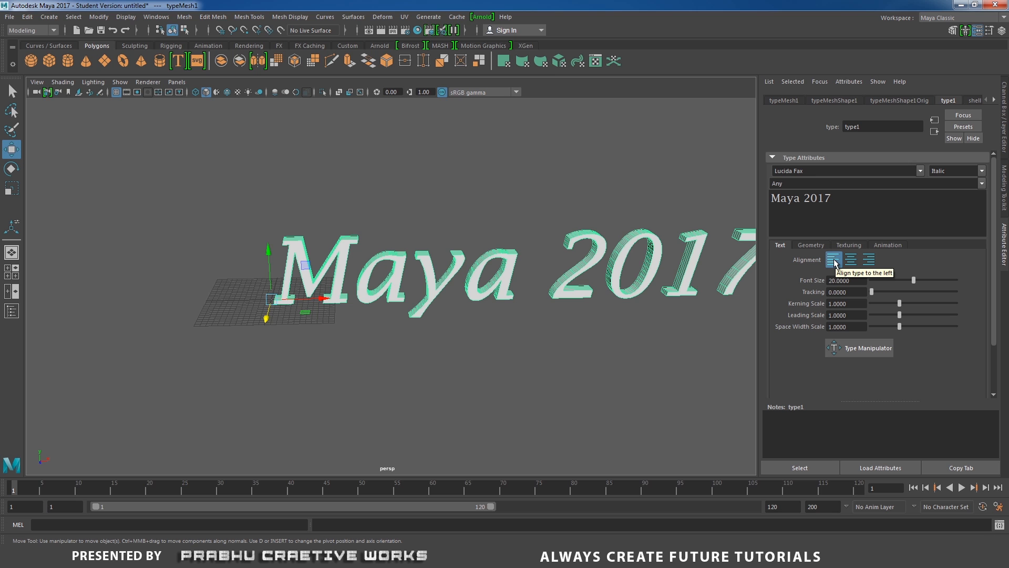
pyautogui.keyDown('alt'); pyautogui.moveTo(282, 349); pyautogui.dragTo(356, 357); pyautogui.keyUp('alt')
pyautogui.keyDown('alt'); pyautogui.moveTo(356, 357); pyautogui.dragTo(363, 356, button='middle'); pyautogui.keyUp('alt')
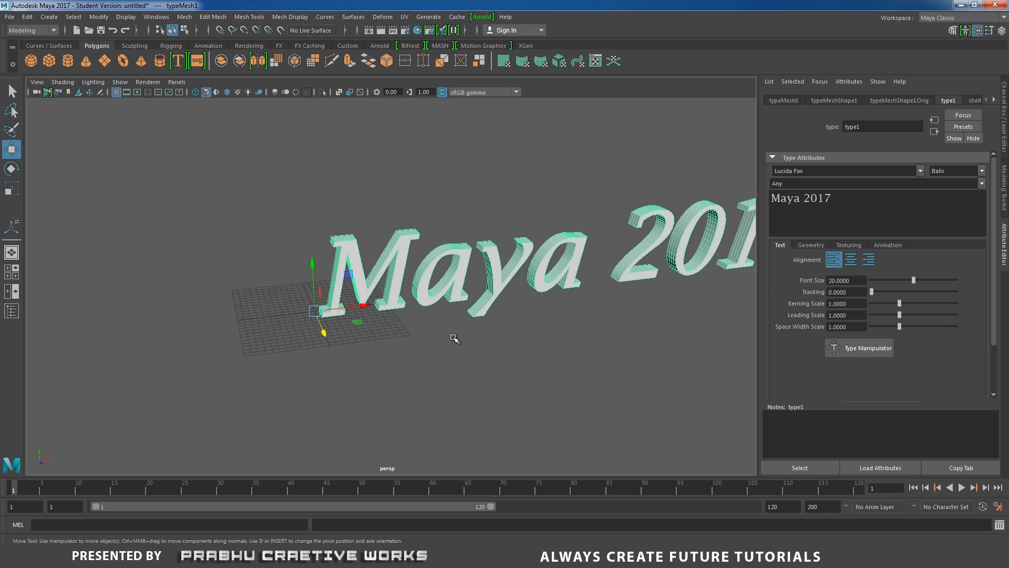
pyautogui.click(849, 263)
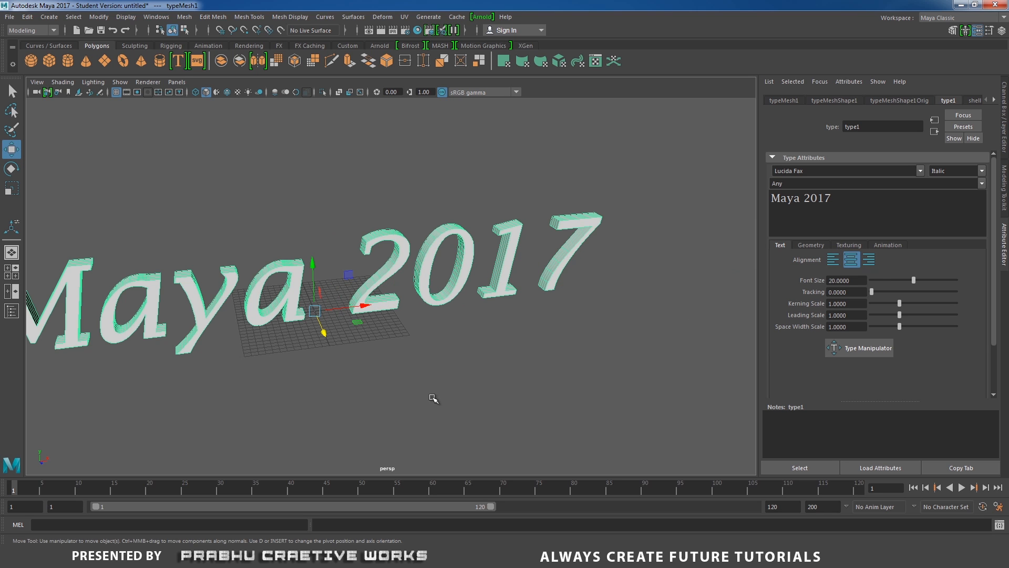
pyautogui.keyDown('alt'); pyautogui.moveTo(433, 398); pyautogui.dragTo(531, 378); pyautogui.keyUp('alt')
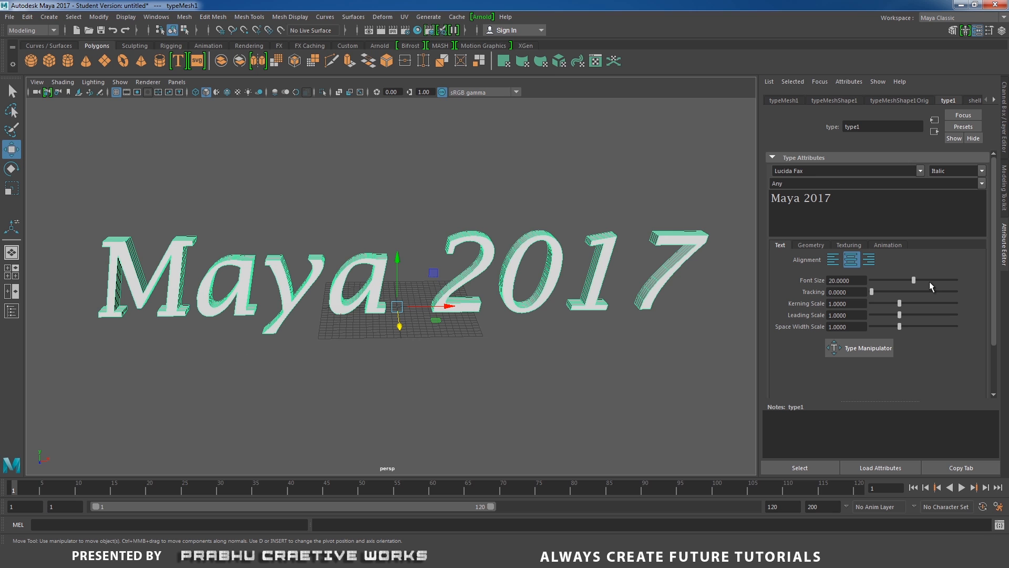
# Try right alignment on the "Maya 2017" type and return it to centered.
pyautogui.click(871, 265)
pyautogui.scroll(-3, 487, 326)
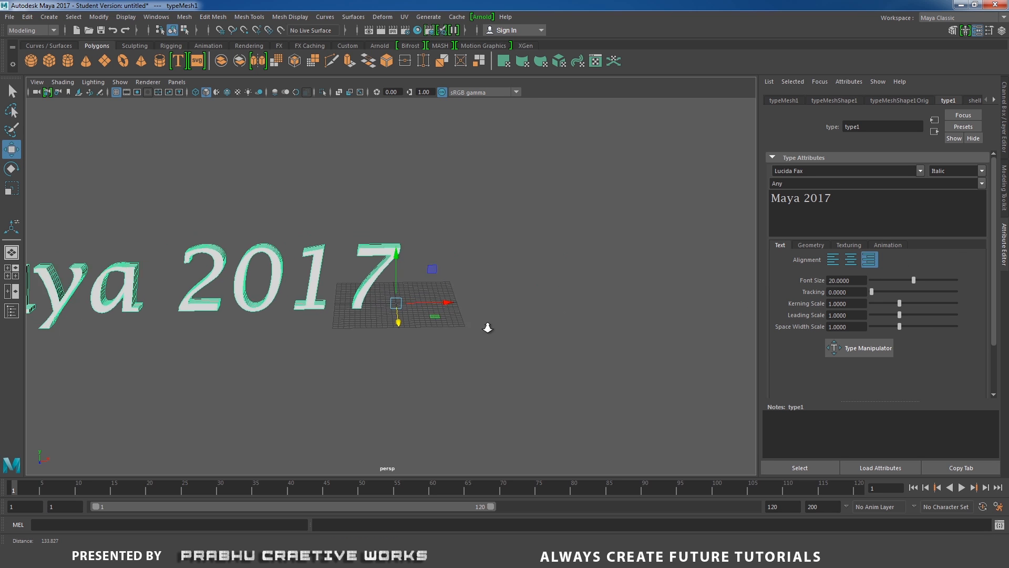
pyautogui.keyDown('alt'); pyautogui.moveTo(487, 326); pyautogui.dragTo(461, 336); pyautogui.keyUp('alt')
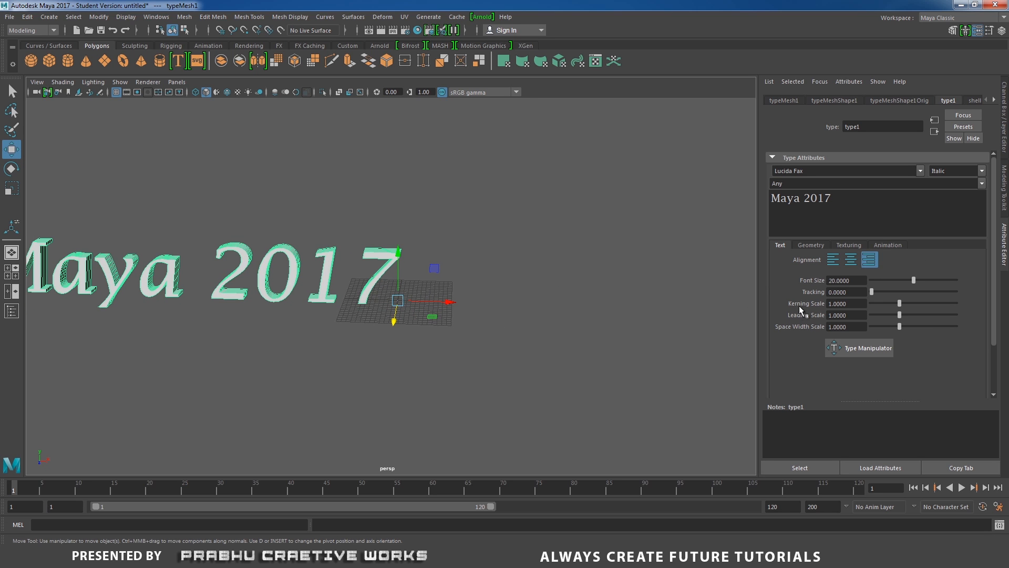
pyautogui.click(851, 259)
pyautogui.keyDown('alt'); pyautogui.moveTo(583, 331); pyautogui.dragTo(563, 383); pyautogui.keyUp('alt')
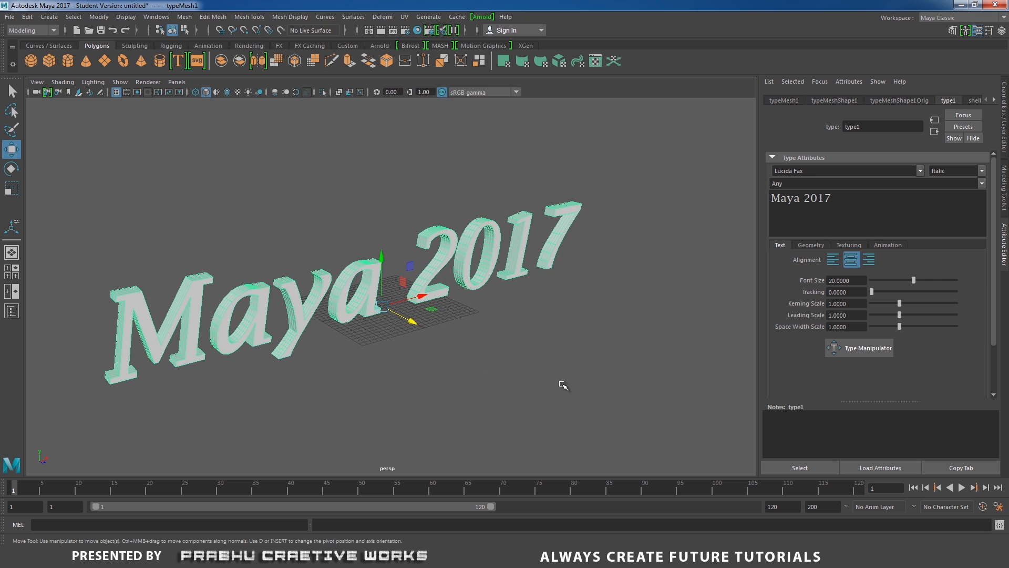
pyautogui.keyDown('alt'); pyautogui.moveTo(536, 349); pyautogui.dragTo(639, 355); pyautogui.keyUp('alt')
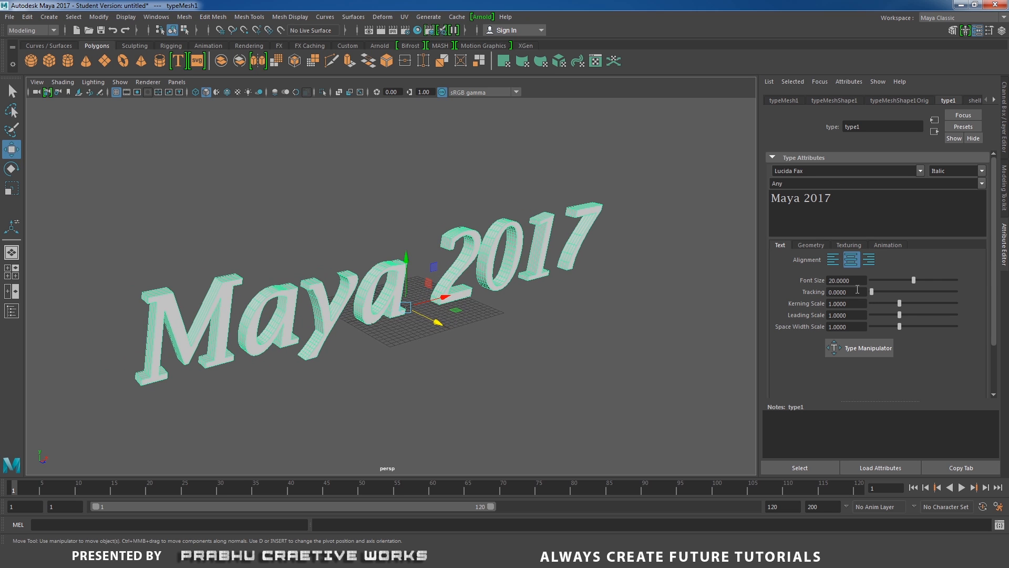
# Set the type's font size to about 19.17, tracking 1.54, kerning scale 1.23, leading scale 0.85 and space width scale 2.15.
pyautogui.moveTo(908, 280); pyautogui.dragTo(899, 316)
pyautogui.keyDown('alt'); pyautogui.moveTo(555, 327); pyautogui.dragTo(515, 321); pyautogui.keyUp('alt')
pyautogui.scroll(-4, 360, 277)
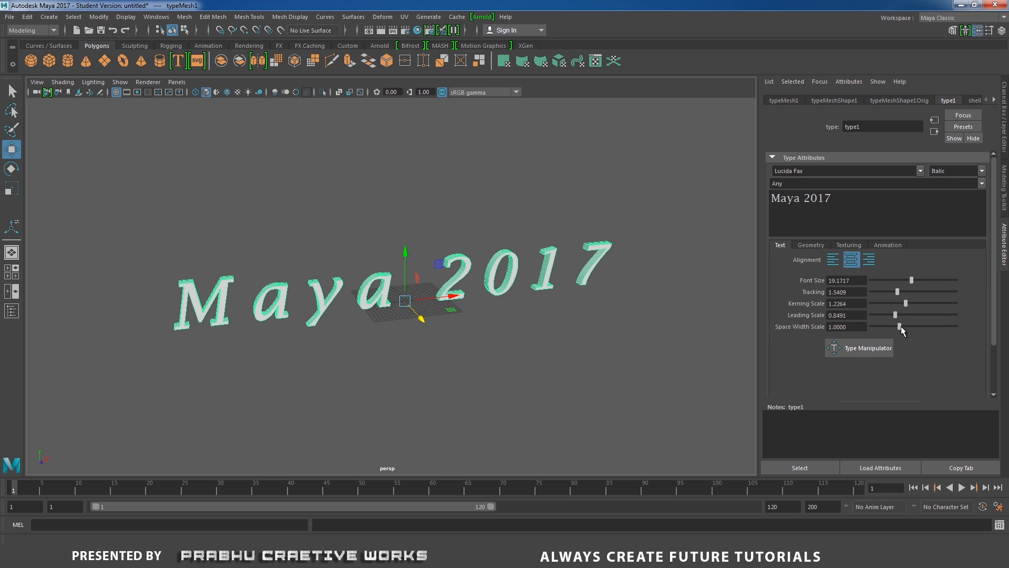
pyautogui.moveTo(901, 325); pyautogui.dragTo(932, 330)
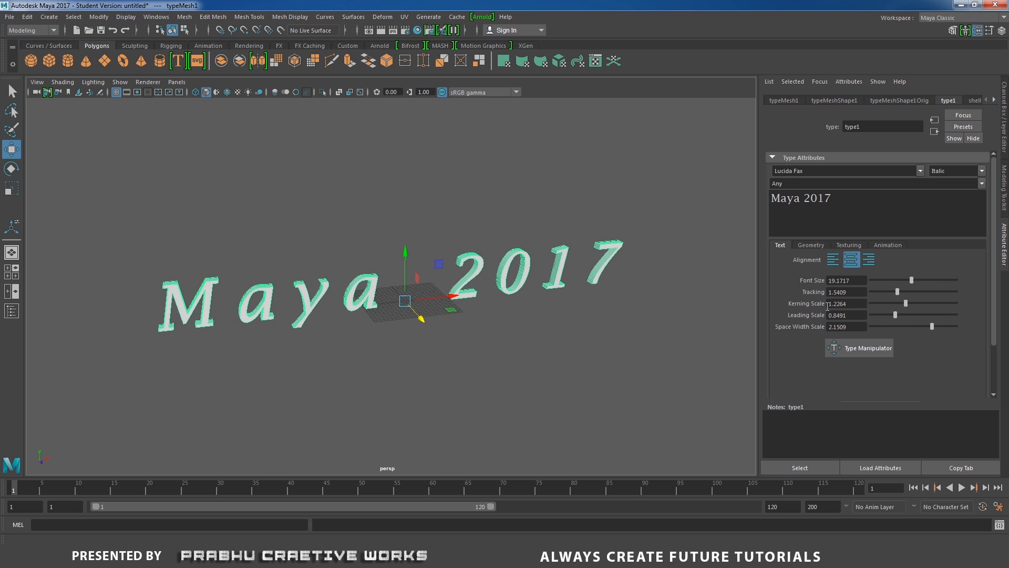
# Raise the type's curve resolution to 9 in the mesh settings and inspect the digits up close.
pyautogui.click(806, 244)
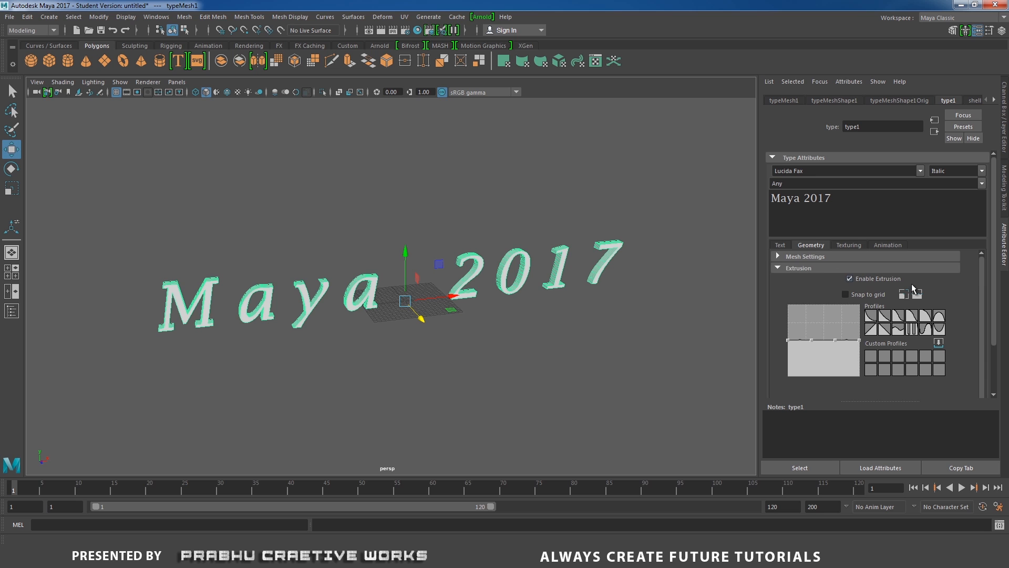
pyautogui.click(802, 257)
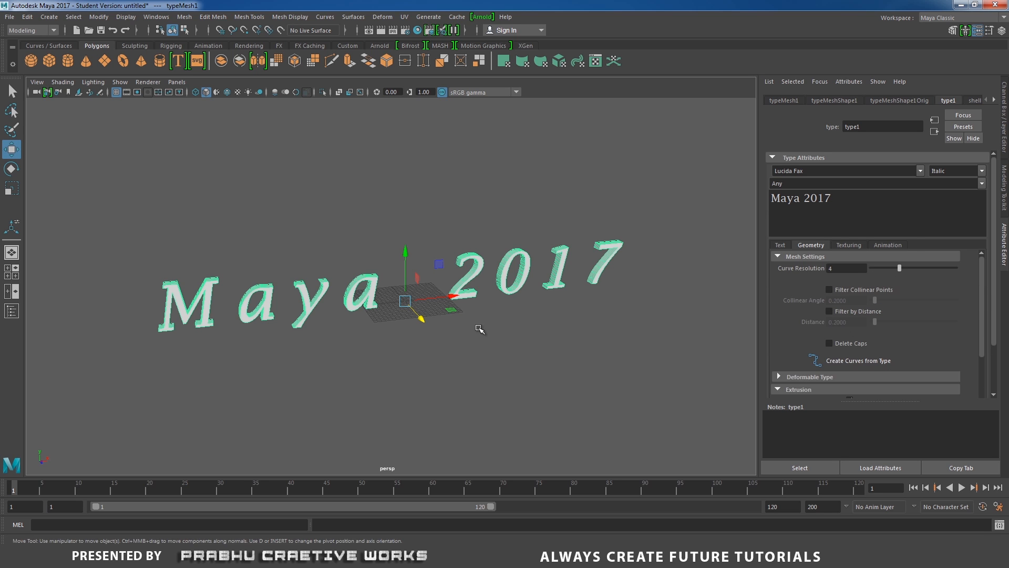
pyautogui.keyDown('alt'); pyautogui.moveTo(476, 329); pyautogui.dragTo(428, 336); pyautogui.keyUp('alt')
pyautogui.keyDown('alt'); pyautogui.moveTo(428, 335); pyautogui.dragTo(626, 304, button='right'); pyautogui.keyUp('alt')
pyautogui.keyDown('alt'); pyautogui.moveTo(626, 304); pyautogui.dragTo(454, 366, button='middle'); pyautogui.keyUp('alt')
pyautogui.keyDown('alt'); pyautogui.moveTo(455, 367); pyautogui.dragTo(737, 422, button='right'); pyautogui.keyUp('alt')
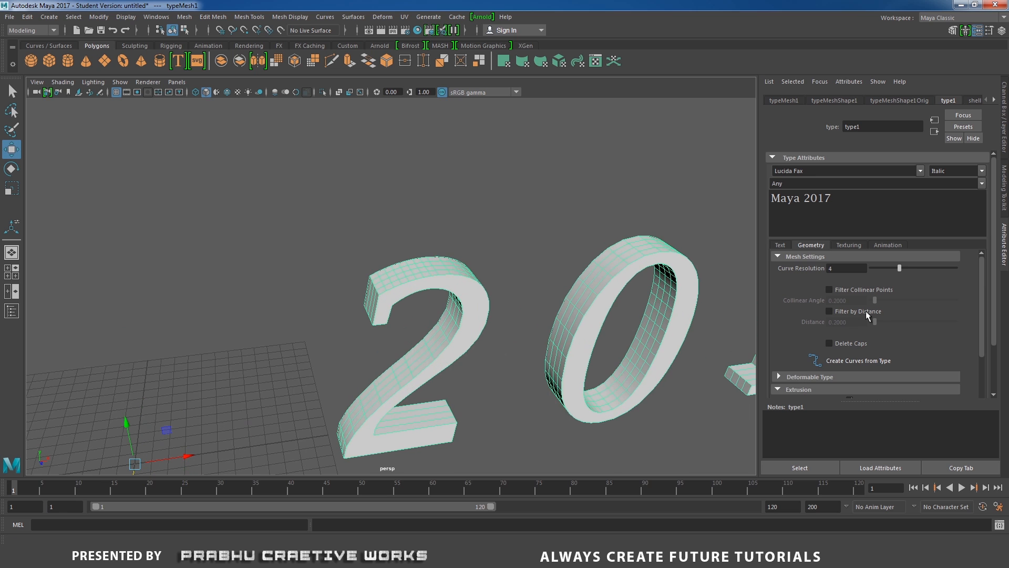
pyautogui.moveTo(901, 269); pyautogui.dragTo(947, 268)
pyautogui.keyDown('alt'); pyautogui.moveTo(583, 359); pyautogui.dragTo(687, 399, button='right'); pyautogui.keyUp('alt')
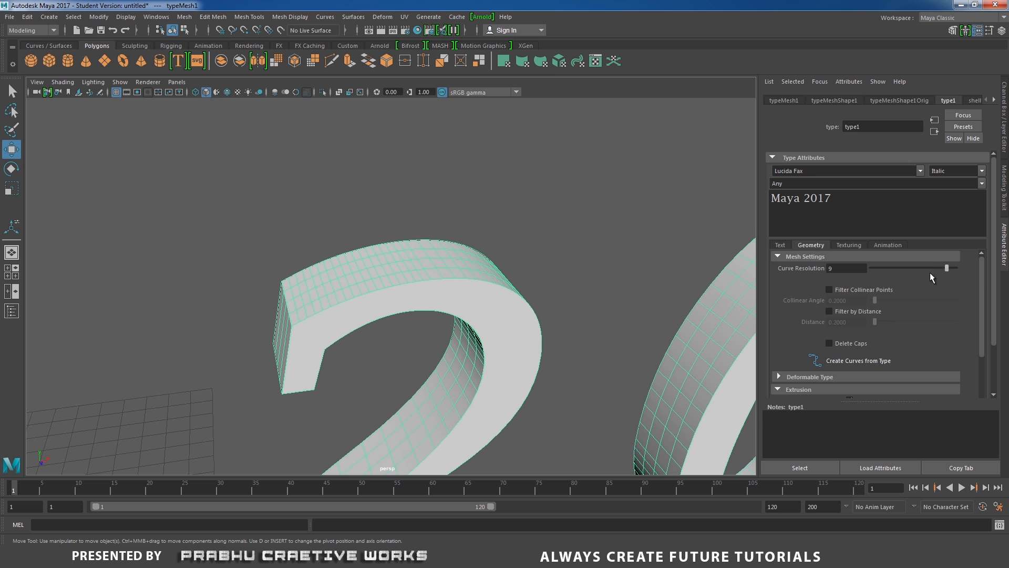
# Increase the type's extrude distance to about 3.21.
pyautogui.moveTo(929, 272); pyautogui.dragTo(984, 375)
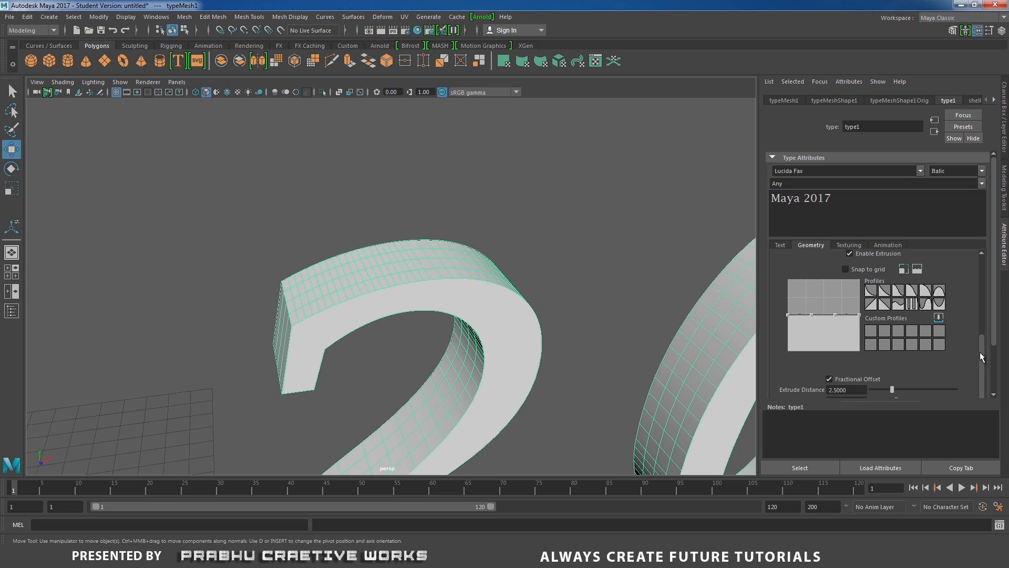
pyautogui.keyDown('alt'); pyautogui.moveTo(567, 377); pyautogui.dragTo(531, 355); pyautogui.keyUp('alt')
pyautogui.moveTo(892, 389)
pyautogui.mouseDown()
pyautogui.moveTo(941, 381)
pyautogui.moveTo(898, 380)
pyautogui.mouseUp()
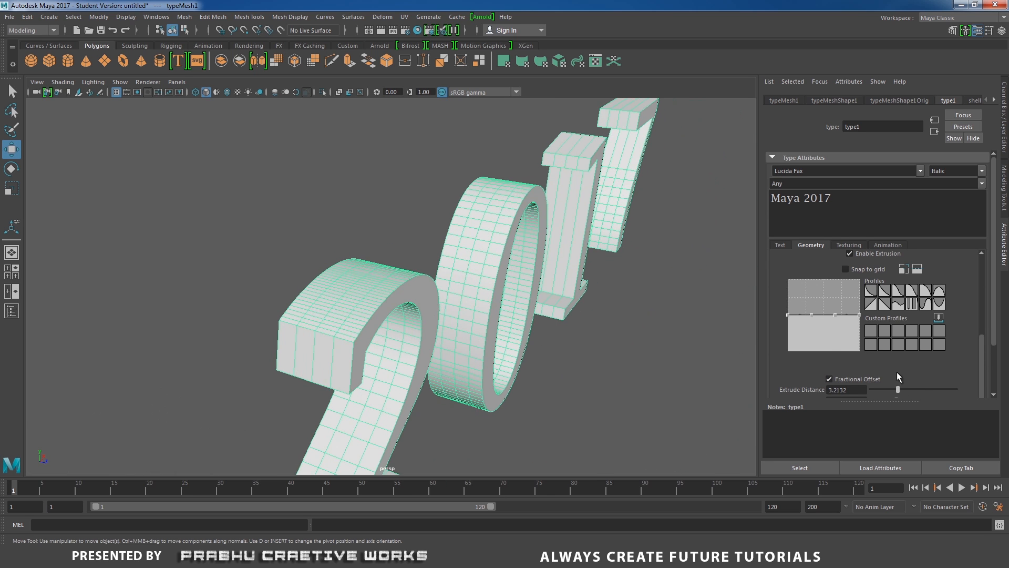
# Try the wave, rising diagonal and concave extrusion profile presets on the type and inspect the digit sides up close.
pyautogui.click(901, 306)
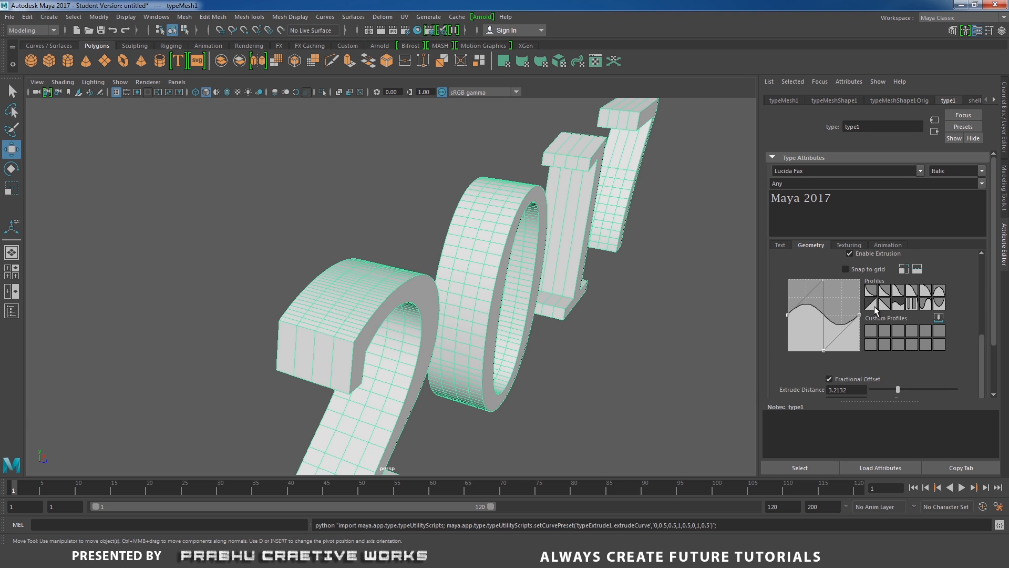
pyautogui.click(874, 306)
pyautogui.click(875, 294)
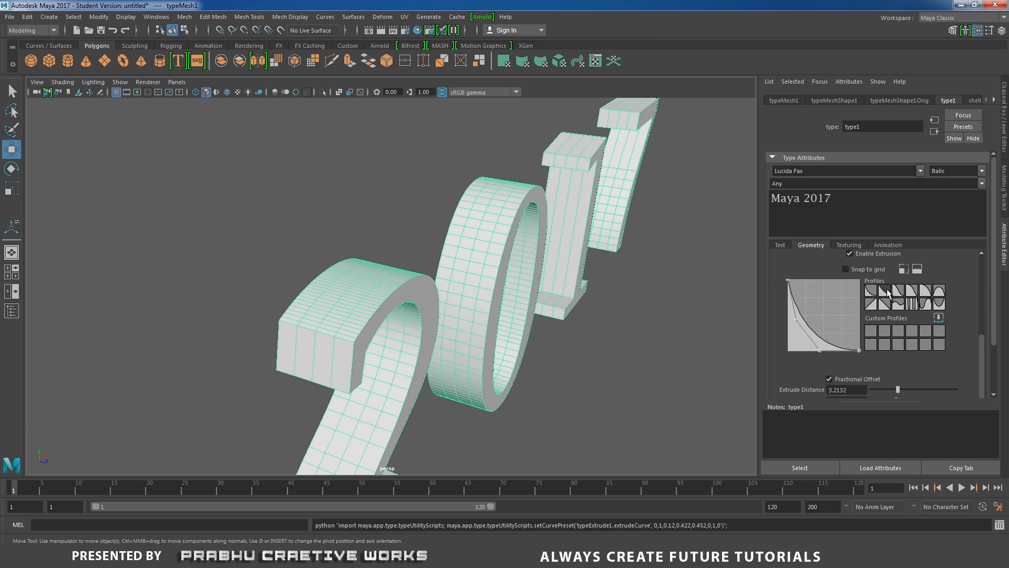
pyautogui.click(888, 292)
pyautogui.keyDown('alt'); pyautogui.moveTo(588, 339); pyautogui.dragTo(543, 345); pyautogui.keyUp('alt')
pyautogui.keyDown('alt'); pyautogui.moveTo(543, 345); pyautogui.dragTo(737, 401, button='right'); pyautogui.keyUp('alt')
pyautogui.keyDown('alt'); pyautogui.moveTo(604, 349); pyautogui.dragTo(709, 381, button='right'); pyautogui.keyUp('alt')
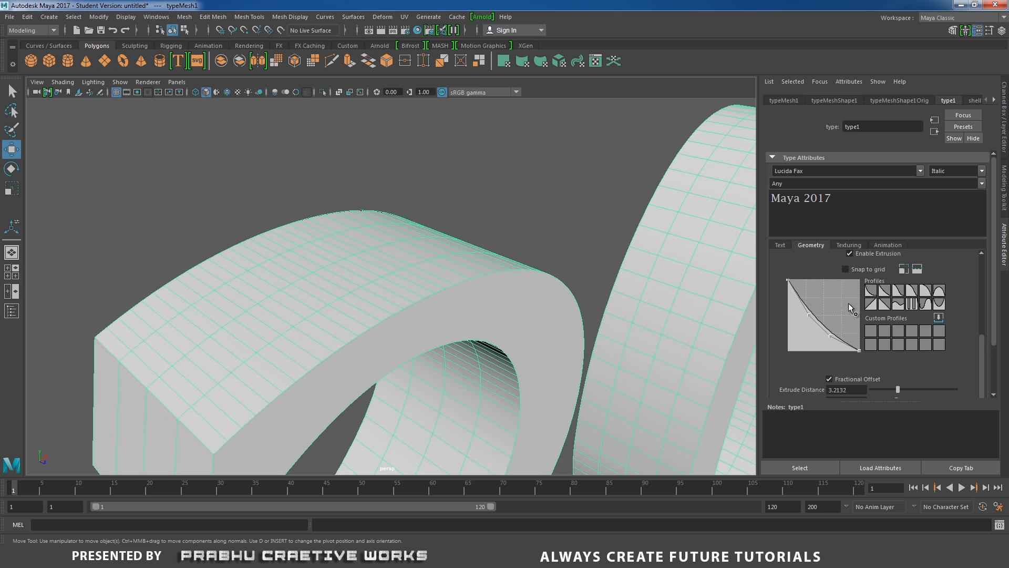
# Try the concave and straight diagonal extrusion profiles, and apply the wave-shaped profile preset.
pyautogui.click(871, 292)
pyautogui.click(868, 306)
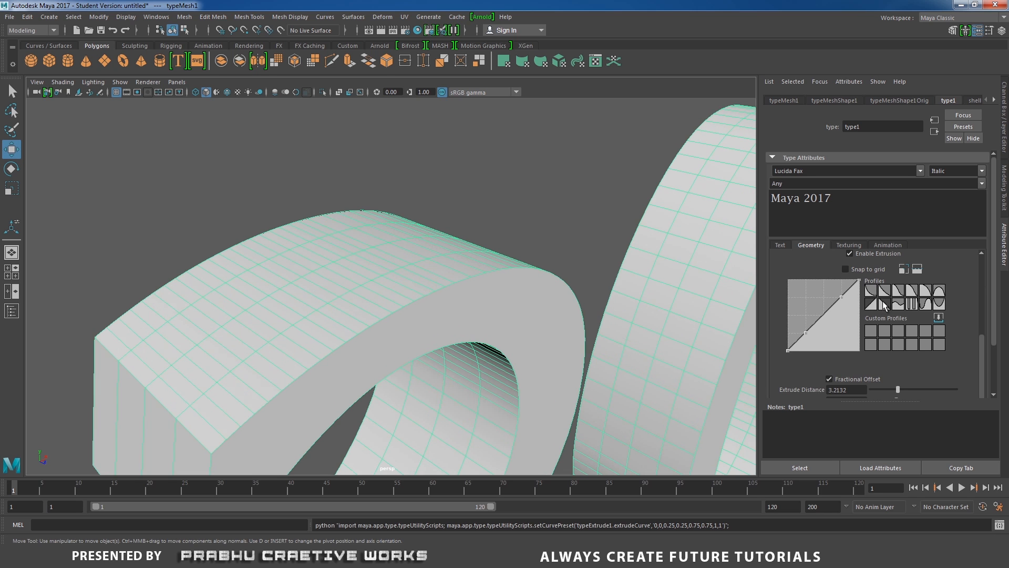
pyautogui.click(883, 305)
pyautogui.click(900, 305)
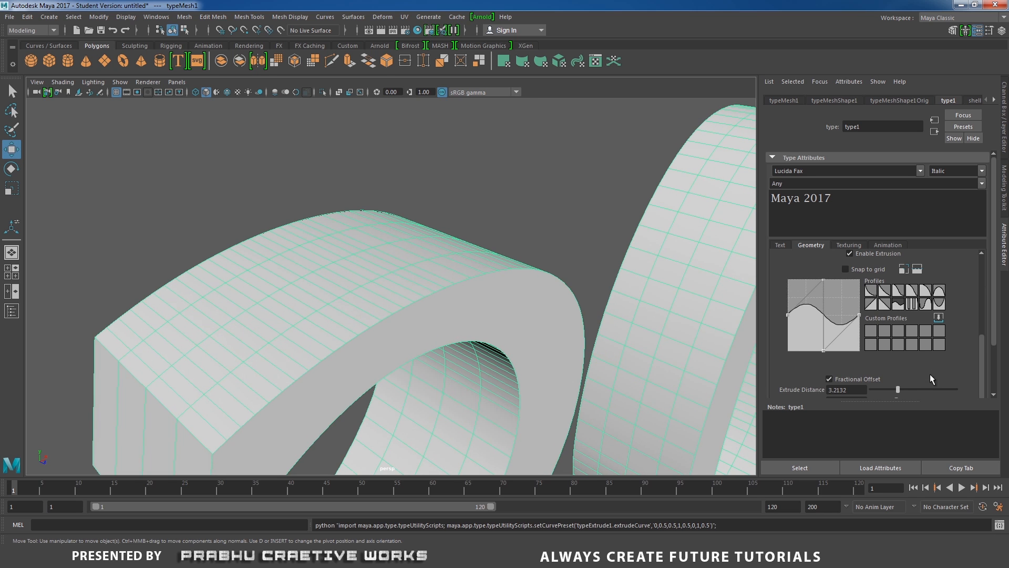
# Raise the type's curve resolution to 10 in the mesh settings.
pyautogui.moveTo(897, 389)
pyautogui.mouseDown()
pyautogui.moveTo(935, 389)
pyautogui.moveTo(897, 389)
pyautogui.mouseUp()
pyautogui.keyDown('alt'); pyautogui.moveTo(563, 370); pyautogui.dragTo(452, 336, button='right'); pyautogui.keyUp('alt')
pyautogui.keyDown('alt'); pyautogui.moveTo(452, 336); pyautogui.dragTo(410, 314); pyautogui.keyUp('alt')
pyautogui.keyDown('alt'); pyautogui.moveTo(410, 315); pyautogui.dragTo(368, 315, button='right'); pyautogui.keyUp('alt')
pyautogui.keyDown('alt'); pyautogui.moveTo(368, 314); pyautogui.dragTo(442, 287, button='middle'); pyautogui.keyUp('alt')
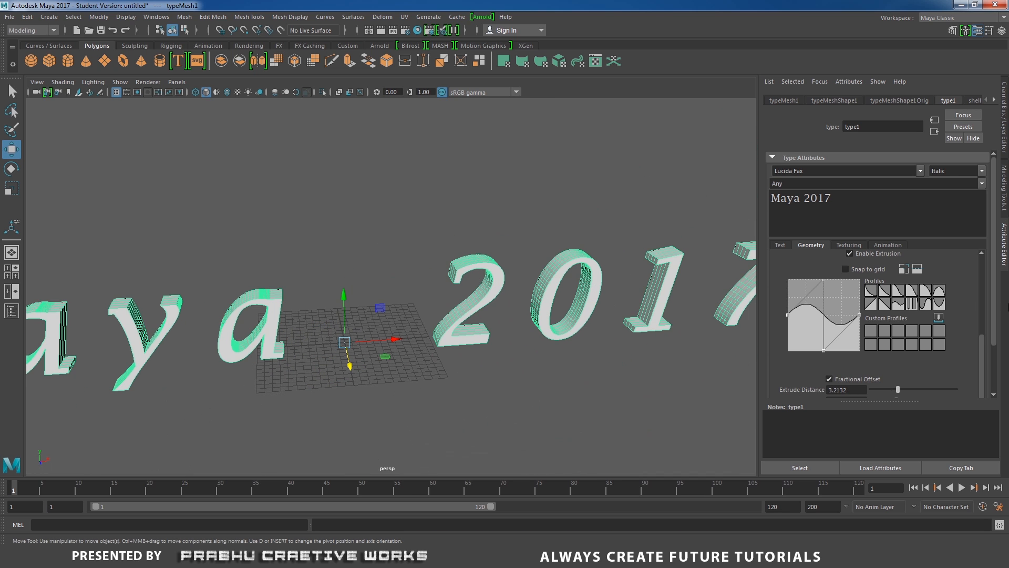
pyautogui.moveTo(984, 360); pyautogui.dragTo(987, 265)
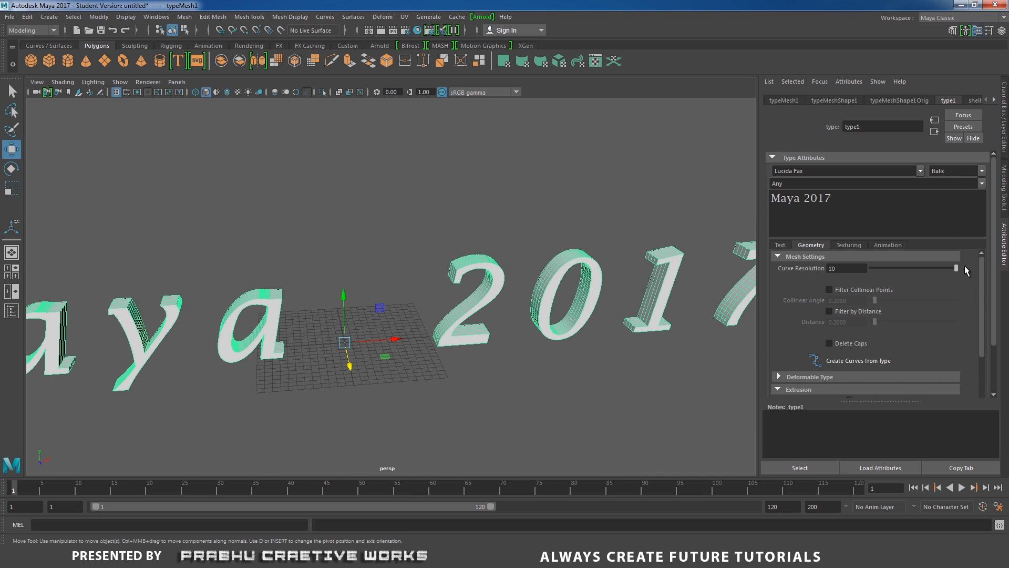
# Open the type's typeBlinn shader and set its color to red.
pyautogui.click(853, 247)
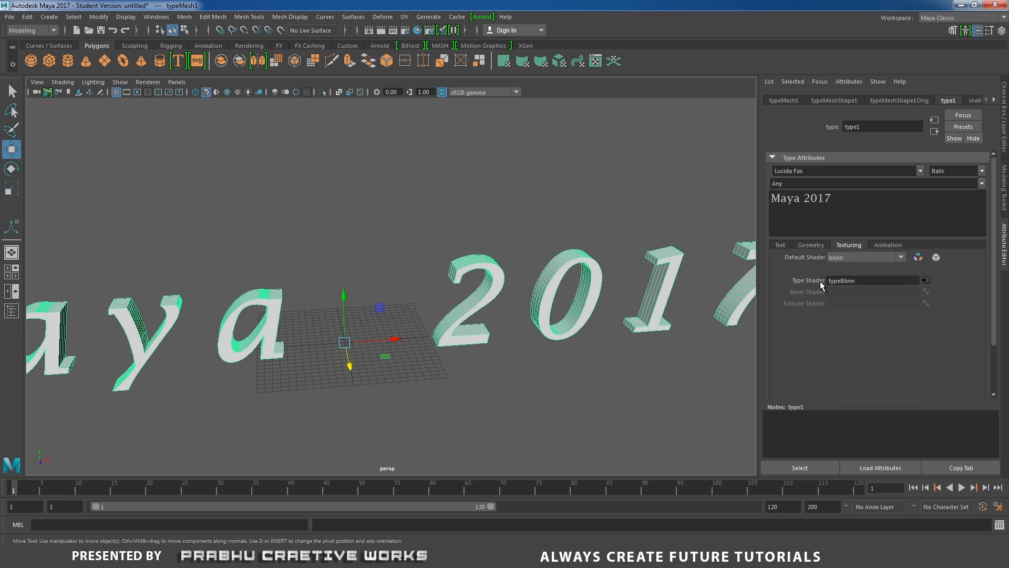
pyautogui.click(926, 282)
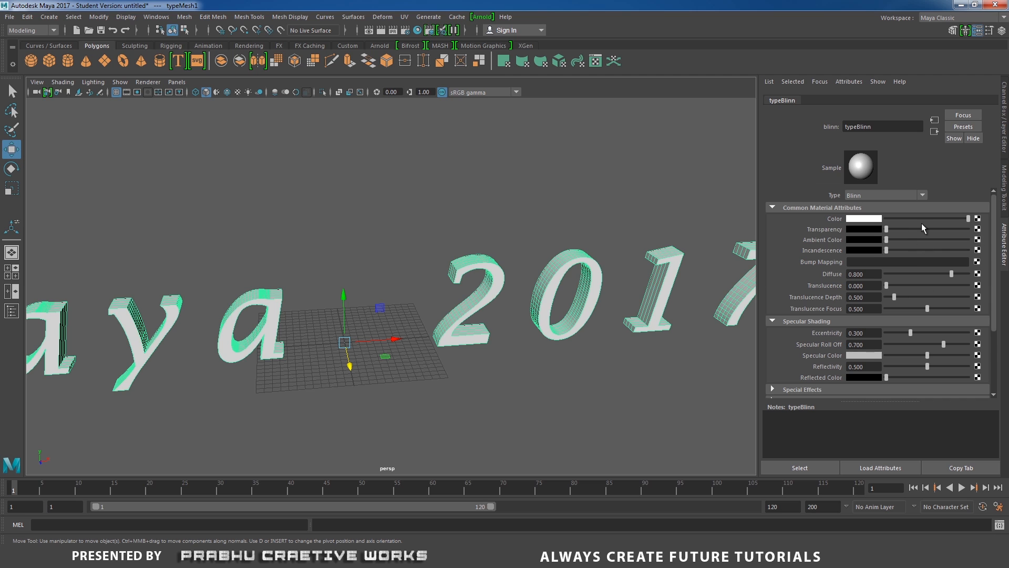
pyautogui.moveTo(961, 218); pyautogui.dragTo(933, 222)
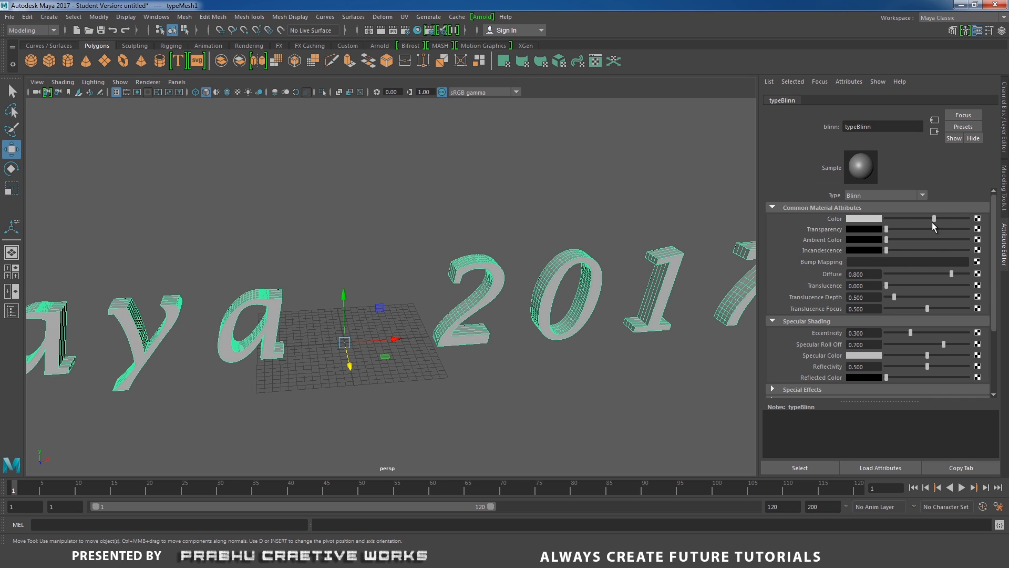
pyautogui.click(860, 221)
pyautogui.click(837, 204)
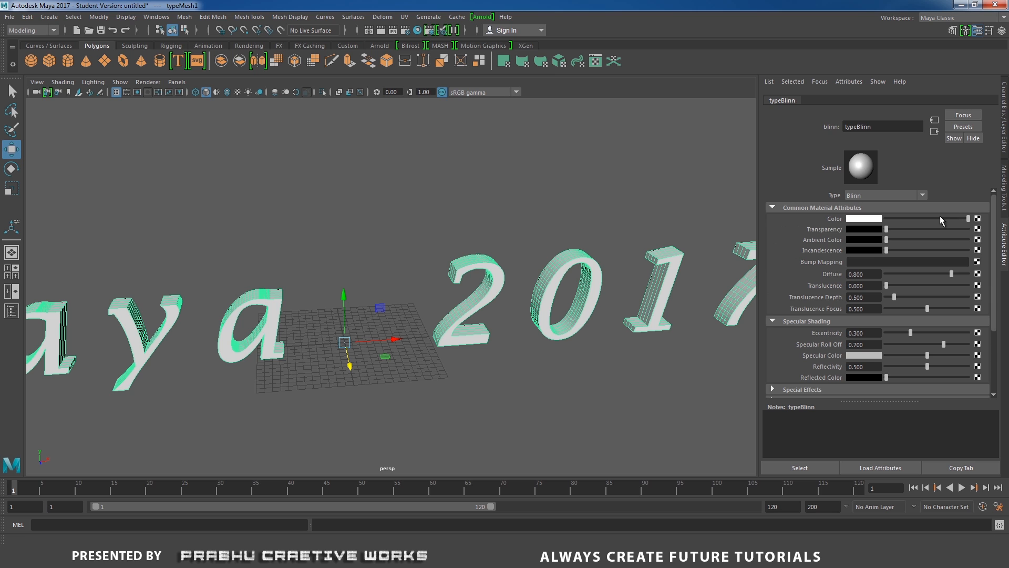
pyautogui.click(877, 219)
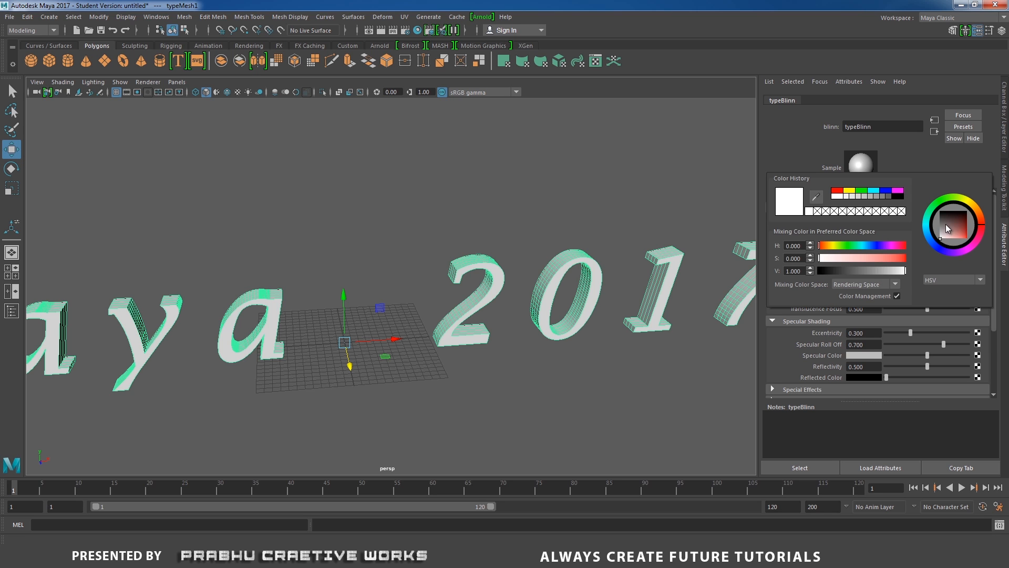
pyautogui.moveTo(945, 224); pyautogui.dragTo(965, 212)
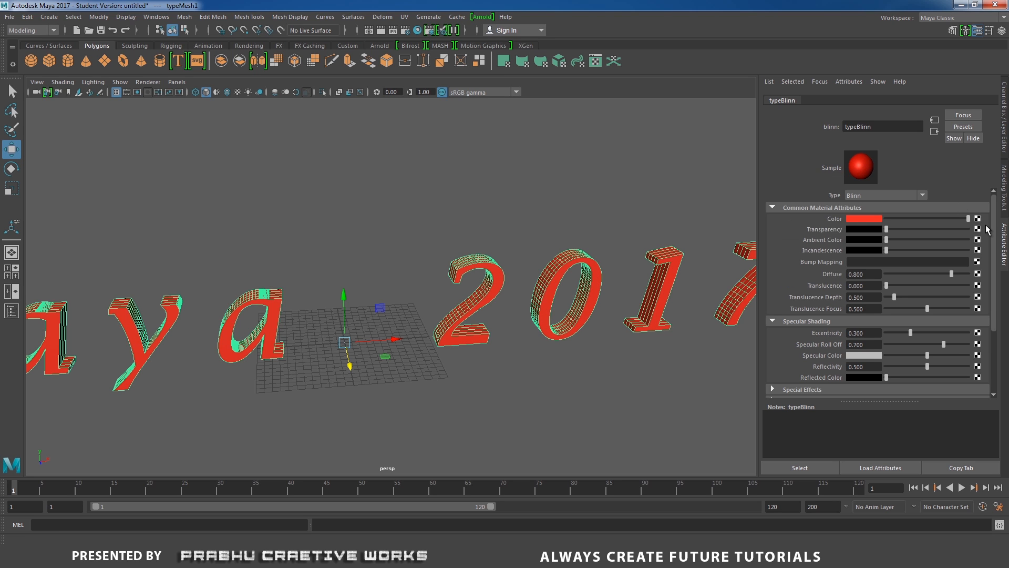
# Map a Ramp texture to the typeBlinn color and turn on textured display in the viewport.
pyautogui.click(977, 218)
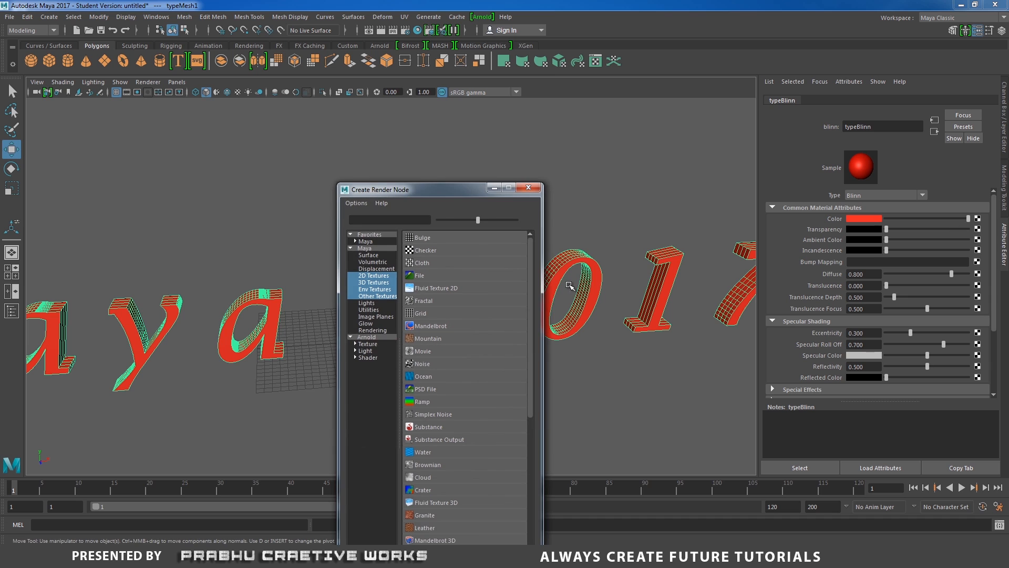
pyautogui.click(440, 403)
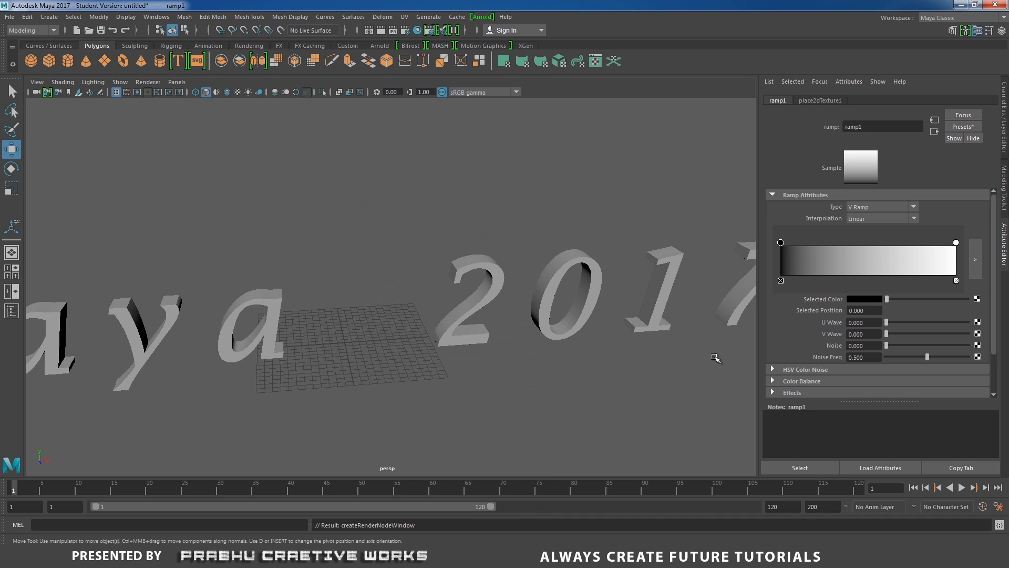
pyautogui.press('6')
pyautogui.keyDown('alt'); pyautogui.moveTo(604, 369); pyautogui.dragTo(649, 374); pyautogui.keyUp('alt')
# Change the ramp's black color stop to yellow and deselect everything to inspect the letters.
pyautogui.click(956, 243)
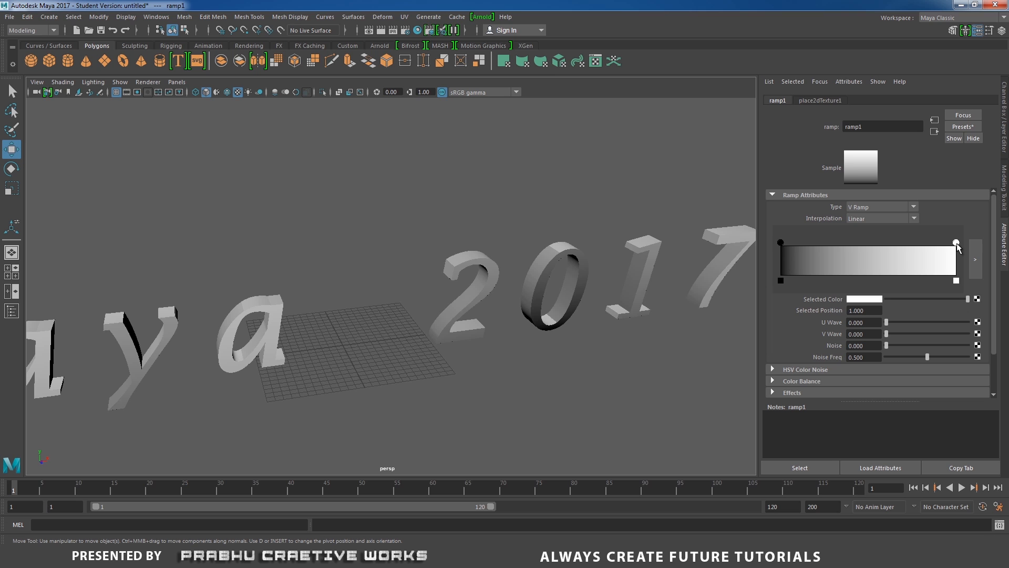
pyautogui.click(781, 243)
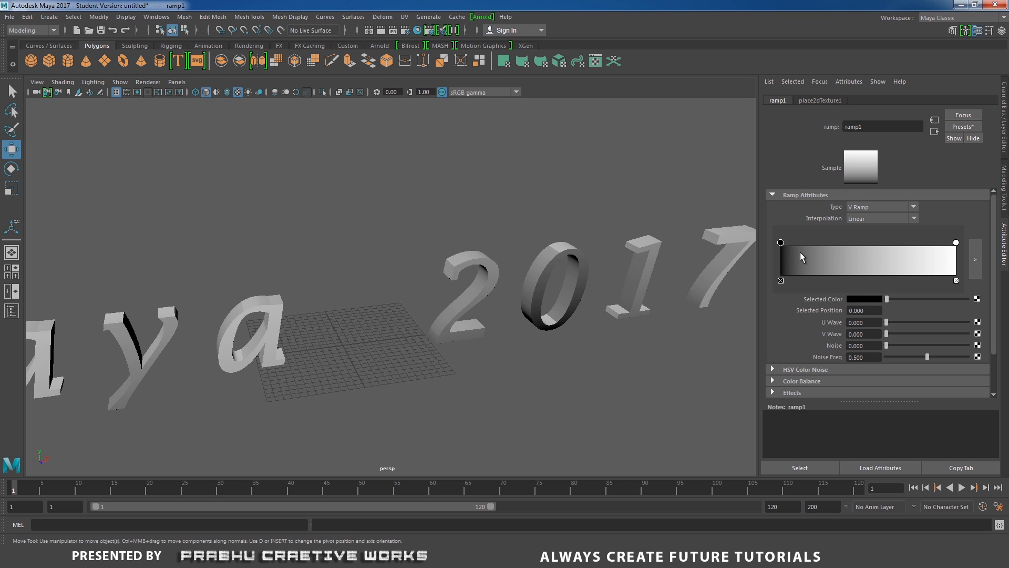
pyautogui.click(873, 299)
pyautogui.click(842, 273)
pyautogui.click(597, 361)
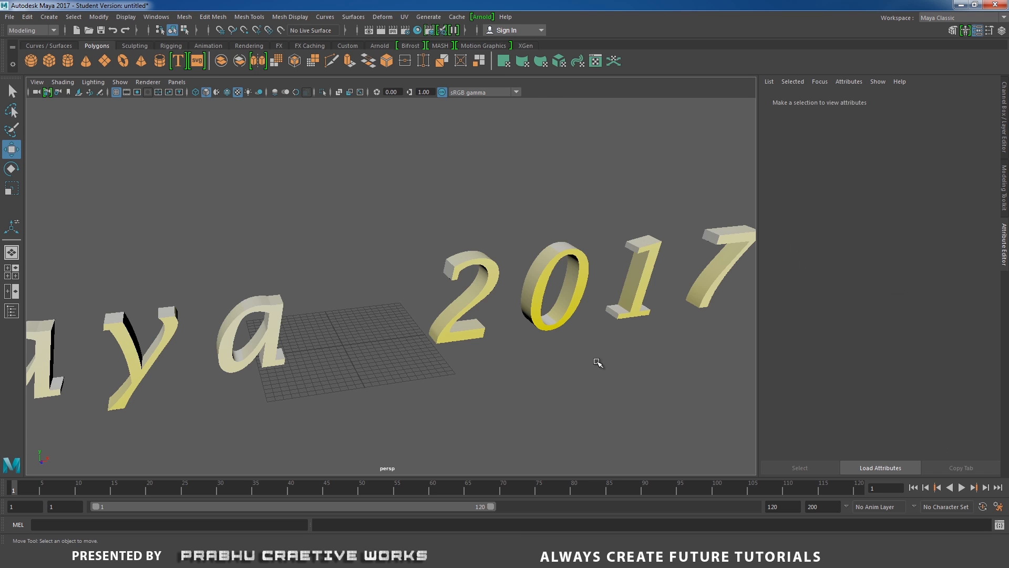
pyautogui.keyDown('alt'); pyautogui.moveTo(597, 361); pyautogui.dragTo(631, 347); pyautogui.keyUp('alt')
# Select the "Maya 2017" type and enable its animation with the animation mode set to Character.
pyautogui.click(500, 297)
pyautogui.keyDown('alt'); pyautogui.moveTo(552, 334); pyautogui.dragTo(666, 324); pyautogui.keyUp('alt')
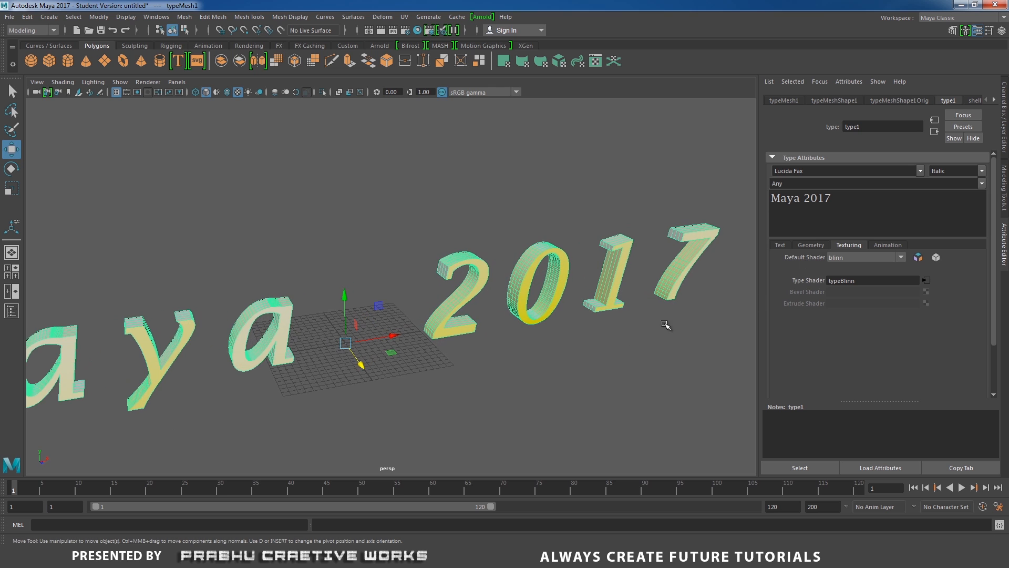
pyautogui.click(887, 246)
pyautogui.keyDown('alt'); pyautogui.moveTo(554, 378); pyautogui.dragTo(415, 339, button='right'); pyautogui.keyUp('alt')
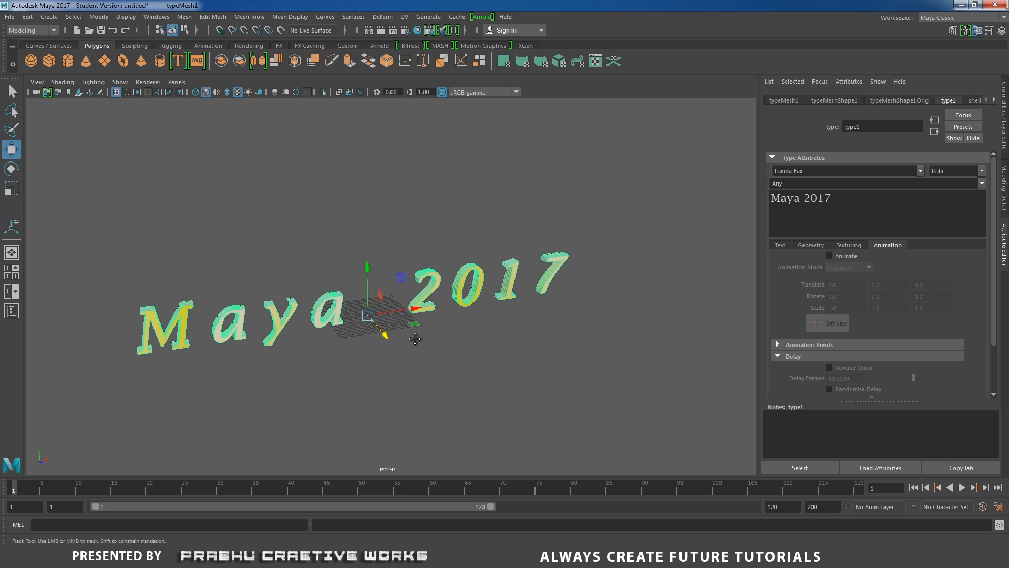
pyautogui.keyDown('alt'); pyautogui.moveTo(415, 339); pyautogui.dragTo(506, 365, button='middle'); pyautogui.keyUp('alt')
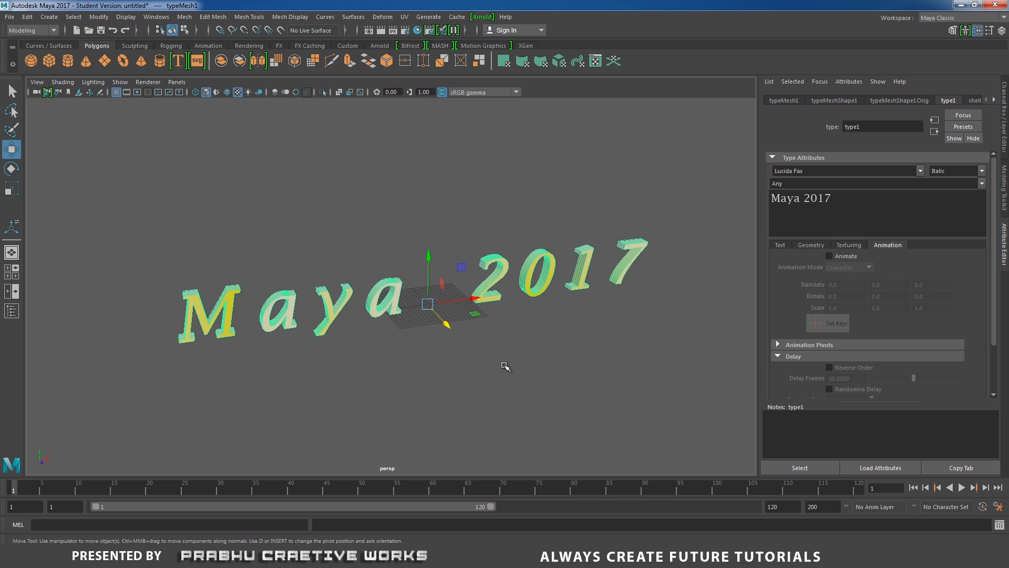
pyautogui.click(829, 257)
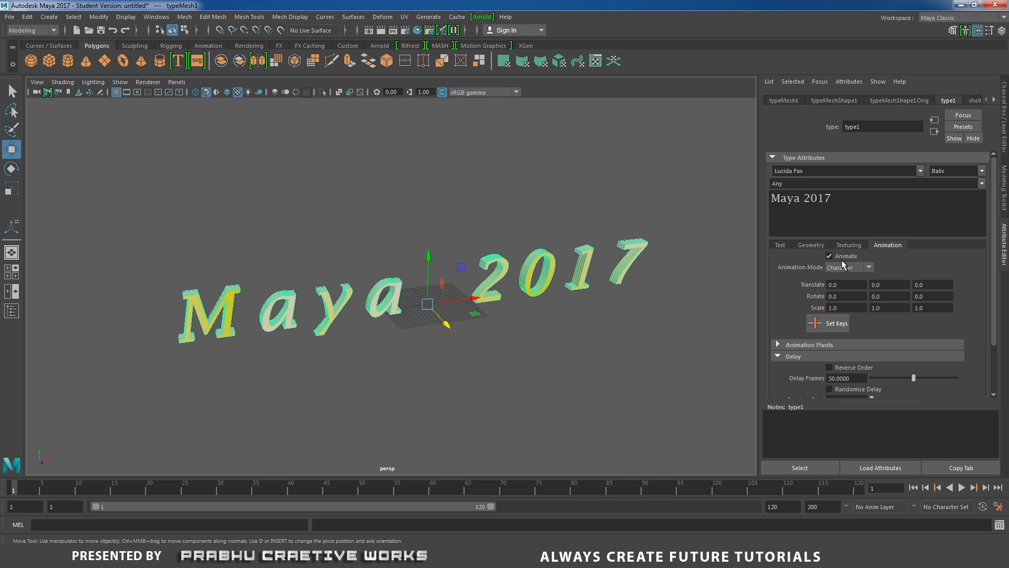
pyautogui.click(843, 267)
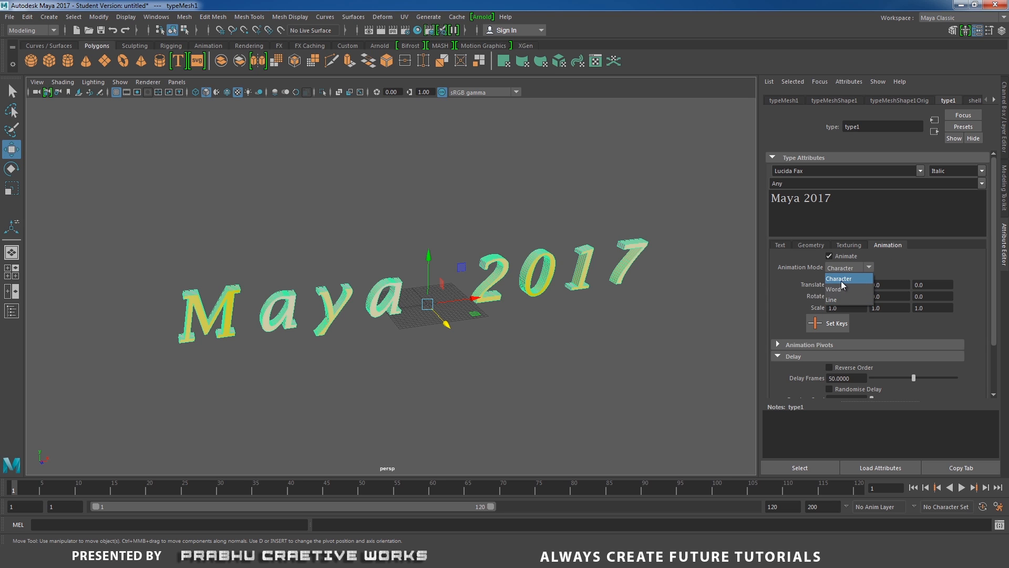
pyautogui.click(841, 279)
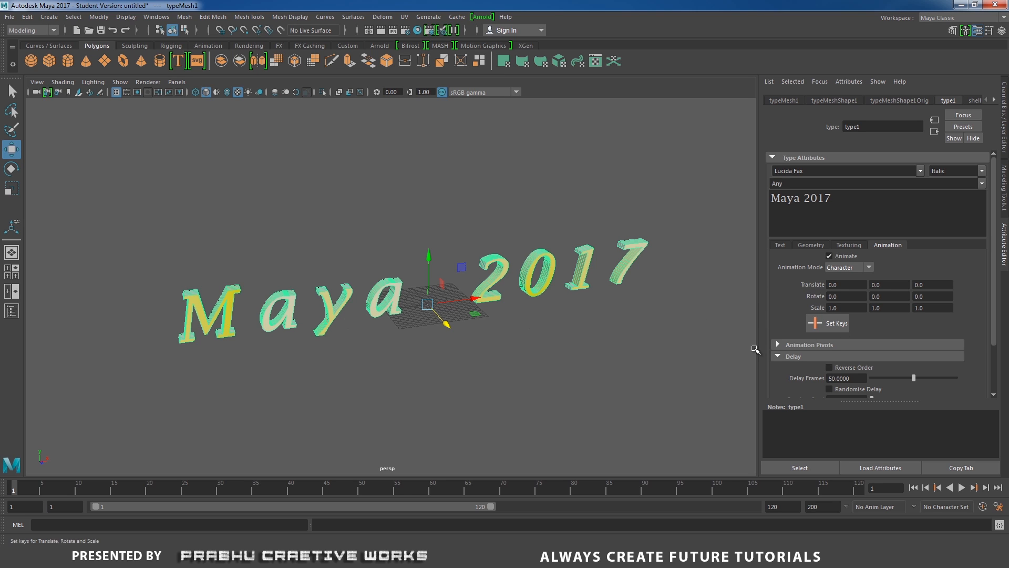
# Set keys for the type's translate, rotate and scale values at frame 1.
pyautogui.hotkey('alt', 'v')
pyautogui.hotkey('alt', 'v')
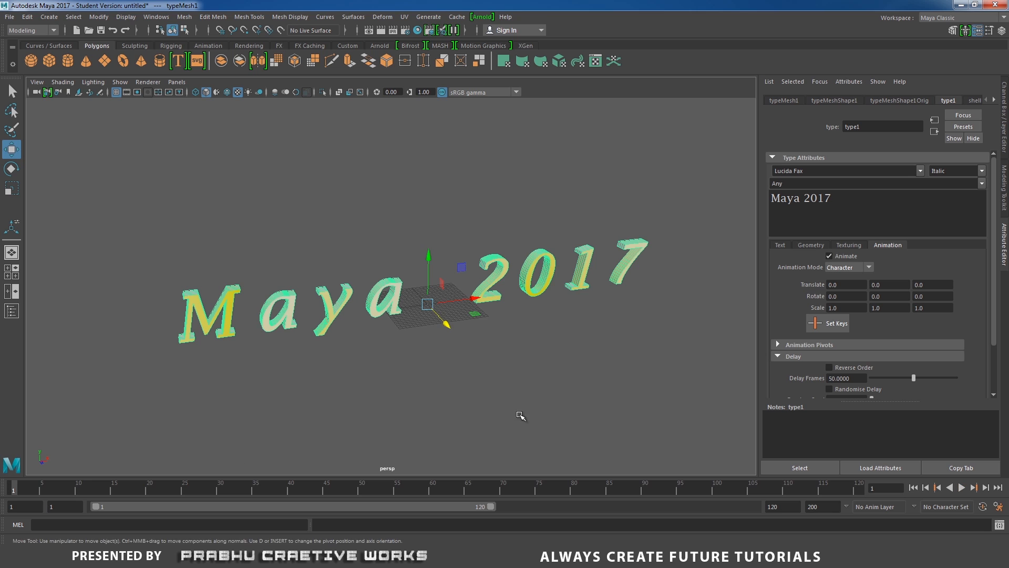
pyautogui.click(830, 323)
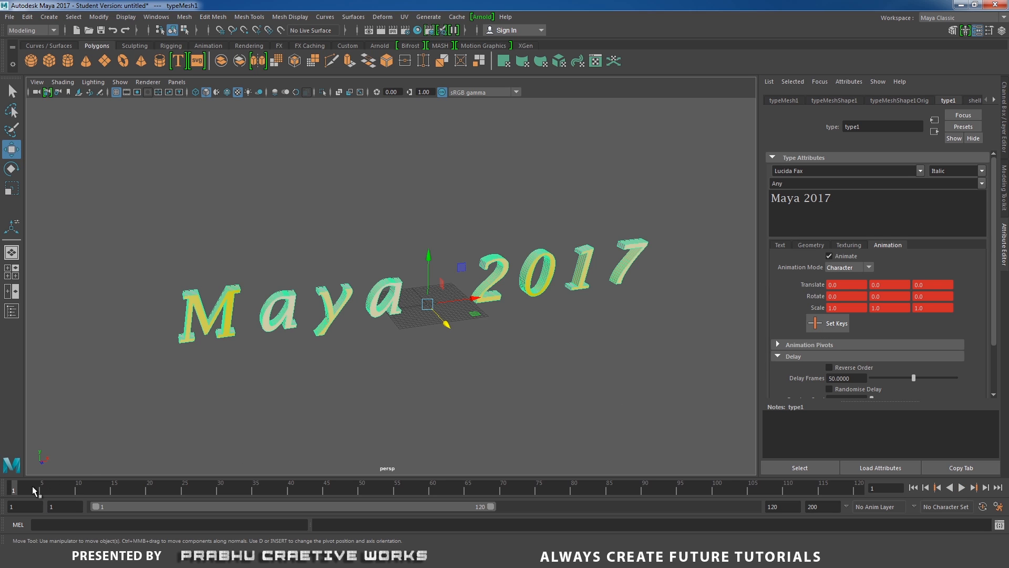
# Key a Y rotation of 360 for the type at frame 120 and preview the animation.
pyautogui.click(923, 486)
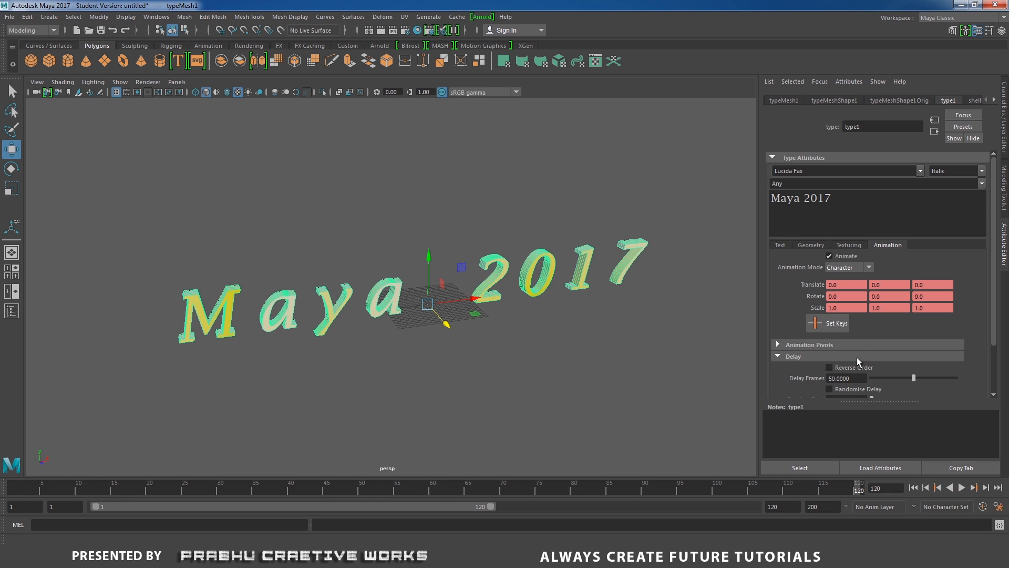
pyautogui.click(894, 297)
pyautogui.click(830, 326)
pyautogui.hotkey('alt', 'v')
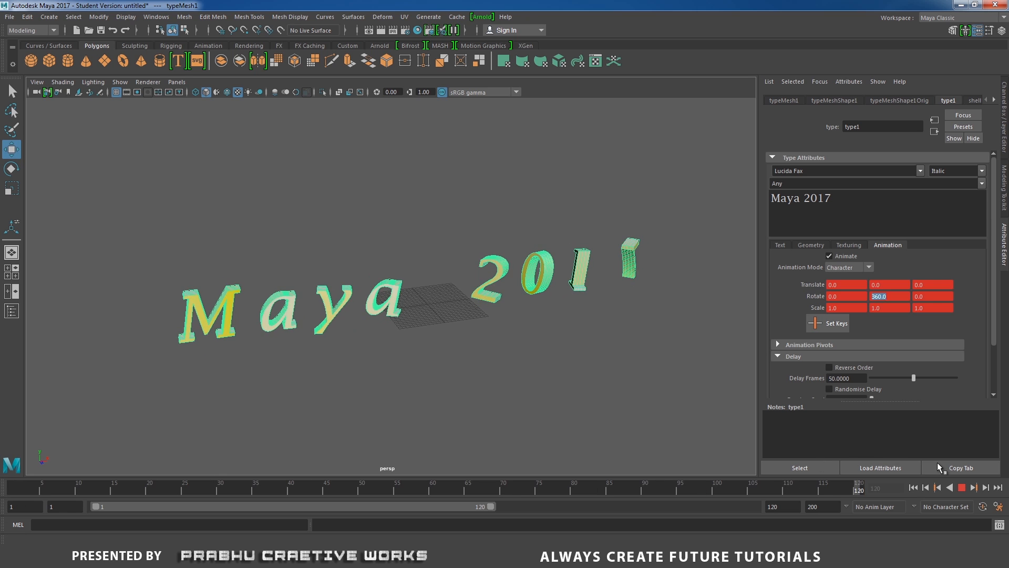
pyautogui.press('Escape')
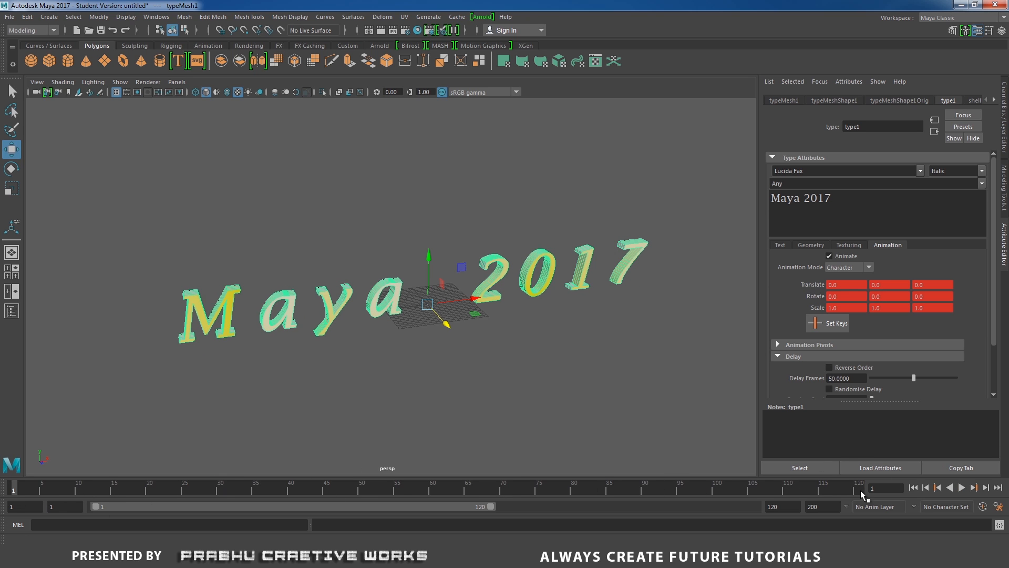
# Set the playback speed to real-time, play the character rotation animation and return to frame 1.
pyautogui.rightClick(304, 491)
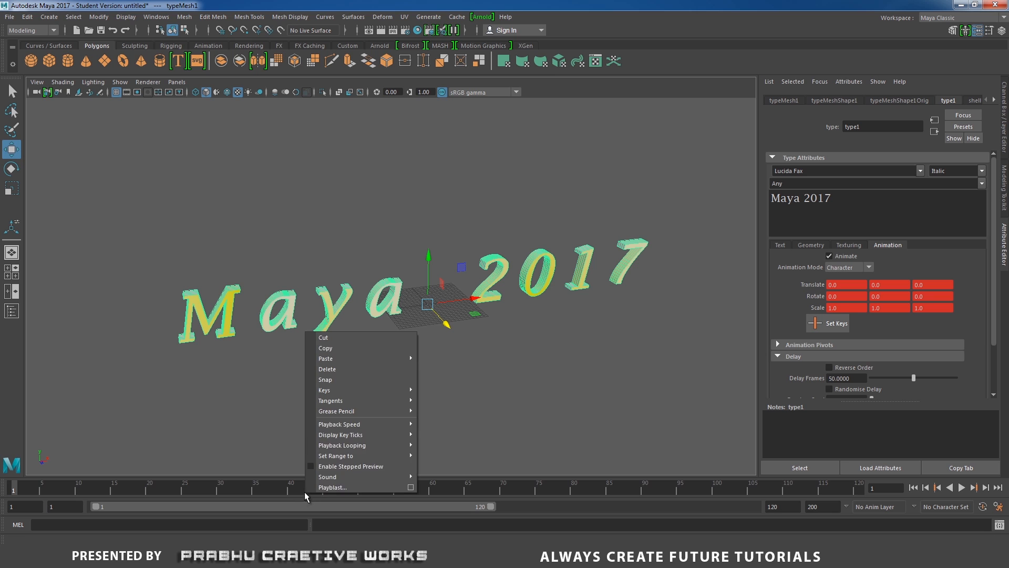
pyautogui.moveTo(352, 424)
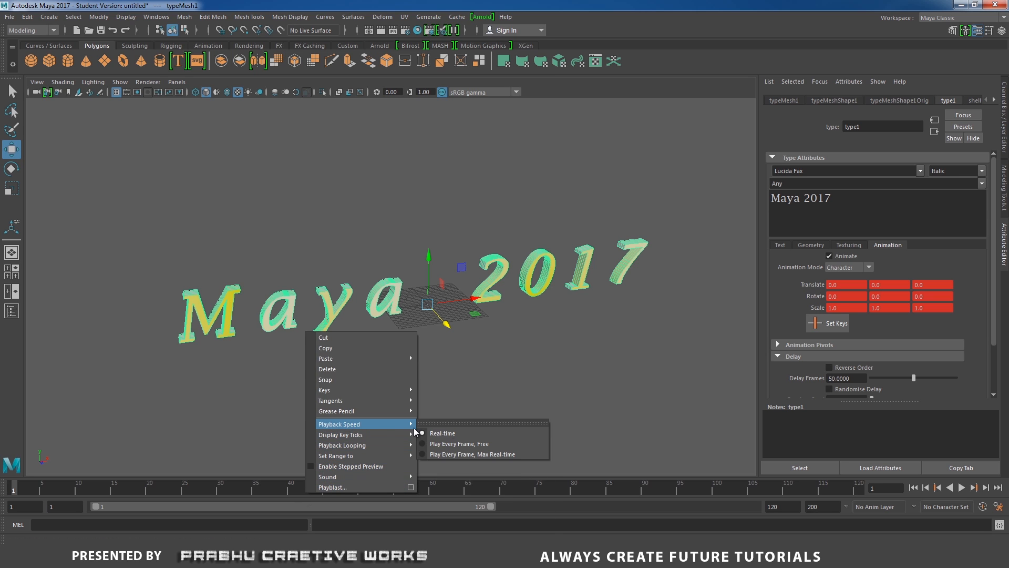
pyautogui.click(448, 433)
pyautogui.click(959, 489)
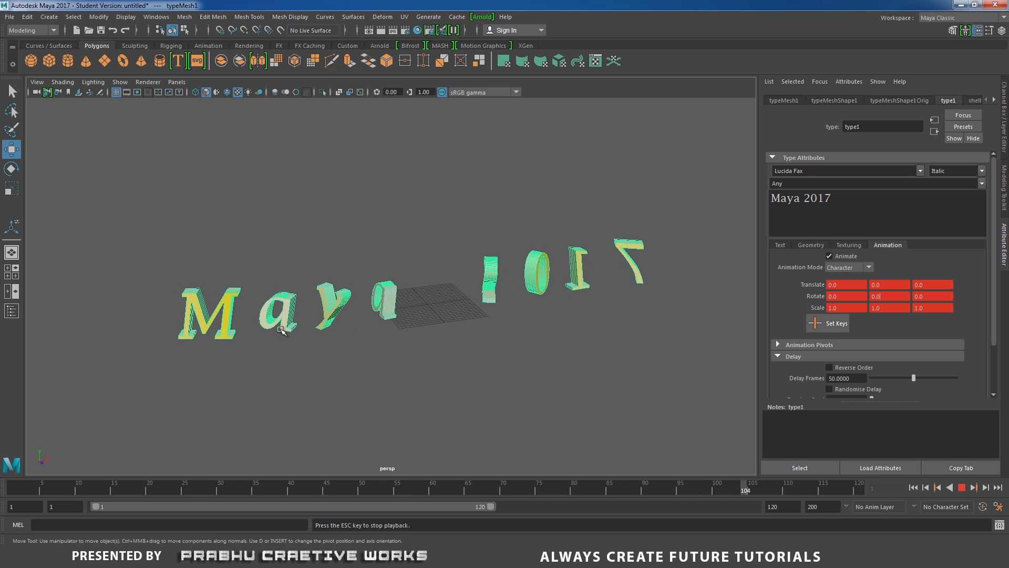
pyautogui.click(963, 488)
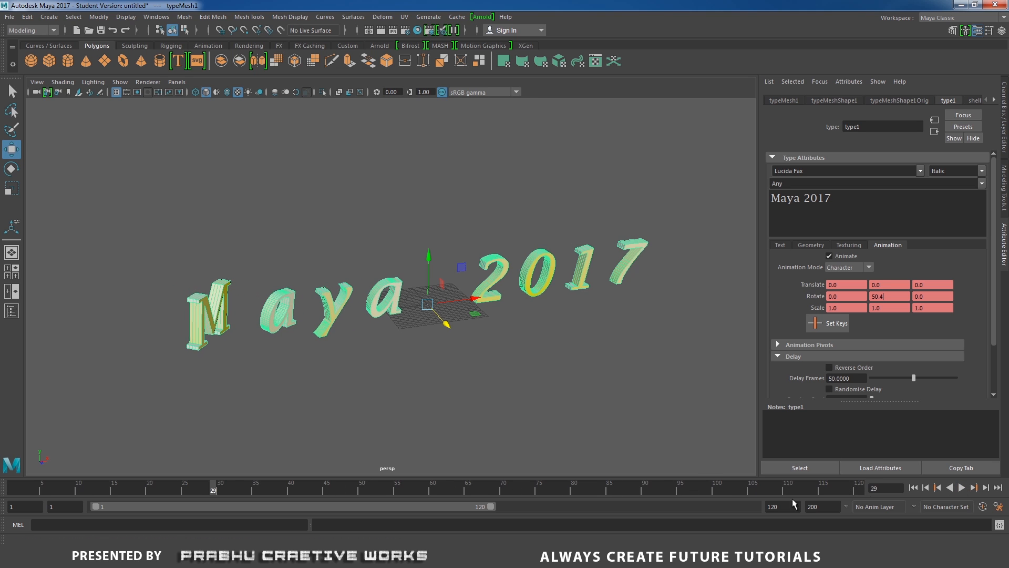
pyautogui.moveTo(314, 491); pyautogui.dragTo(12, 485)
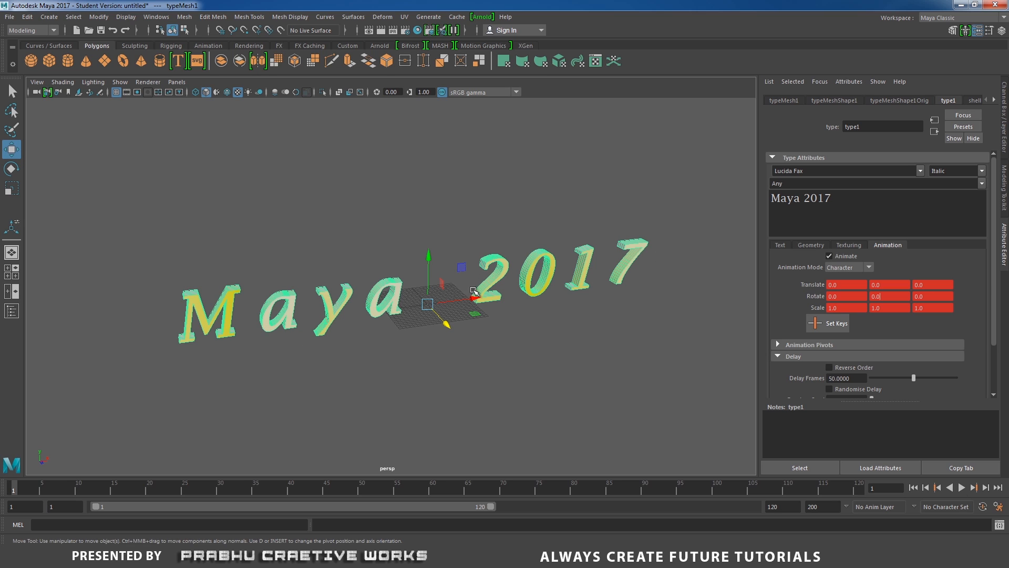
# Set the type's animation mode to Word, play the rotation animation and return to frame 1.
pyautogui.click(842, 269)
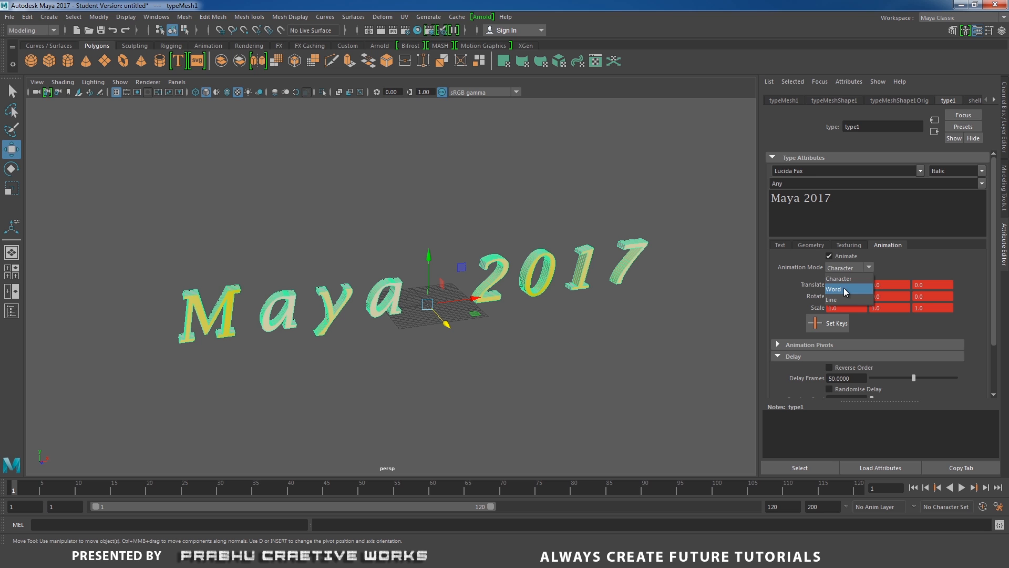
pyautogui.click(845, 290)
pyautogui.click(962, 488)
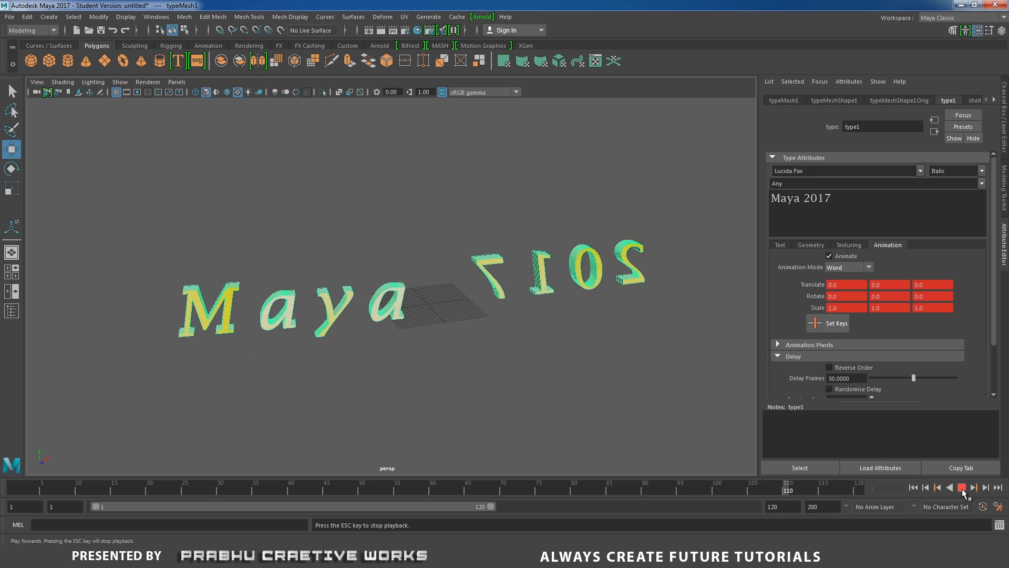
pyautogui.click(962, 488)
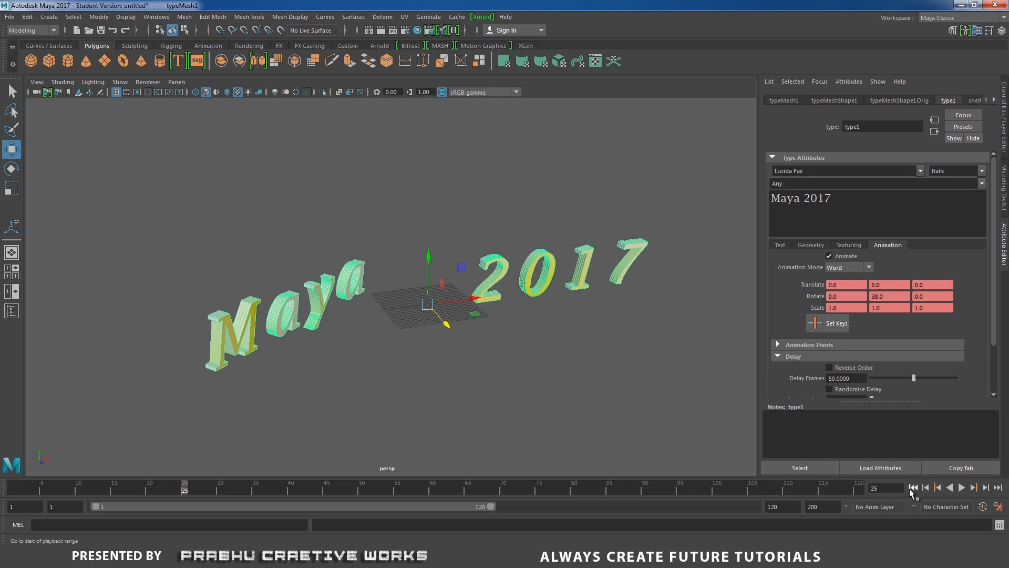
pyautogui.click(913, 488)
# Set the type's animation mode to Line and preview the animation.
pyautogui.click(843, 269)
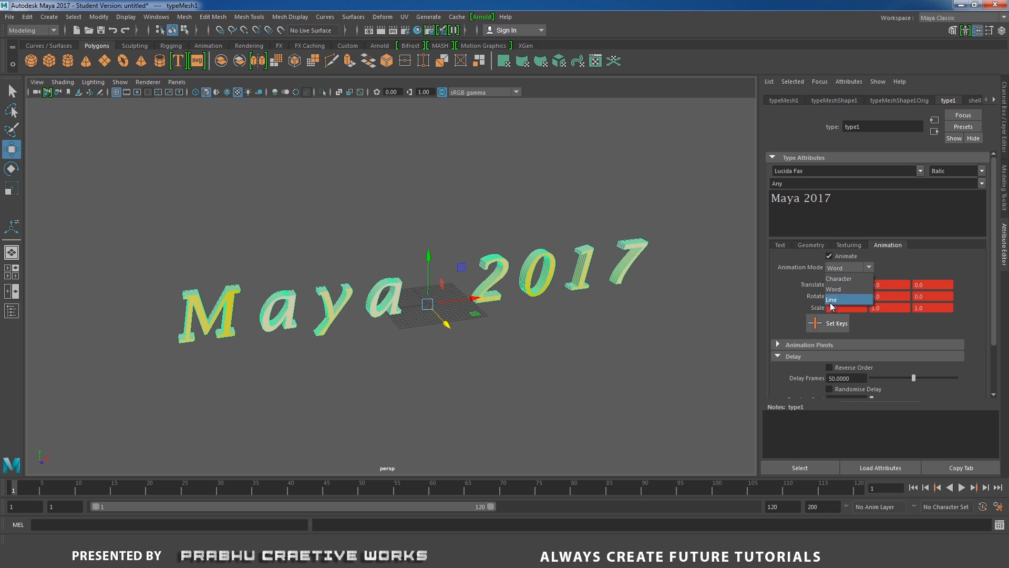
pyautogui.click(837, 302)
pyautogui.click(960, 488)
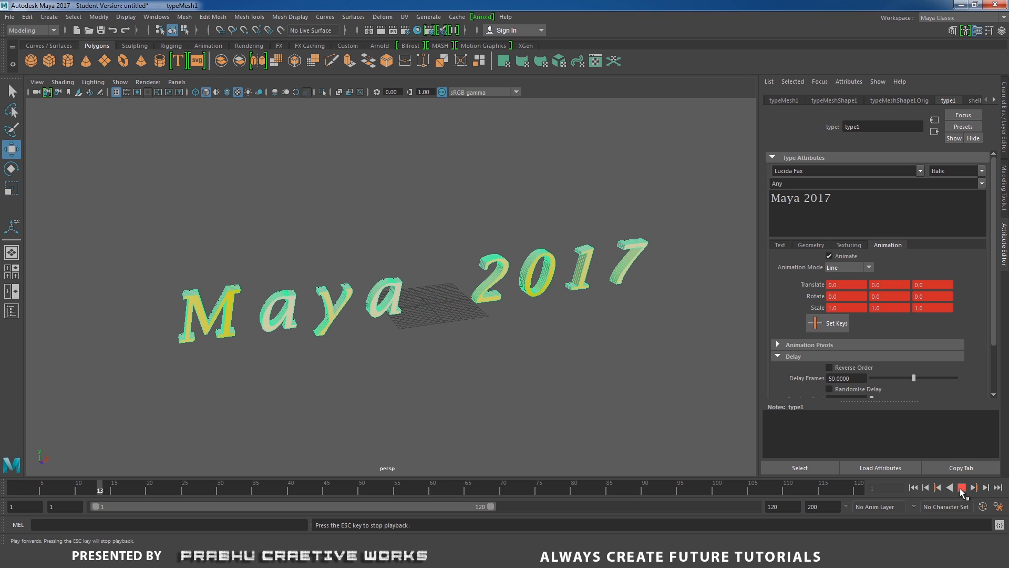
pyautogui.click(961, 488)
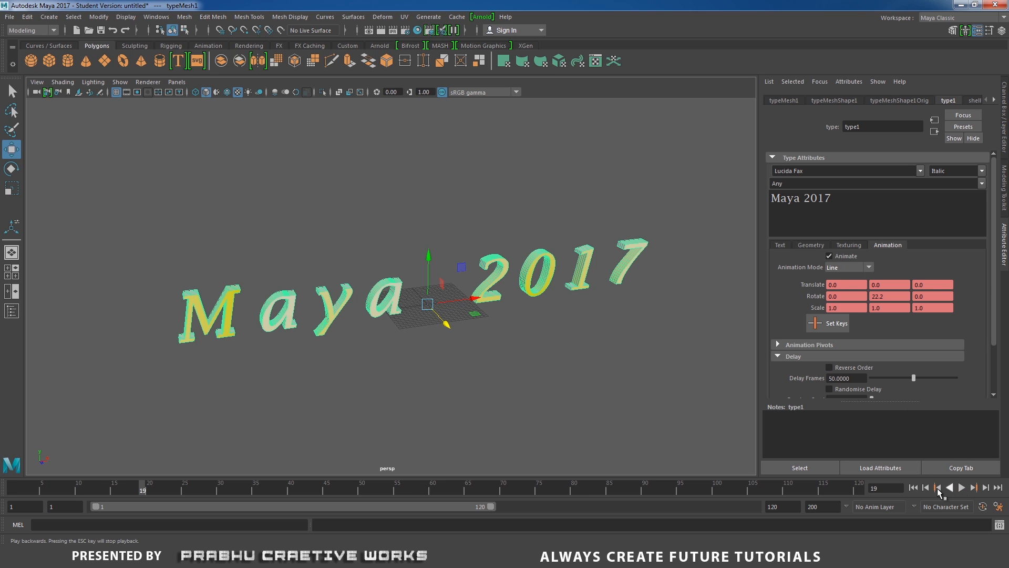
pyautogui.click(851, 268)
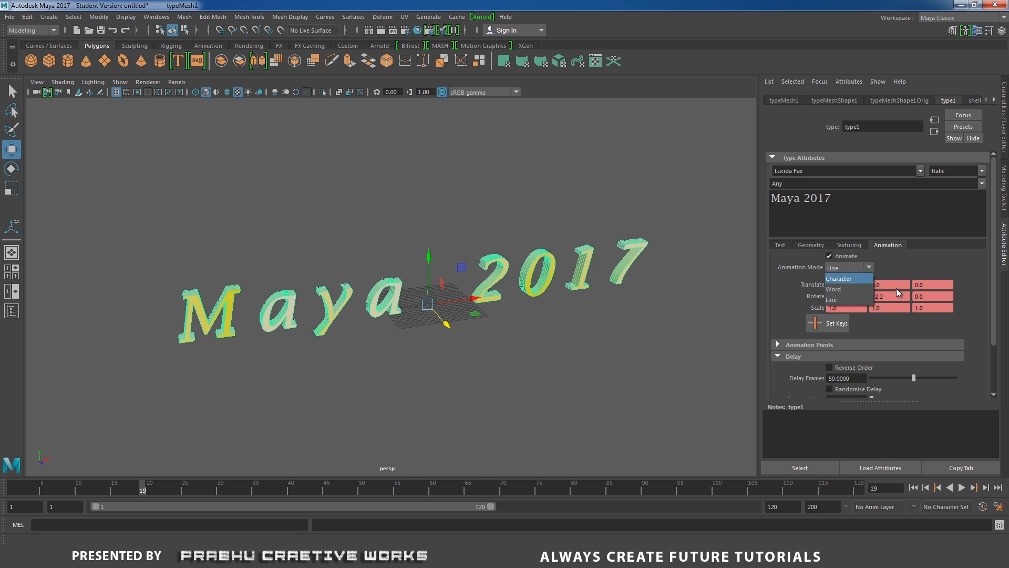
pyautogui.click(935, 259)
# Select the whole "Maya 2017" type object and delete it from the scene.
pyautogui.click(696, 327)
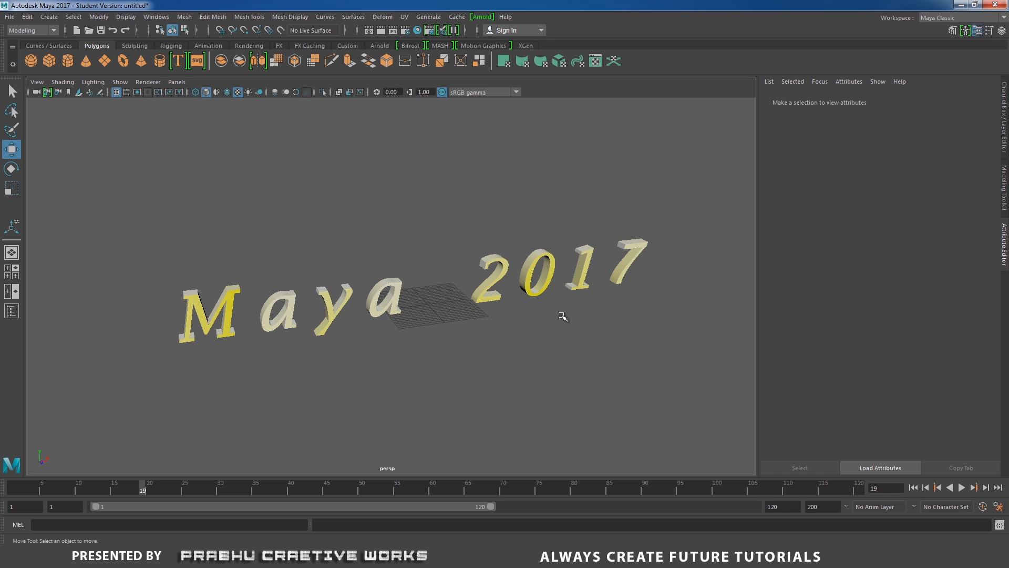
pyautogui.moveTo(133, 197); pyautogui.dragTo(645, 401)
pyautogui.click(628, 394)
pyautogui.moveTo(158, 180); pyautogui.dragTo(746, 444)
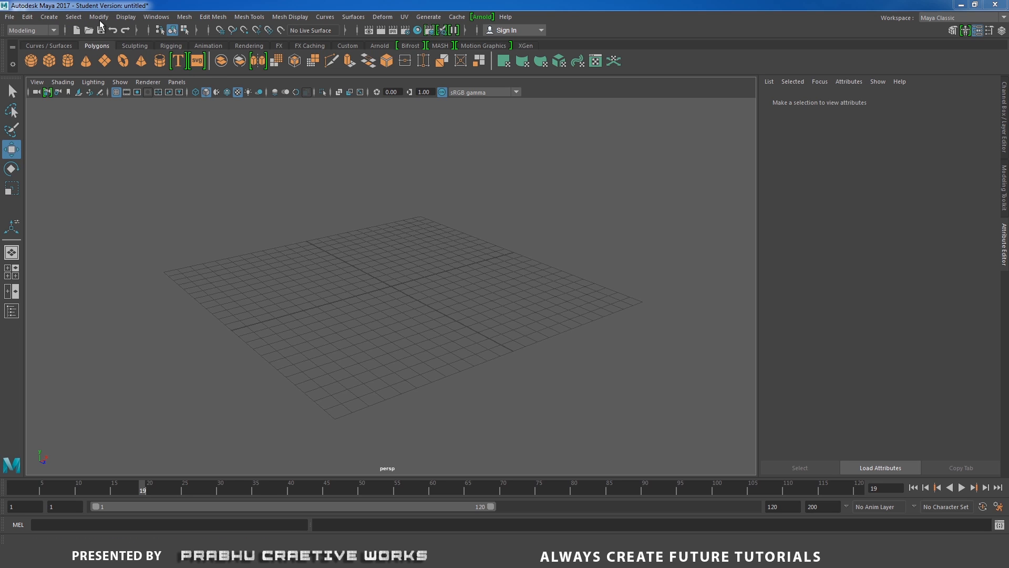
pyautogui.click(52, 17)
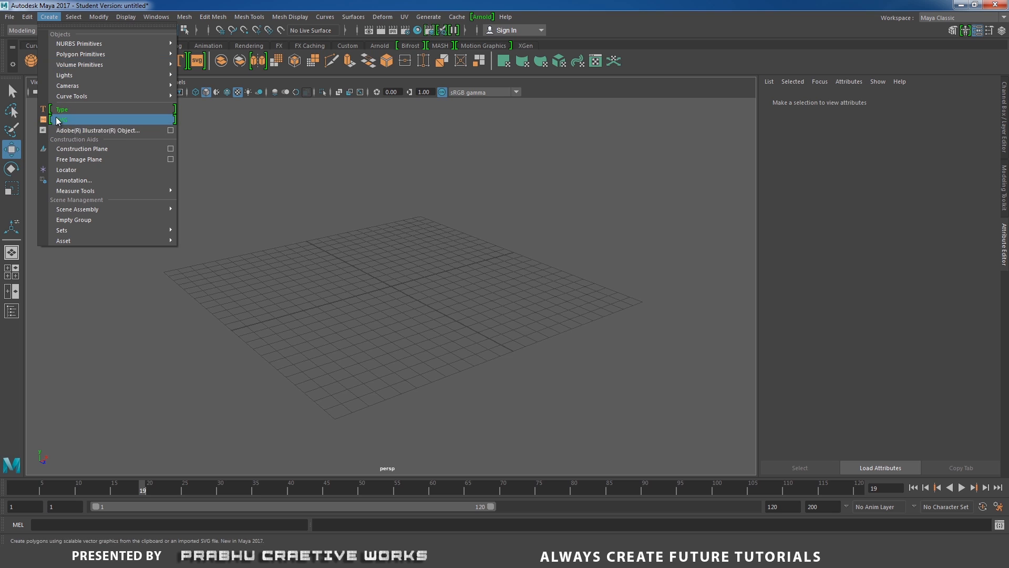
pyautogui.click(394, 78)
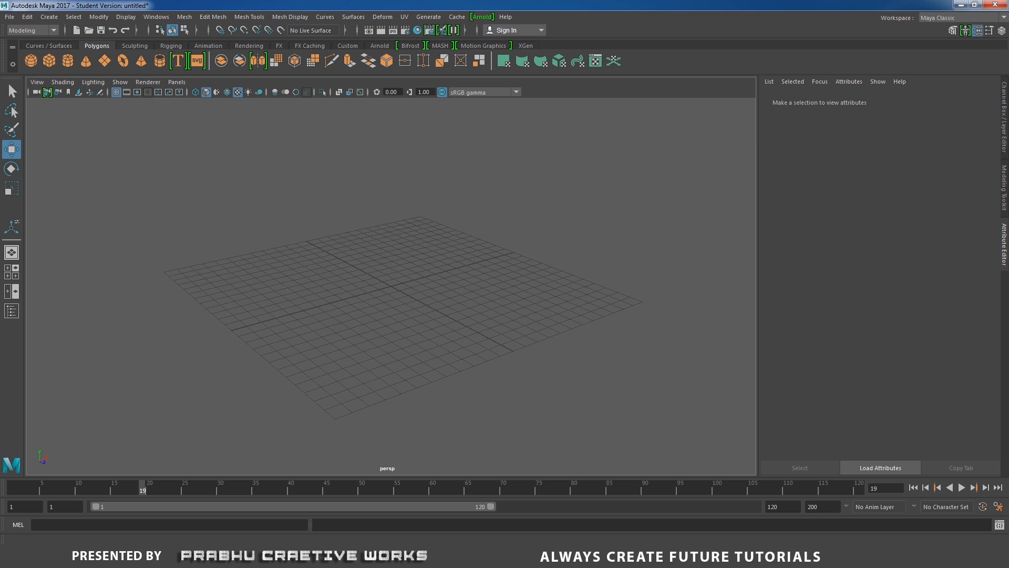
# Switch to the desktop, preview the Thank-You-Card image in the svgcuts-051416-thank-you-card folder, point out the thank_you.svg file and return to Maya.
pyautogui.click(367, 555)
pyautogui.click(21, 516)
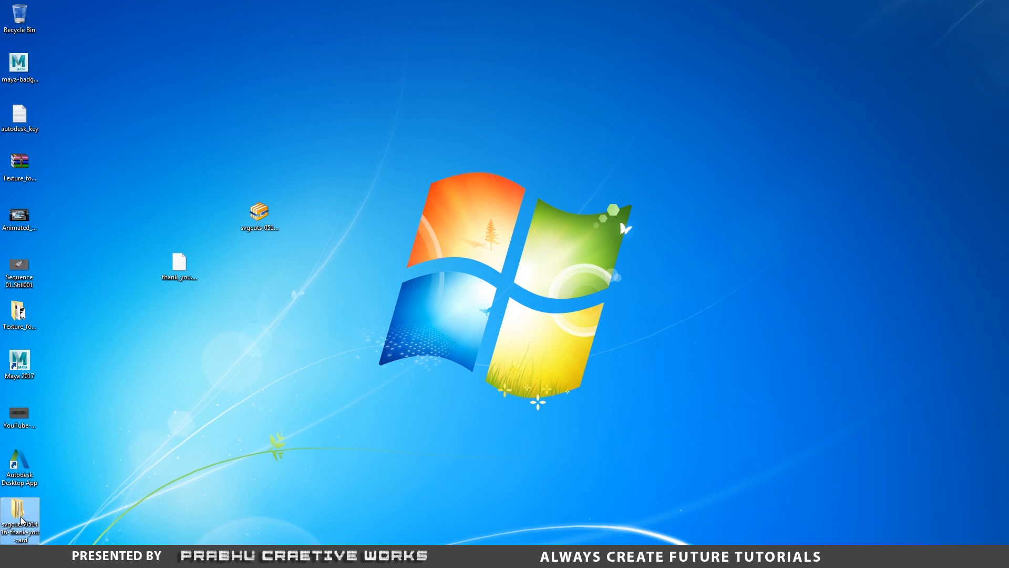
pyautogui.doubleClick(22, 518)
pyautogui.doubleClick(206, 101)
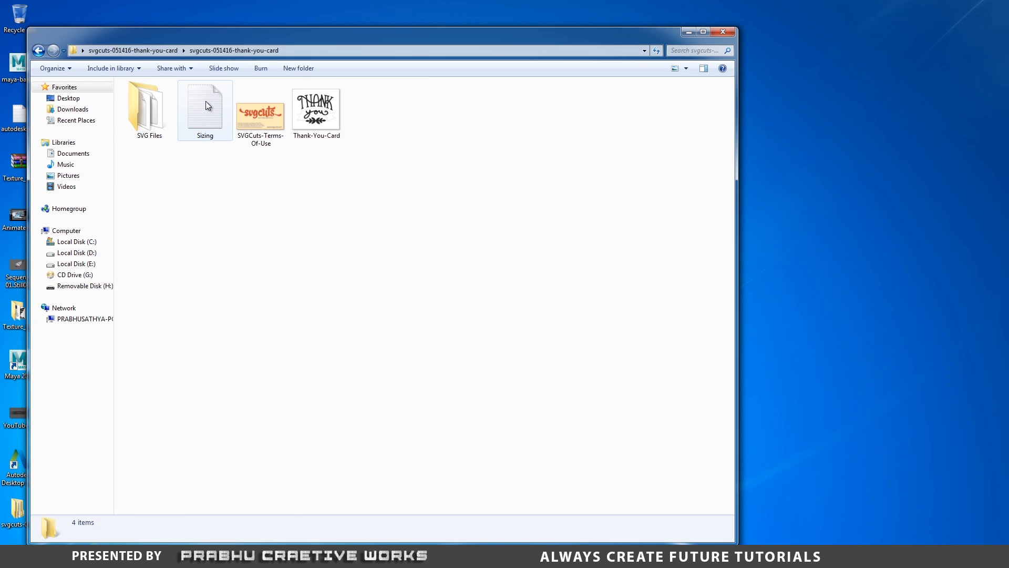
pyautogui.rightClick(297, 122)
pyautogui.click(338, 174)
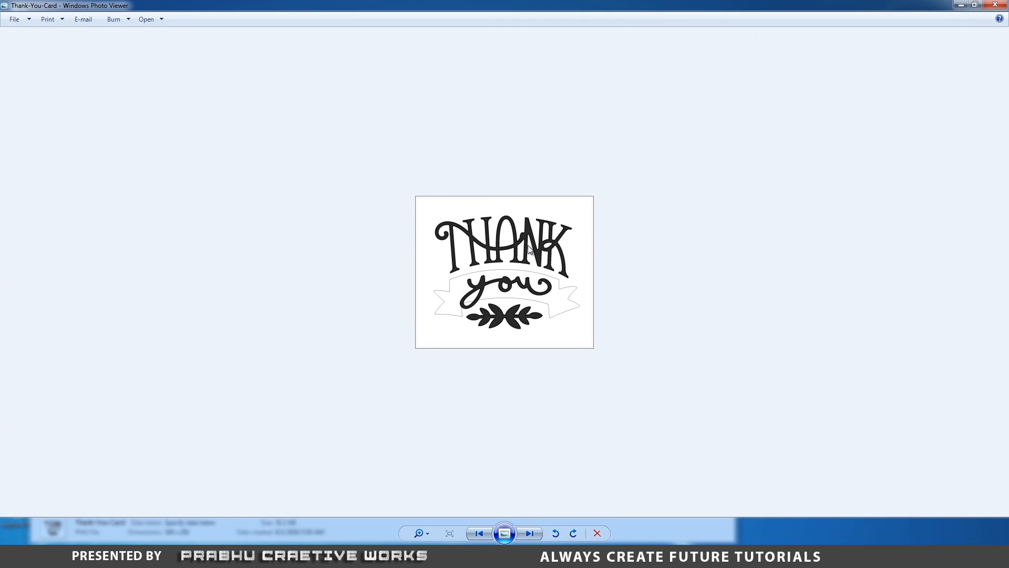
pyautogui.click(997, 4)
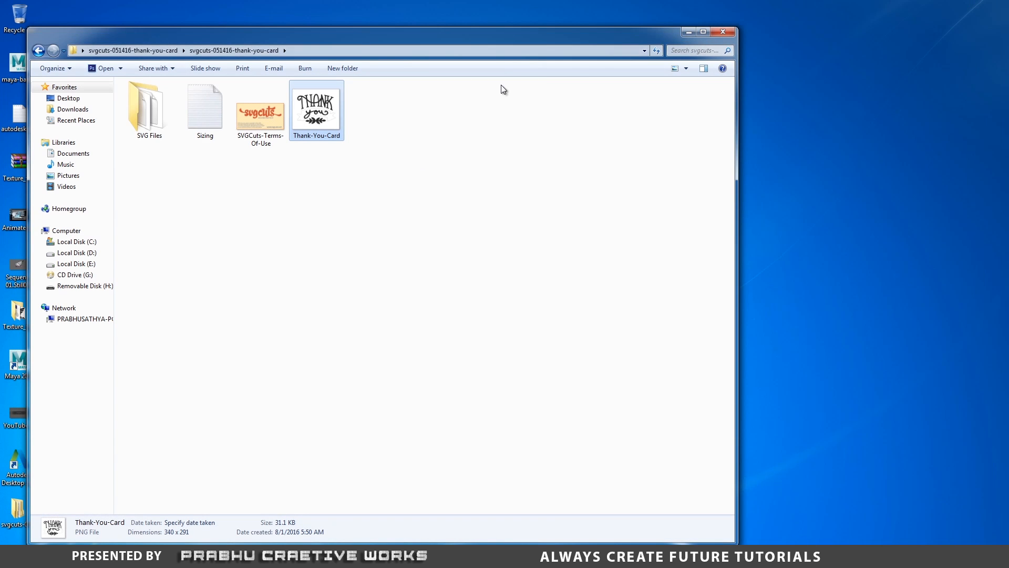
pyautogui.click(730, 34)
pyautogui.click(179, 265)
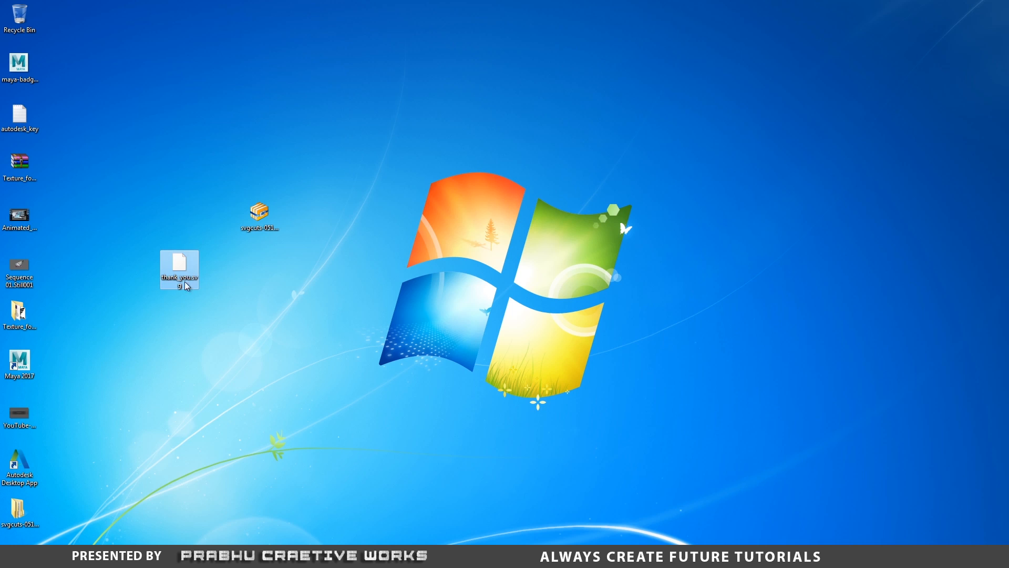
pyautogui.click(536, 399)
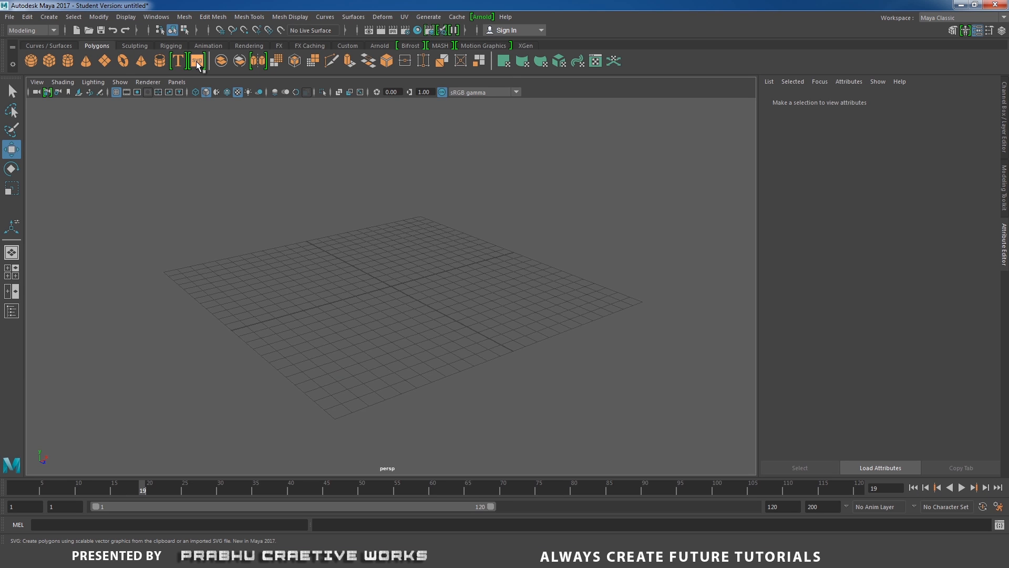
# Create a default SVG object in the scene.
pyautogui.click(196, 61)
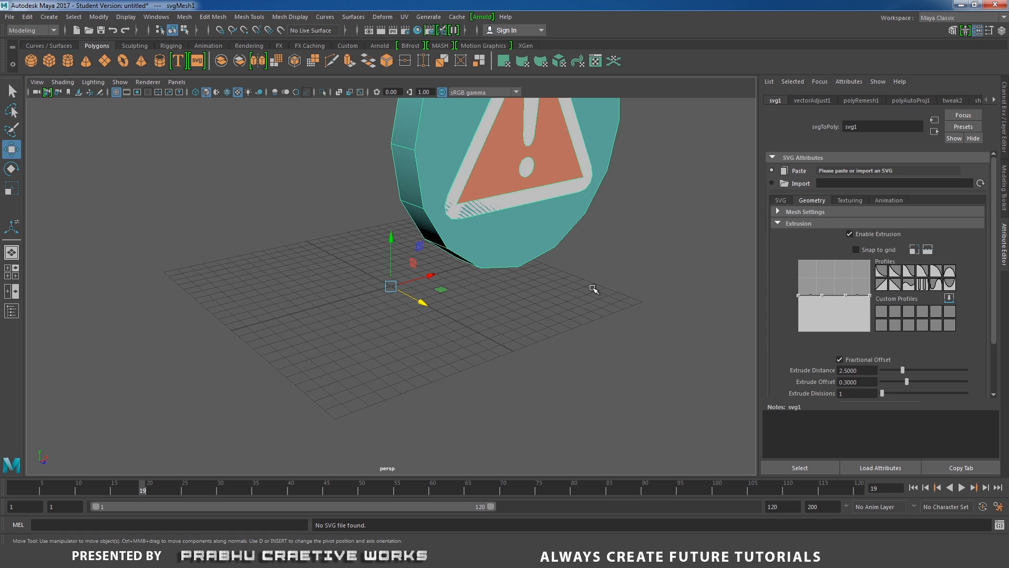
pyautogui.scroll(-5, 620, 284)
pyautogui.keyDown('alt'); pyautogui.moveTo(396, 223); pyautogui.dragTo(376, 269, button='middle'); pyautogui.keyUp('alt')
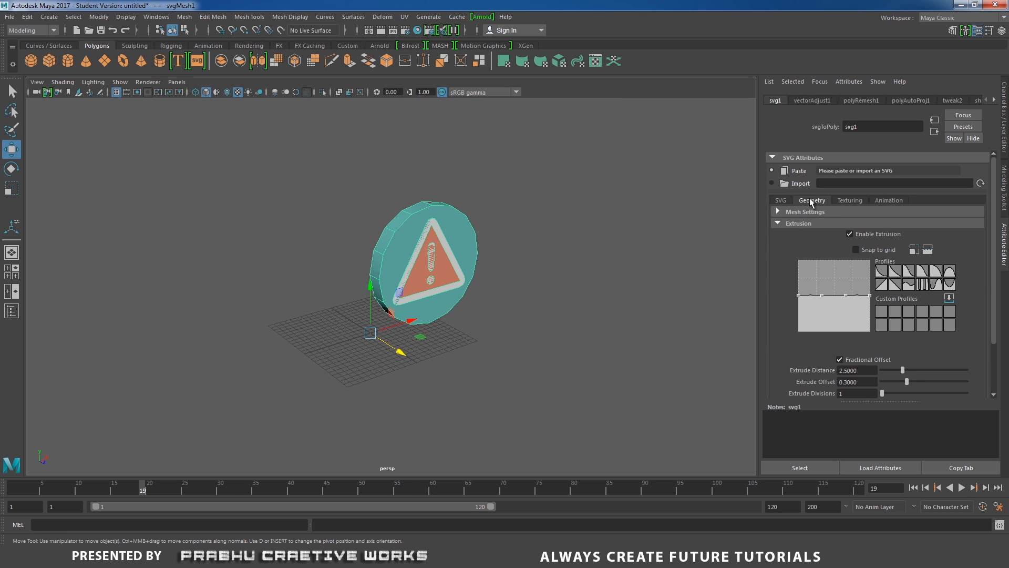
# Import thank_you.svg from the Desktop folder into the SVG object.
pyautogui.click(781, 200)
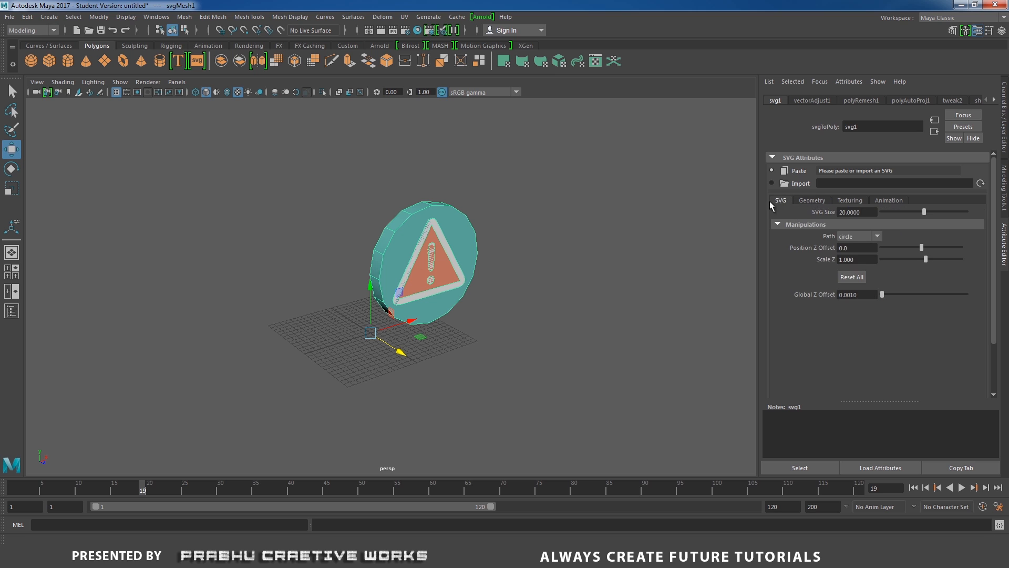
pyautogui.click(794, 183)
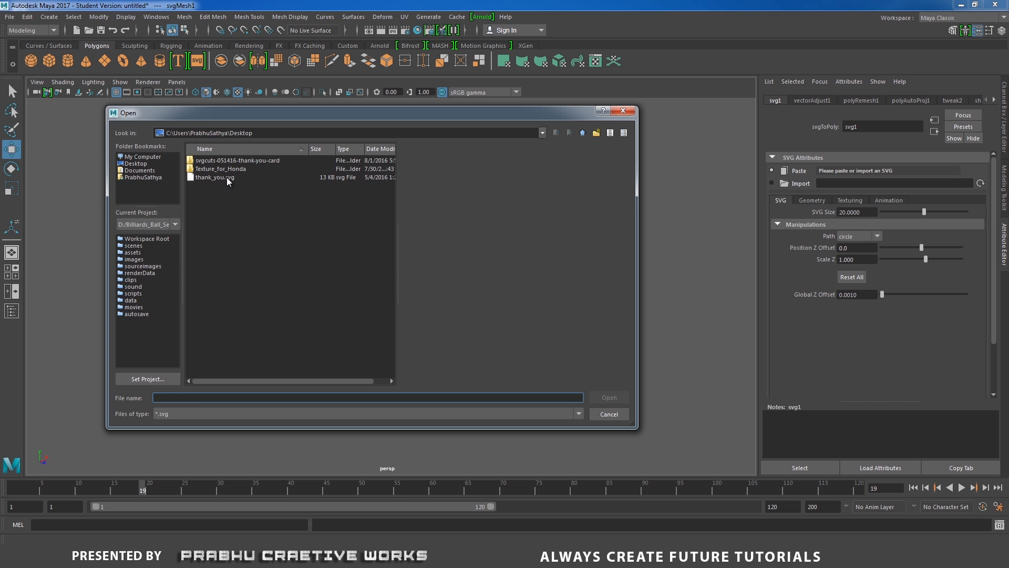
pyautogui.click(221, 178)
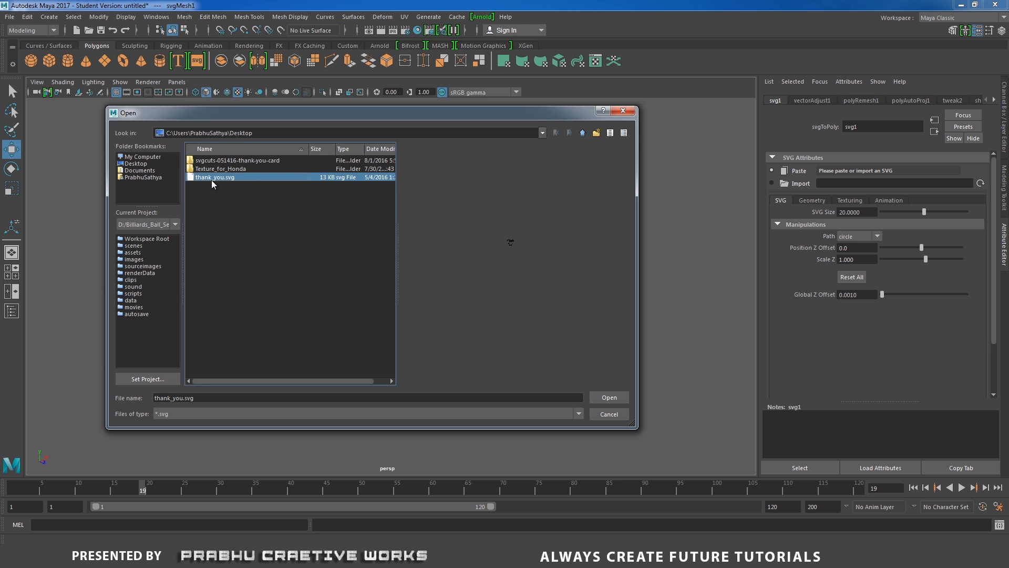
pyautogui.click(616, 396)
# Examine the imported thank-you lettering and its extrusion depth from several angles.
pyautogui.keyDown('alt'); pyautogui.moveTo(535, 297); pyautogui.dragTo(925, 441, button='right'); pyautogui.keyUp('alt')
pyautogui.keyDown('alt'); pyautogui.moveTo(565, 344); pyautogui.dragTo(235, 367, button='middle'); pyautogui.keyUp('alt')
pyautogui.keyDown('alt'); pyautogui.moveTo(310, 386); pyautogui.dragTo(605, 441, button='right'); pyautogui.keyUp('alt')
pyautogui.keyDown('alt'); pyautogui.moveTo(383, 358); pyautogui.dragTo(476, 279, button='middle'); pyautogui.keyUp('alt')
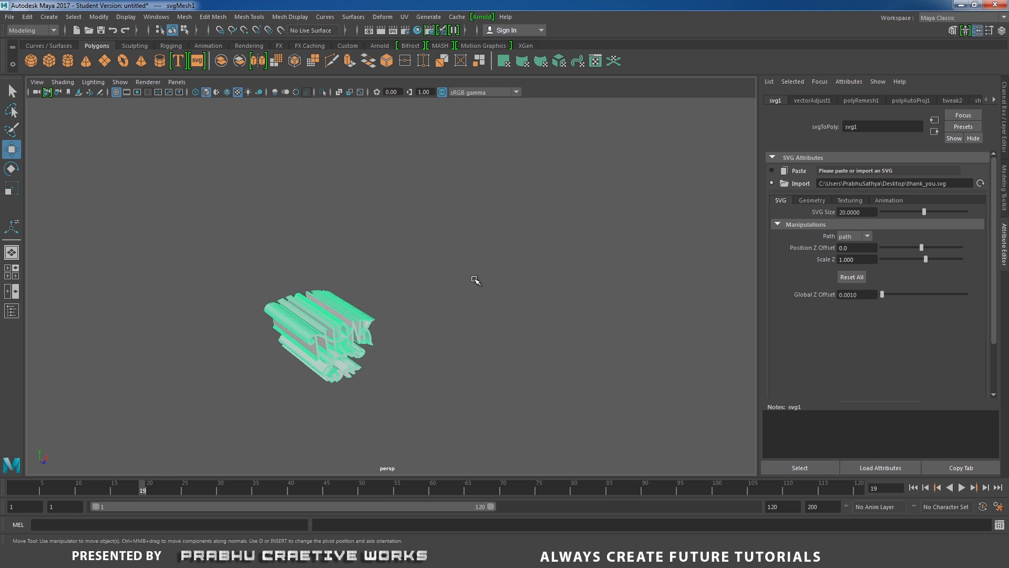
pyautogui.keyDown('alt'); pyautogui.moveTo(475, 280); pyautogui.dragTo(624, 412, button='right'); pyautogui.keyUp('alt')
pyautogui.keyDown('alt'); pyautogui.moveTo(417, 346); pyautogui.dragTo(758, 475, button='right'); pyautogui.keyUp('alt')
pyautogui.keyDown('alt'); pyautogui.moveTo(413, 282); pyautogui.dragTo(586, 172, button='middle'); pyautogui.keyUp('alt')
pyautogui.keyDown('alt'); pyautogui.moveTo(499, 273); pyautogui.dragTo(636, 304, button='right'); pyautogui.keyUp('alt')
pyautogui.keyDown('alt'); pyautogui.moveTo(620, 283); pyautogui.dragTo(545, 348, button='middle'); pyautogui.keyUp('alt')
pyautogui.keyDown('alt'); pyautogui.moveTo(545, 348); pyautogui.dragTo(599, 352, button='right'); pyautogui.keyUp('alt')
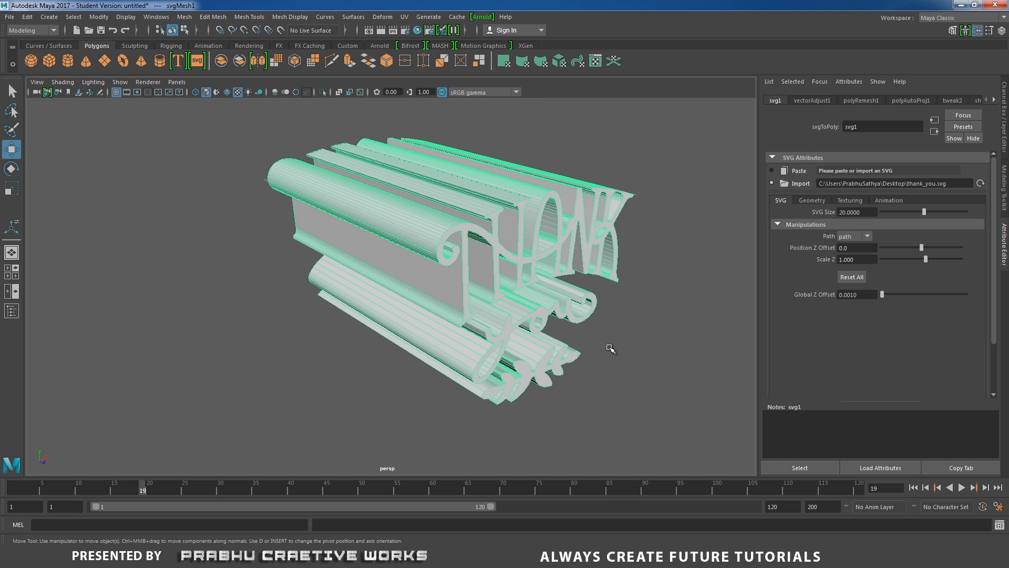
# Reduce the thank-you lettering's extrude distance to about 0.41.
pyautogui.click(811, 201)
pyautogui.moveTo(903, 370); pyautogui.dragTo(885, 370)
pyautogui.keyDown('alt'); pyautogui.moveTo(440, 299); pyautogui.dragTo(473, 338); pyautogui.keyUp('alt')
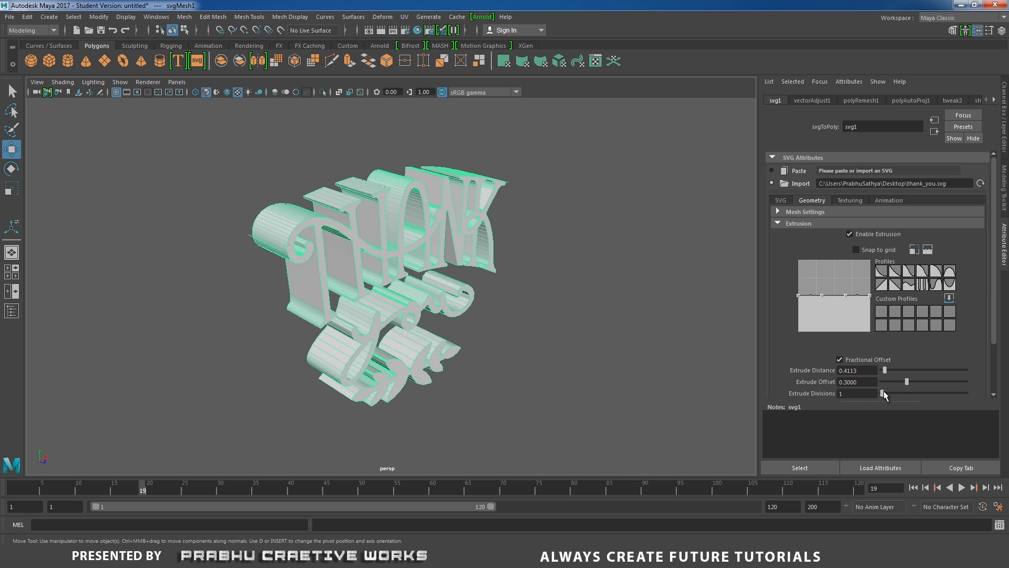
# Review the SVG object's texturing and animation settings and inspect the extruded lettering up close from several angles.
pyautogui.click(853, 200)
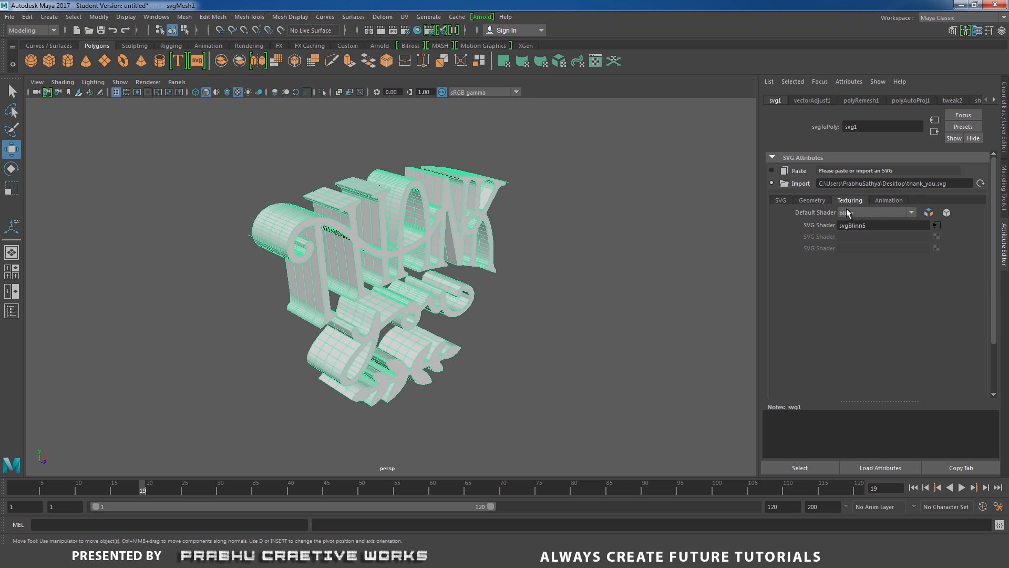
pyautogui.click(878, 202)
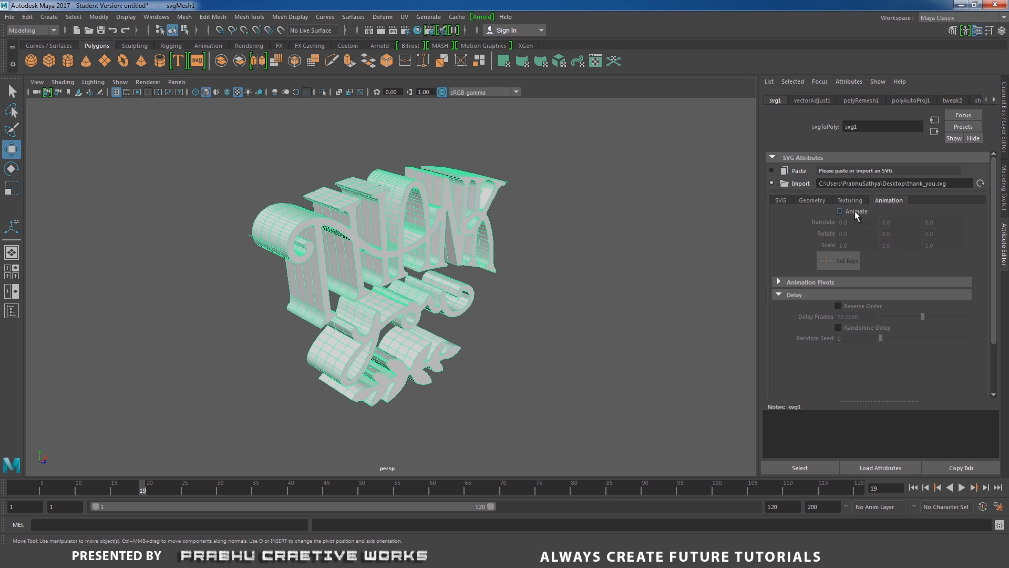
pyautogui.keyDown('alt'); pyautogui.moveTo(558, 245); pyautogui.dragTo(575, 284); pyautogui.keyUp('alt')
pyautogui.click(530, 259)
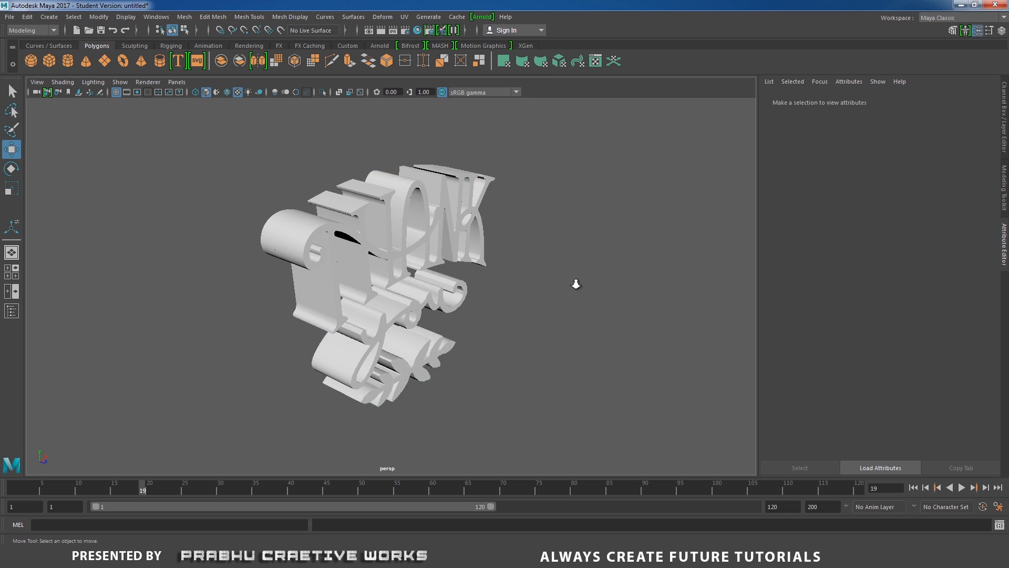
pyautogui.scroll(5, 565, 295)
pyautogui.keyDown('alt'); pyautogui.moveTo(387, 199); pyautogui.dragTo(414, 224, button='middle'); pyautogui.keyUp('alt')
pyautogui.click(438, 229)
pyautogui.keyDown('alt'); pyautogui.moveTo(632, 298); pyautogui.dragTo(520, 283); pyautogui.keyUp('alt')
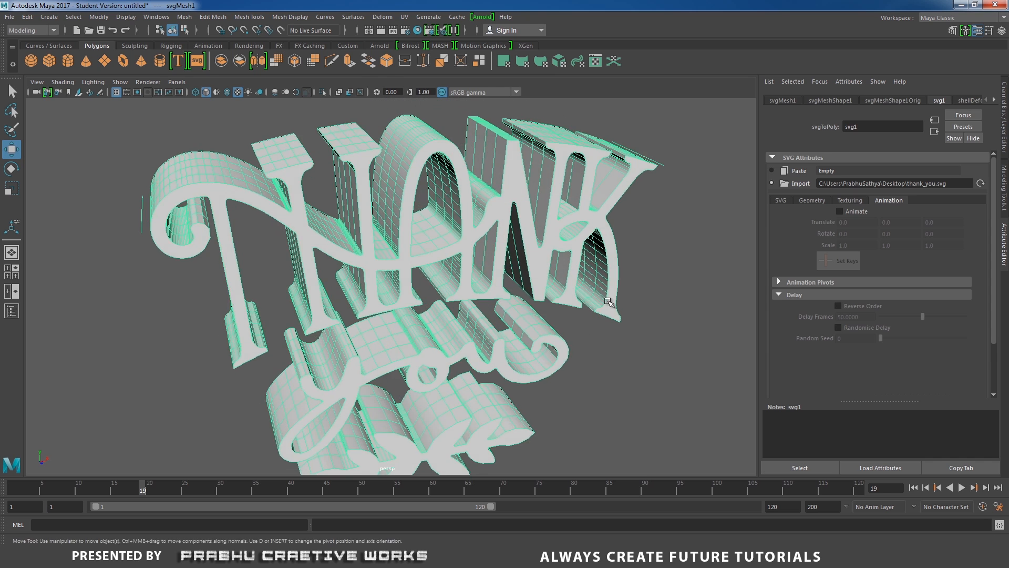
pyautogui.scroll(-5, 414, 262)
pyautogui.keyDown('alt'); pyautogui.moveTo(415, 261); pyautogui.dragTo(442, 264); pyautogui.keyUp('alt')
pyautogui.keyDown('alt'); pyautogui.moveTo(442, 264); pyautogui.dragTo(574, 306, button='right'); pyautogui.keyUp('alt')
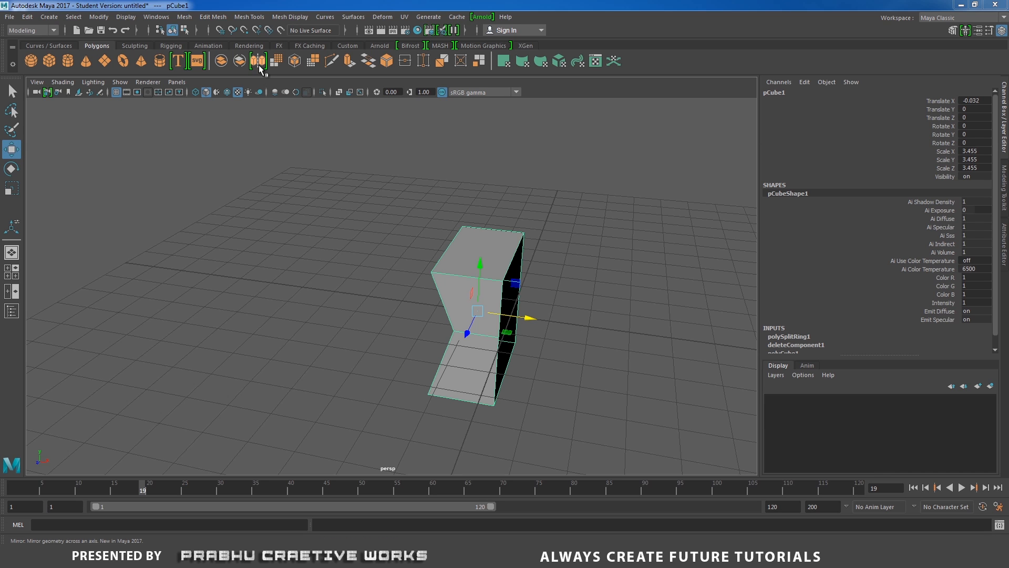
# Move the open-sided cube along the X axis to about -13.
pyautogui.keyDown('alt'); pyautogui.moveTo(512, 305); pyautogui.dragTo(479, 293); pyautogui.keyUp('alt')
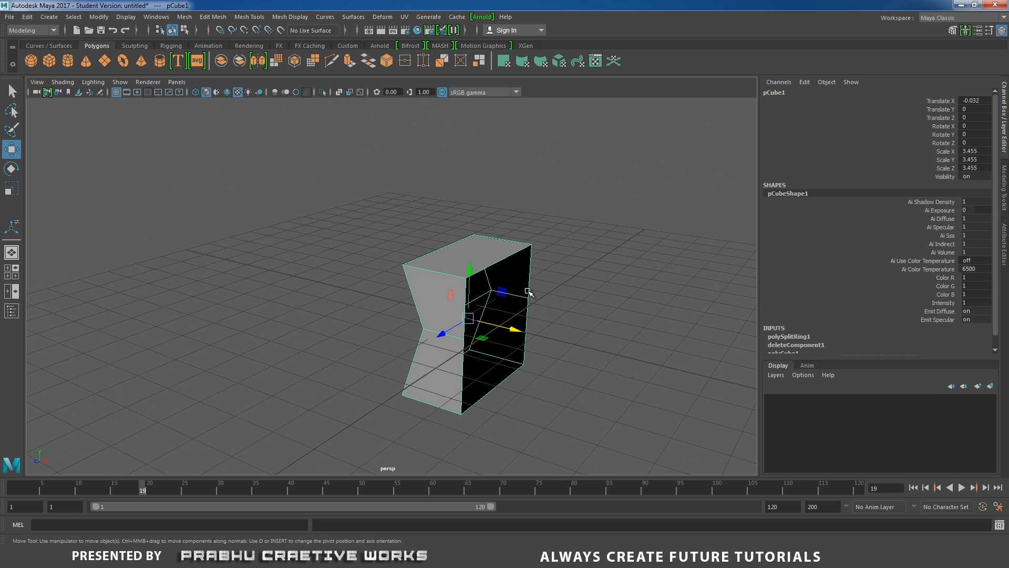
pyautogui.keyDown('alt'); pyautogui.moveTo(522, 301); pyautogui.dragTo(552, 349); pyautogui.keyUp('alt')
pyautogui.keyDown('alt'); pyautogui.moveTo(552, 350); pyautogui.dragTo(300, 241, button='right'); pyautogui.keyUp('alt')
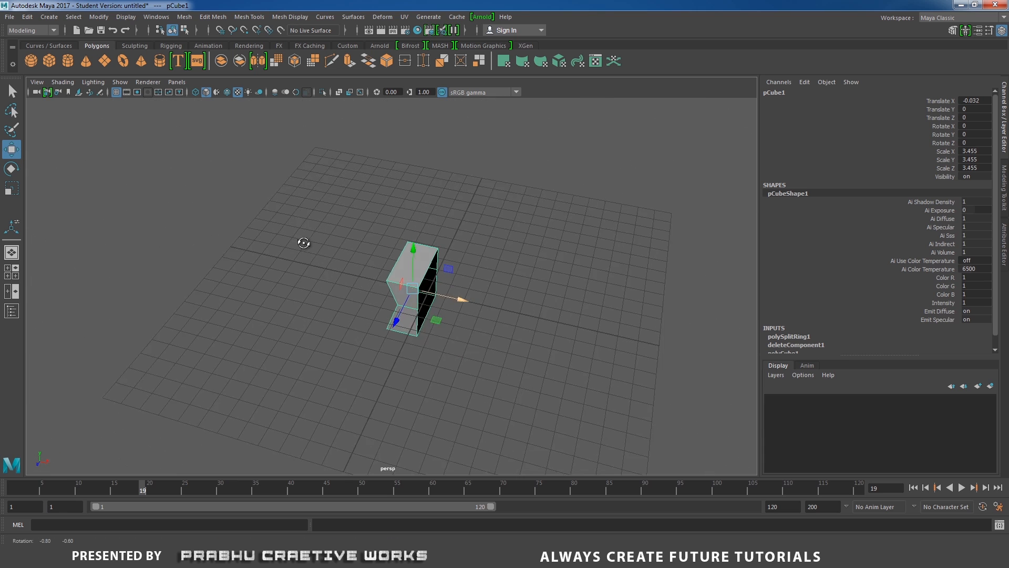
pyautogui.moveTo(464, 293); pyautogui.dragTo(241, 226)
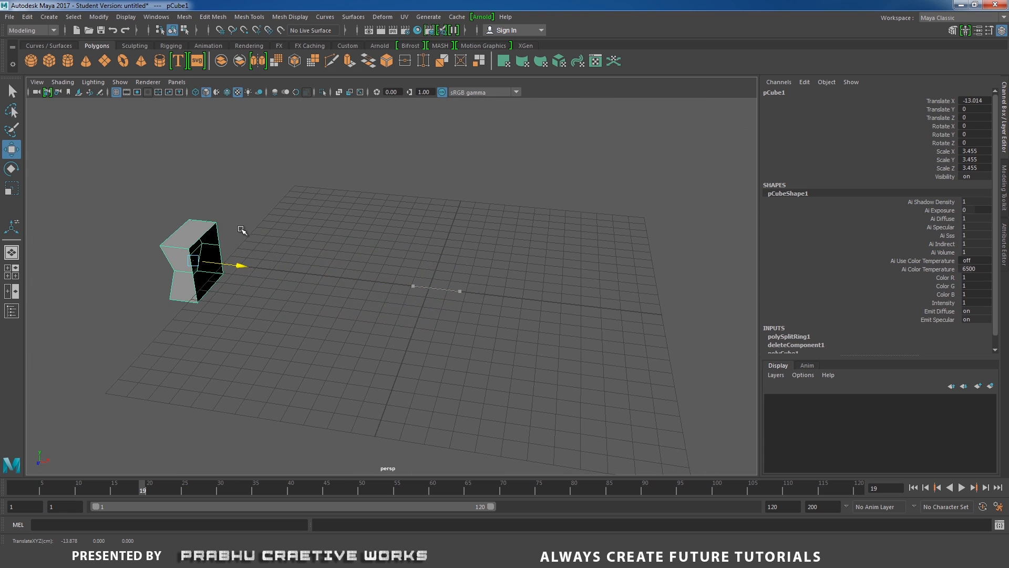
# Move the open-sided cube's pivot far out along negative X, away from the mesh.
pyautogui.keyDown('alt'); pyautogui.moveTo(266, 229); pyautogui.dragTo(476, 284, button='middle'); pyautogui.keyUp('alt')
pyautogui.keyDown('alt'); pyautogui.moveTo(375, 286); pyautogui.dragTo(374, 287); pyautogui.keyUp('alt')
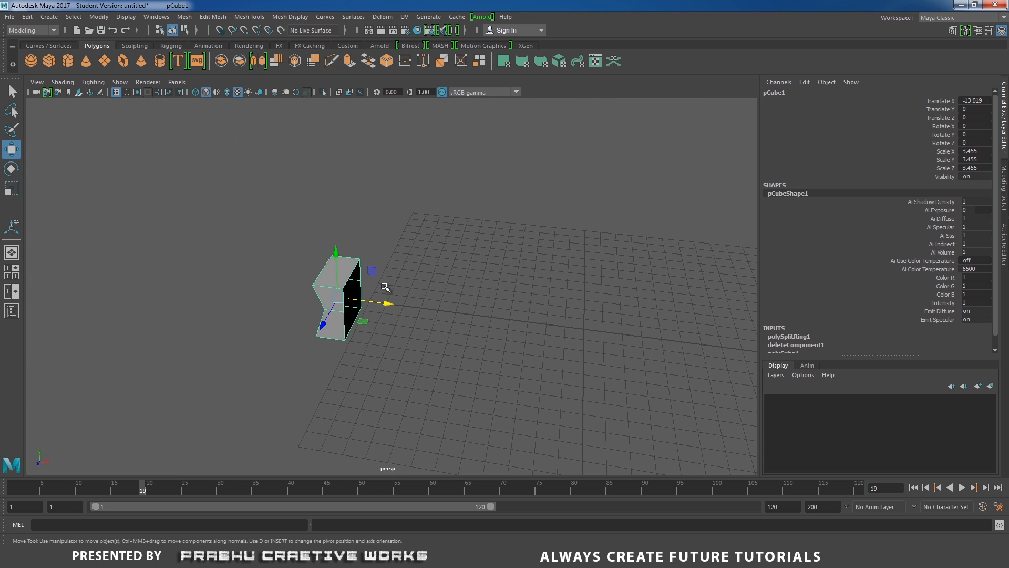
pyautogui.press('d')
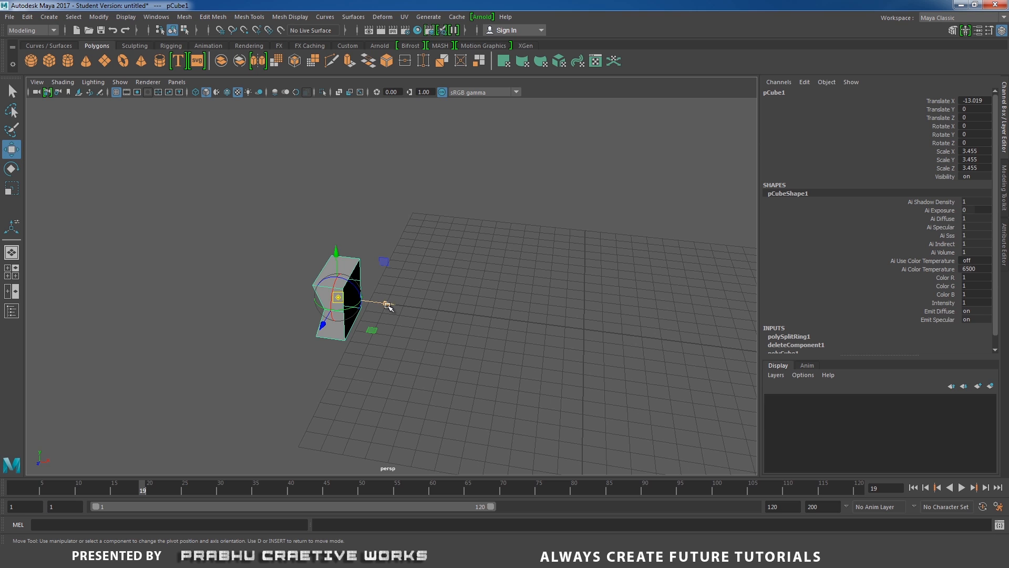
pyautogui.moveTo(388, 306); pyautogui.dragTo(134, 270)
pyautogui.press('d')
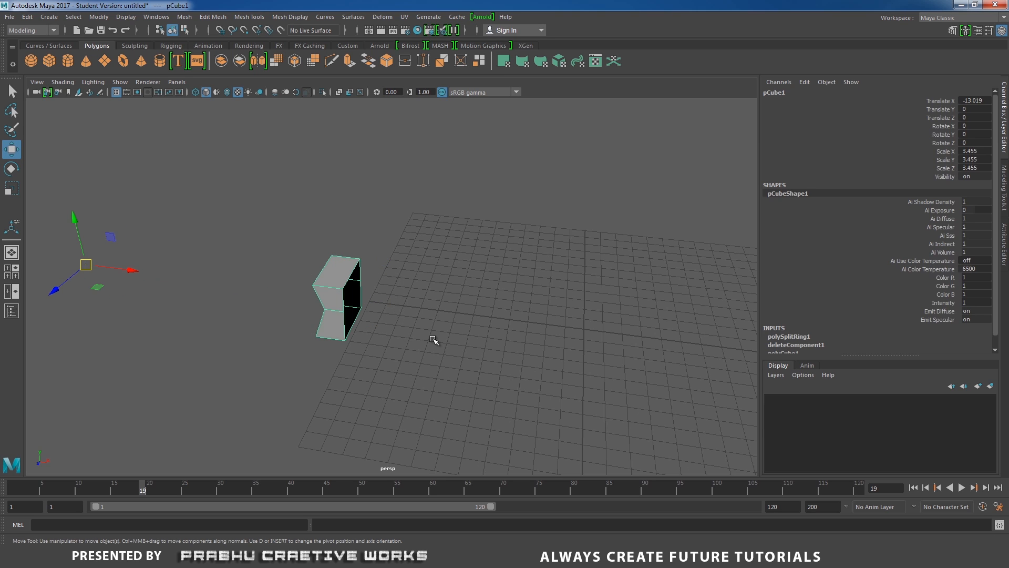
pyautogui.click(277, 263)
pyautogui.moveTo(277, 243); pyautogui.dragTo(428, 353)
# Mirror the open-sided cube across the world X axis with the mirror direction set to positive.
pyautogui.click(260, 62)
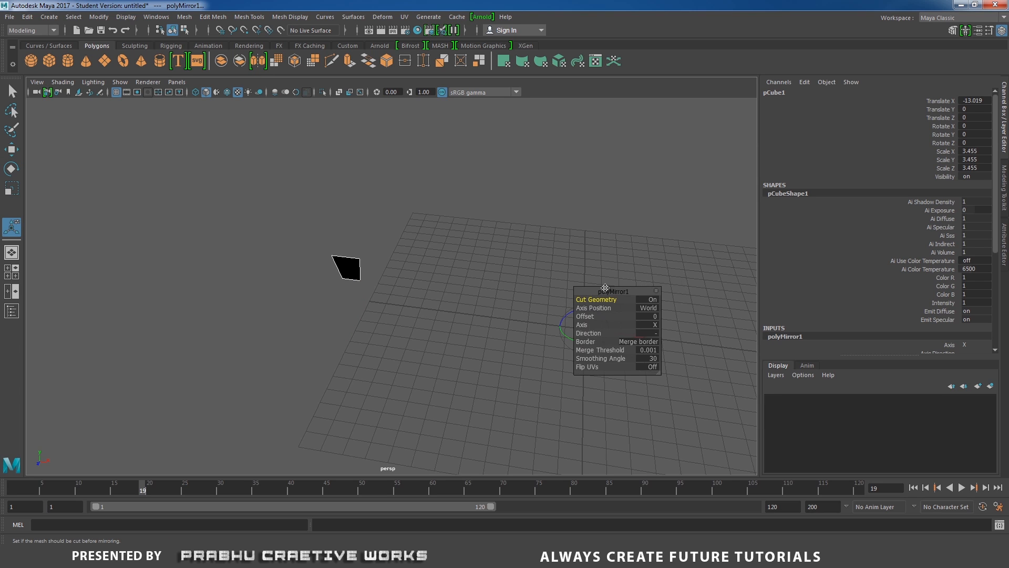
pyautogui.moveTo(607, 289); pyautogui.dragTo(680, 275)
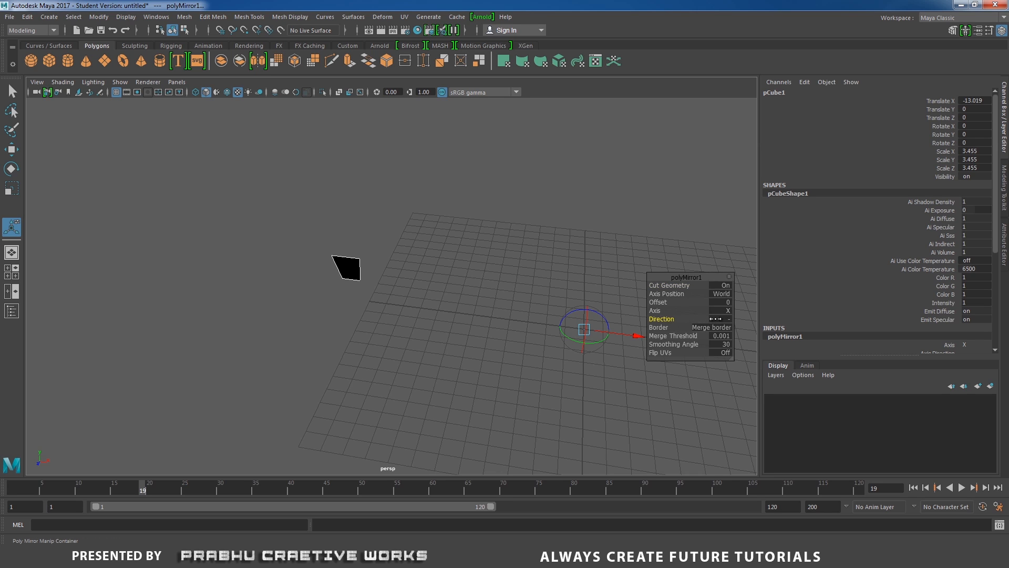
pyautogui.moveTo(659, 319); pyautogui.dragTo(616, 318)
pyautogui.keyDown('alt'); pyautogui.moveTo(470, 340); pyautogui.dragTo(498, 333); pyautogui.keyUp('alt')
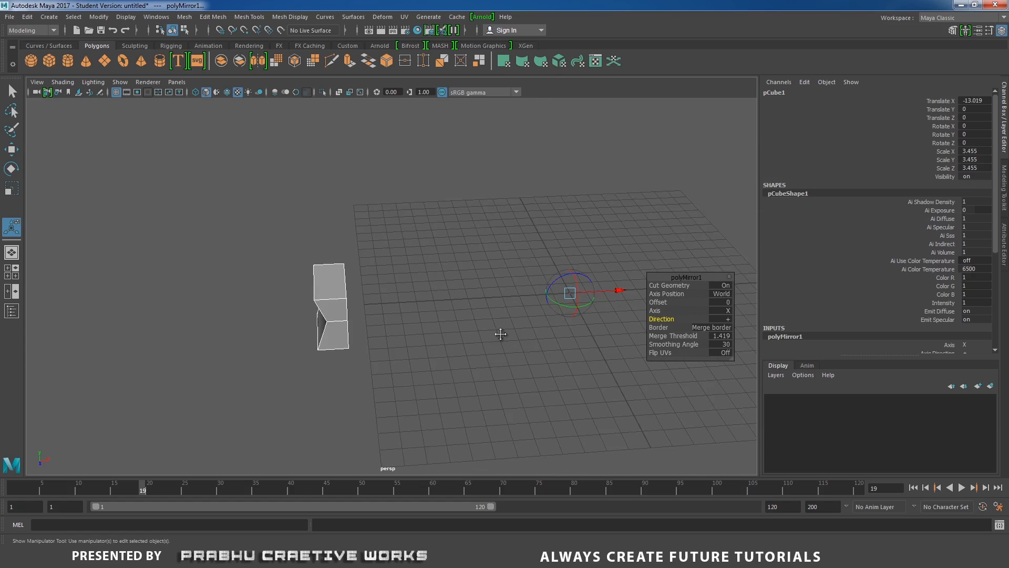
pyautogui.keyDown('alt'); pyautogui.moveTo(498, 333); pyautogui.dragTo(357, 325, button='middle'); pyautogui.keyUp('alt')
pyautogui.keyDown('alt'); pyautogui.moveTo(358, 327); pyautogui.dragTo(250, 329); pyautogui.keyUp('alt')
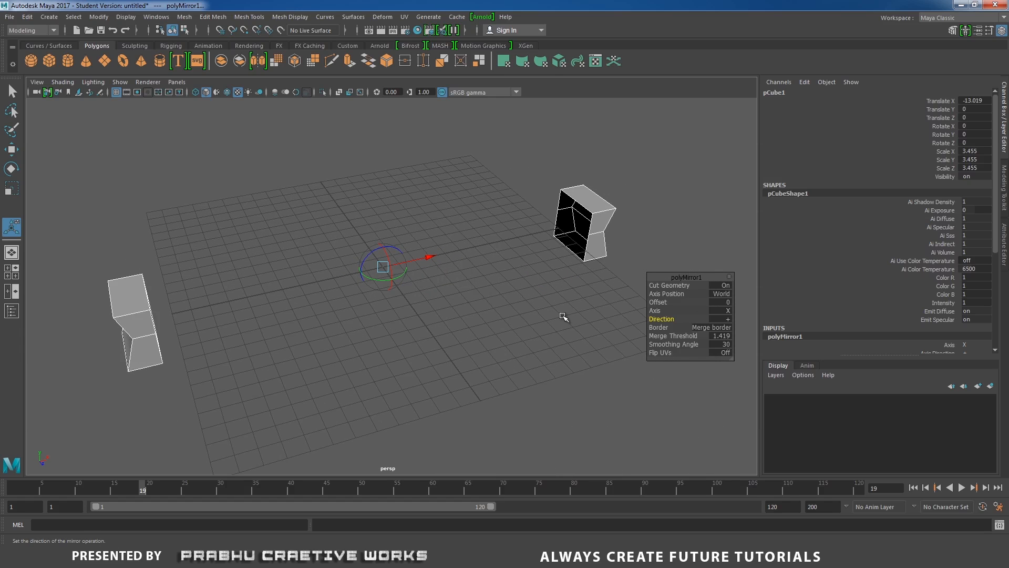
pyautogui.moveTo(564, 316)
pyautogui.keyDown('alt'); pyautogui.mouseDown()
pyautogui.moveTo(512, 304)
pyautogui.moveTo(559, 320)
pyautogui.mouseUp(); pyautogui.keyUp('alt')
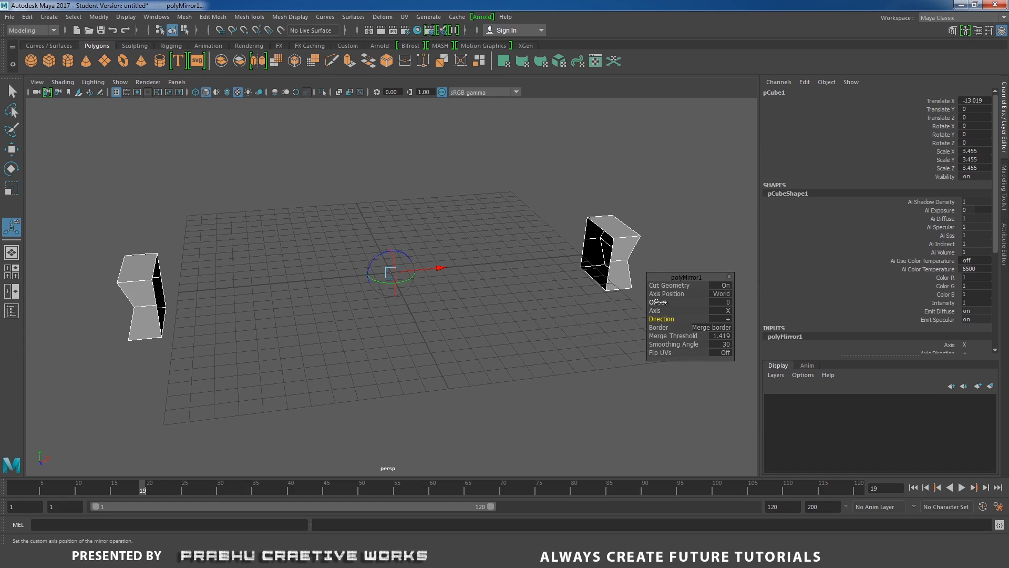
# Set the mirror offset to -12.8 and the merge threshold to 1 to join the two halves.
pyautogui.moveTo(658, 301); pyautogui.dragTo(598, 300)
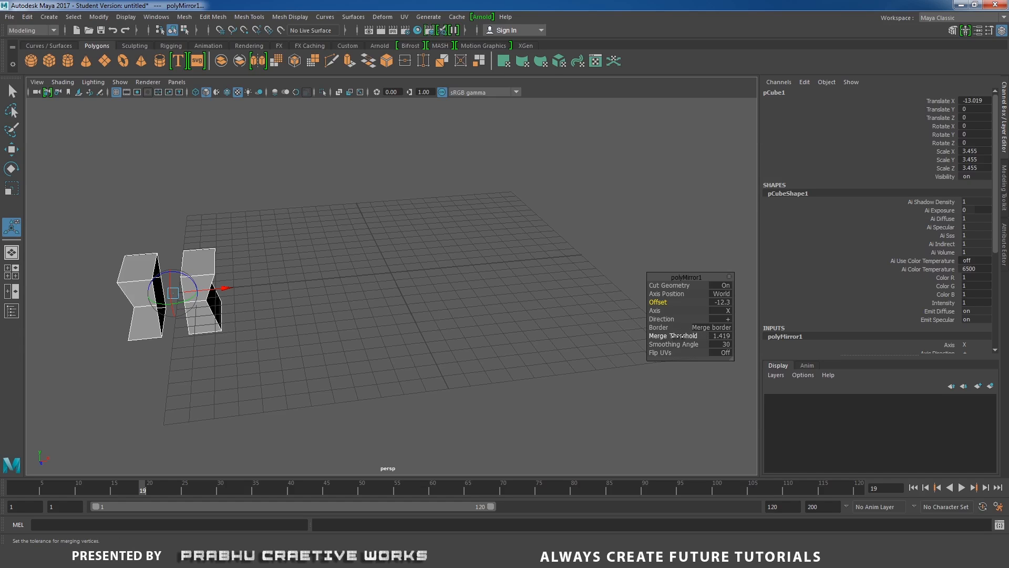
pyautogui.moveTo(678, 336); pyautogui.dragTo(684, 336)
pyautogui.moveTo(657, 302); pyautogui.dragTo(658, 302)
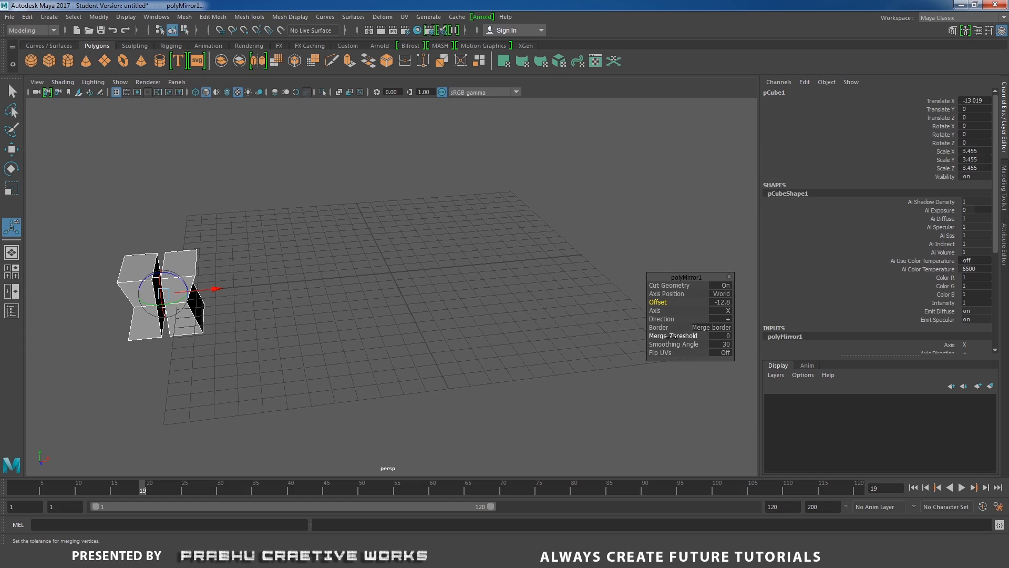
pyautogui.moveTo(671, 335); pyautogui.dragTo(678, 336)
# Inspect the joined mirrored mesh from several angles and remove it from the scene.
pyautogui.keyDown('alt'); pyautogui.moveTo(250, 294); pyautogui.dragTo(563, 315, button='right'); pyautogui.keyUp('alt')
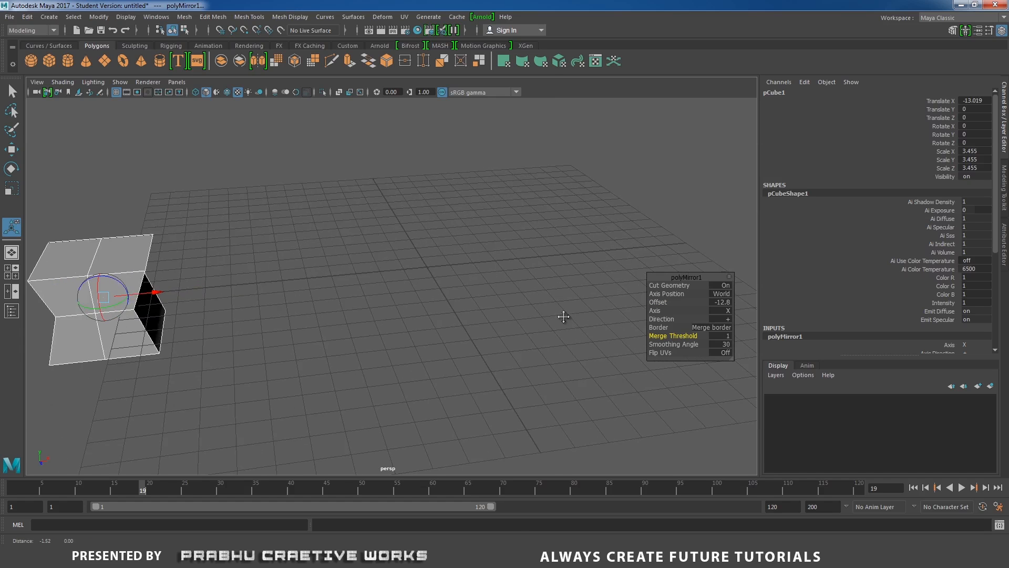
pyautogui.keyDown('alt'); pyautogui.moveTo(563, 316); pyautogui.dragTo(462, 310); pyautogui.keyUp('alt')
pyautogui.keyDown('alt'); pyautogui.moveTo(462, 311); pyautogui.dragTo(631, 389, button='right'); pyautogui.keyUp('alt')
pyautogui.keyDown('alt'); pyautogui.moveTo(517, 333); pyautogui.dragTo(572, 349, button='middle'); pyautogui.keyUp('alt')
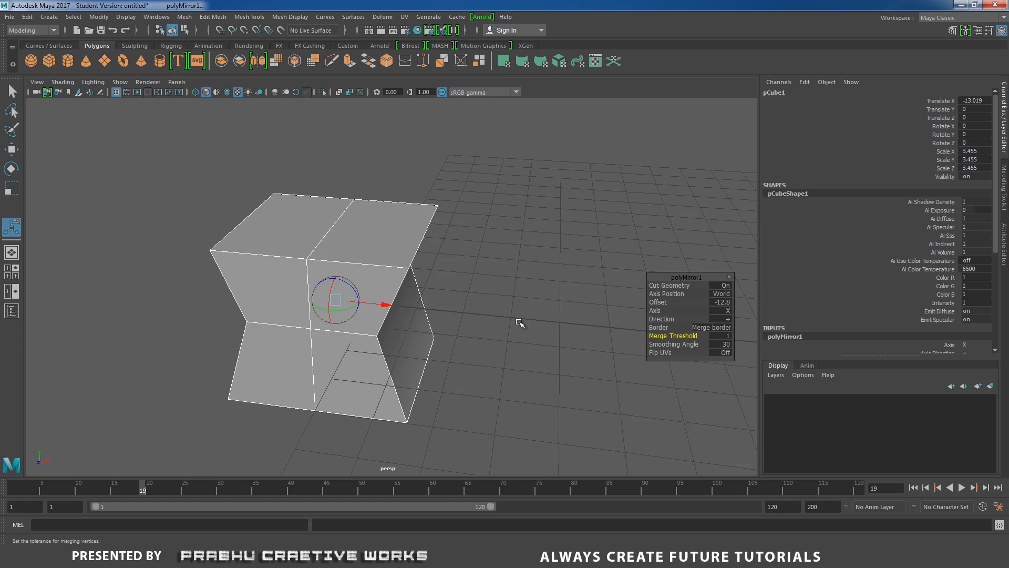
pyautogui.click(519, 321)
pyautogui.click(396, 280)
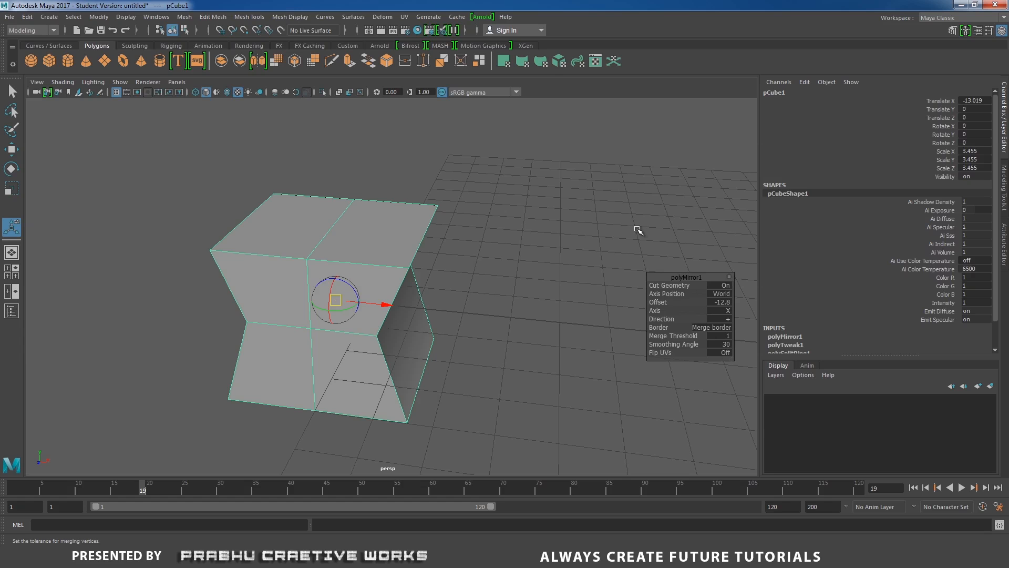
pyautogui.keyDown('alt'); pyautogui.moveTo(561, 265); pyautogui.dragTo(511, 266); pyautogui.keyUp('alt')
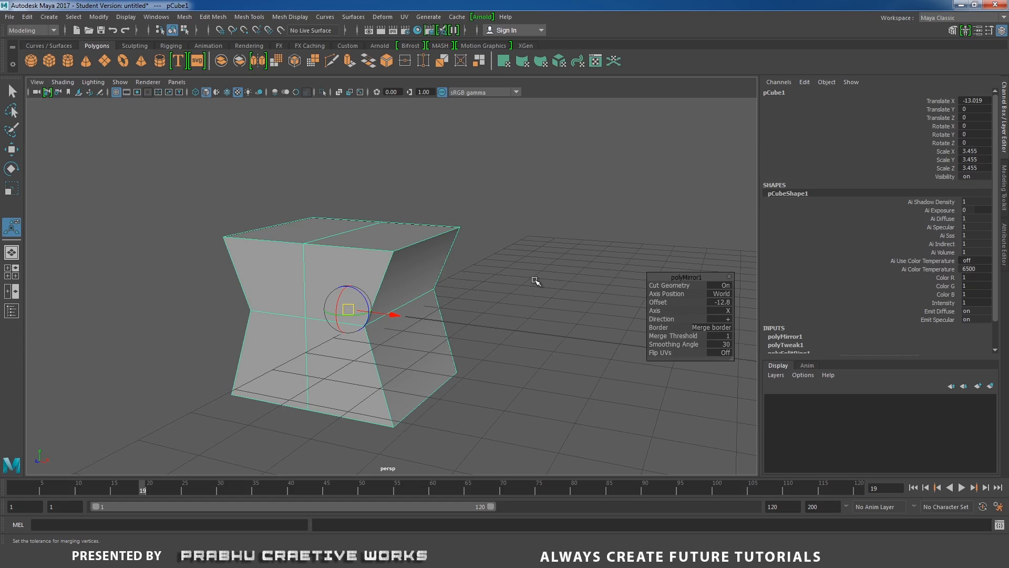
pyautogui.scroll(-6, 275, 216)
pyautogui.keyDown('alt'); pyautogui.moveTo(279, 223); pyautogui.dragTo(302, 268); pyautogui.keyUp('alt')
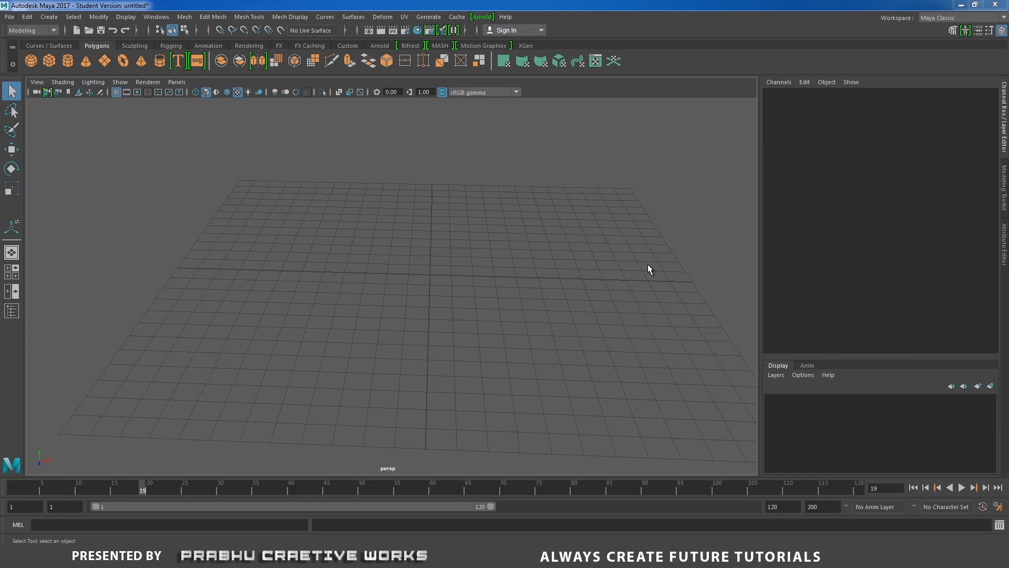
# Create a polygon cube at X about -6.8 and place a duplicate of it at X about -0.33.
pyautogui.click(214, 17)
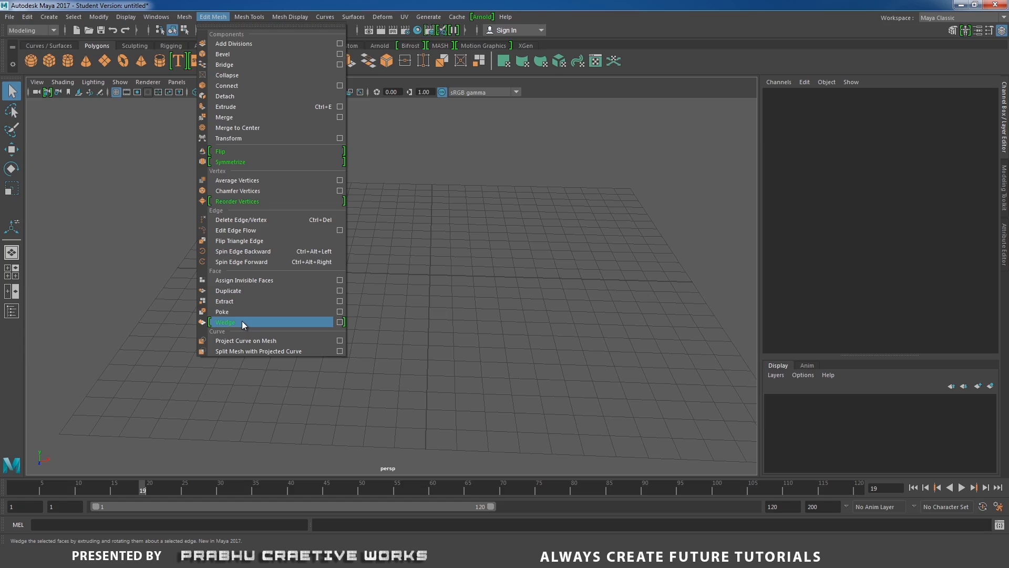
pyautogui.click(412, 273)
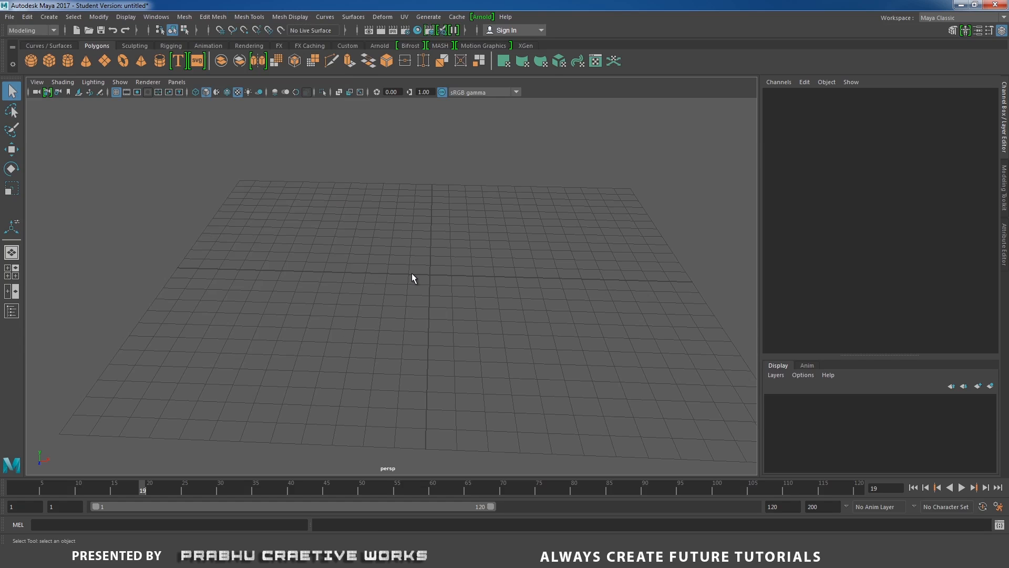
pyautogui.click(47, 63)
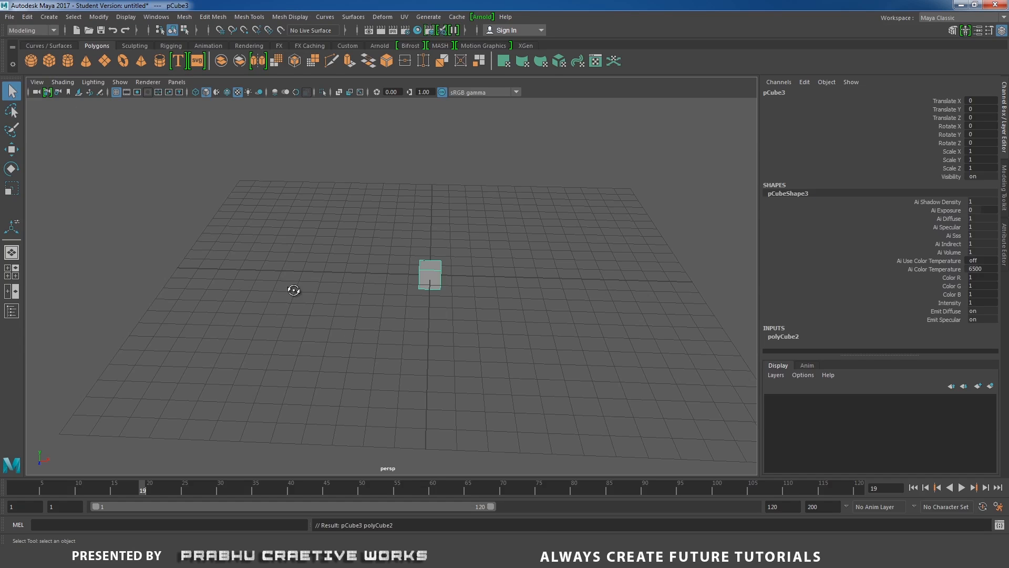
pyautogui.keyDown('alt'); pyautogui.moveTo(293, 288); pyautogui.dragTo(368, 333); pyautogui.keyUp('alt')
pyautogui.press('w')
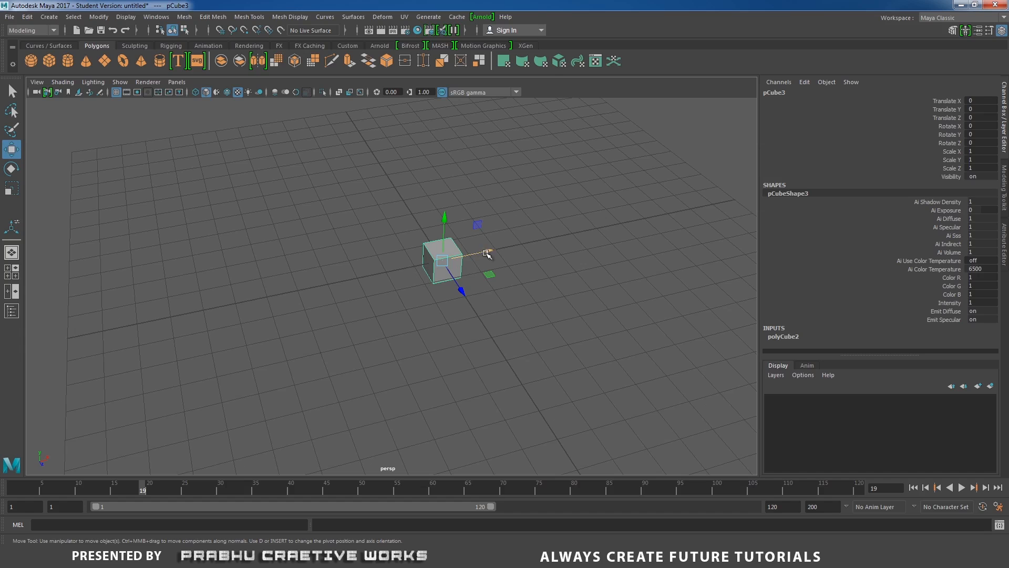
pyautogui.moveTo(487, 254); pyautogui.dragTo(281, 309)
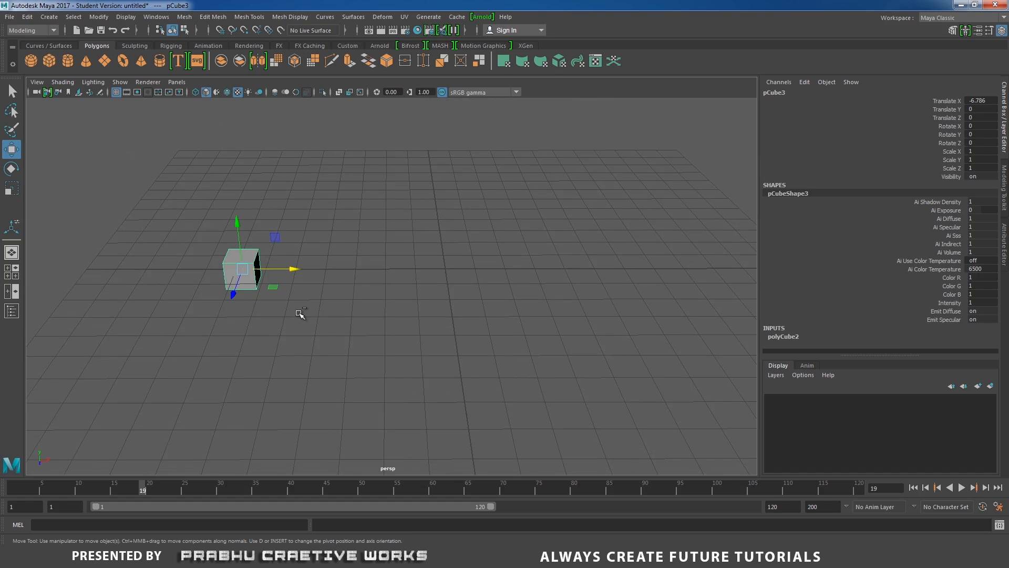
pyautogui.hotkey('ctrl', 'd')
pyautogui.moveTo(295, 270); pyautogui.dragTo(322, 306)
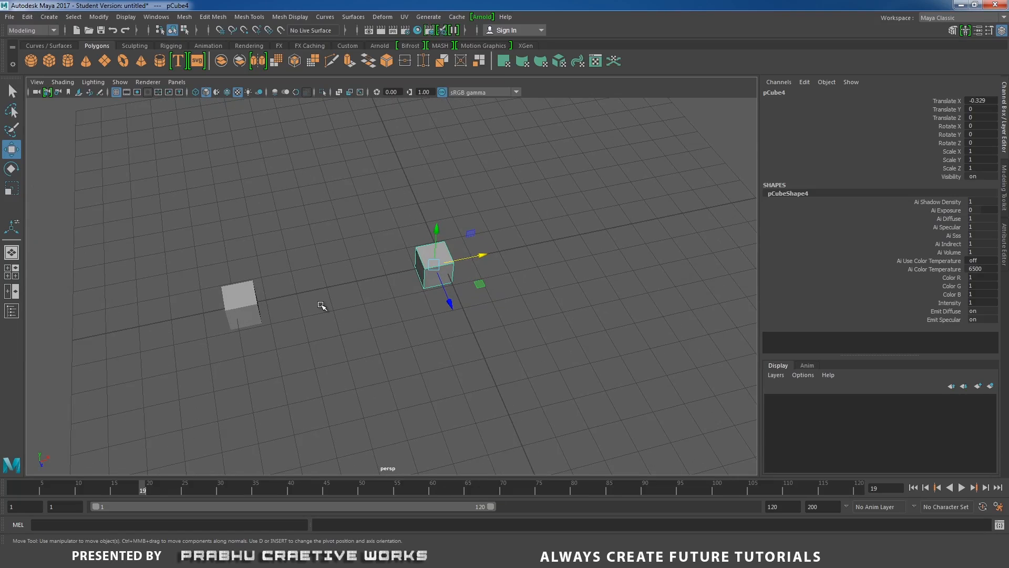
# Select both cubes and combine them into a single mesh.
pyautogui.click(249, 301)
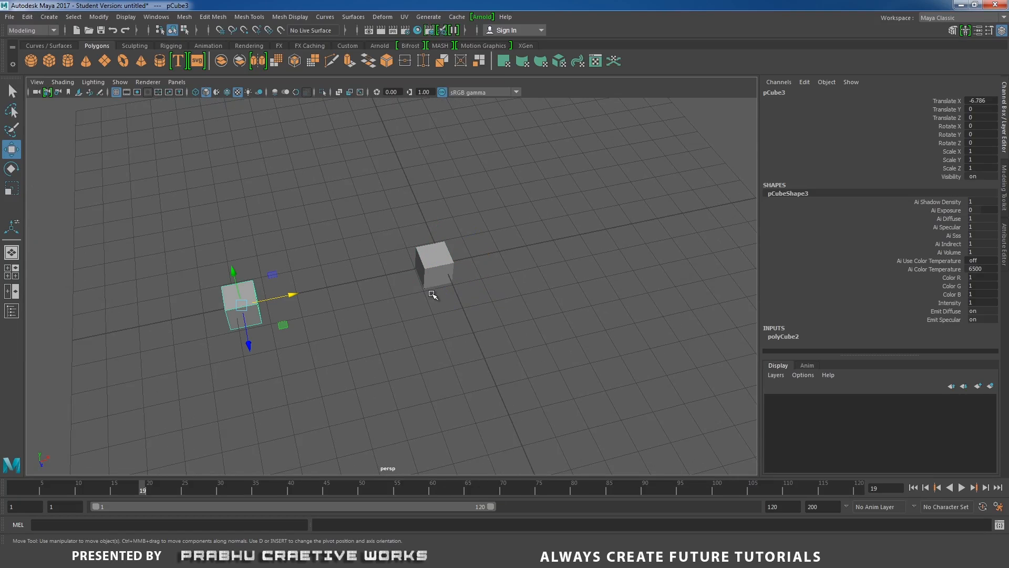
pyautogui.click(296, 330)
pyautogui.click(259, 317)
pyautogui.click(438, 277)
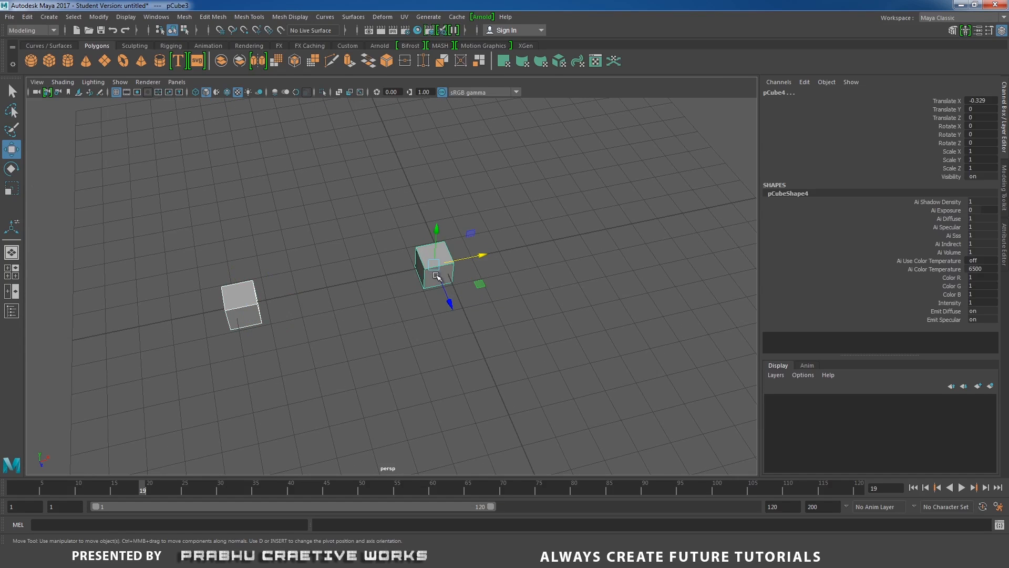
pyautogui.keyDown('shift'); pyautogui.moveTo(409, 287); pyautogui.dragTo(390, 477, button='right'); pyautogui.keyUp('shift')
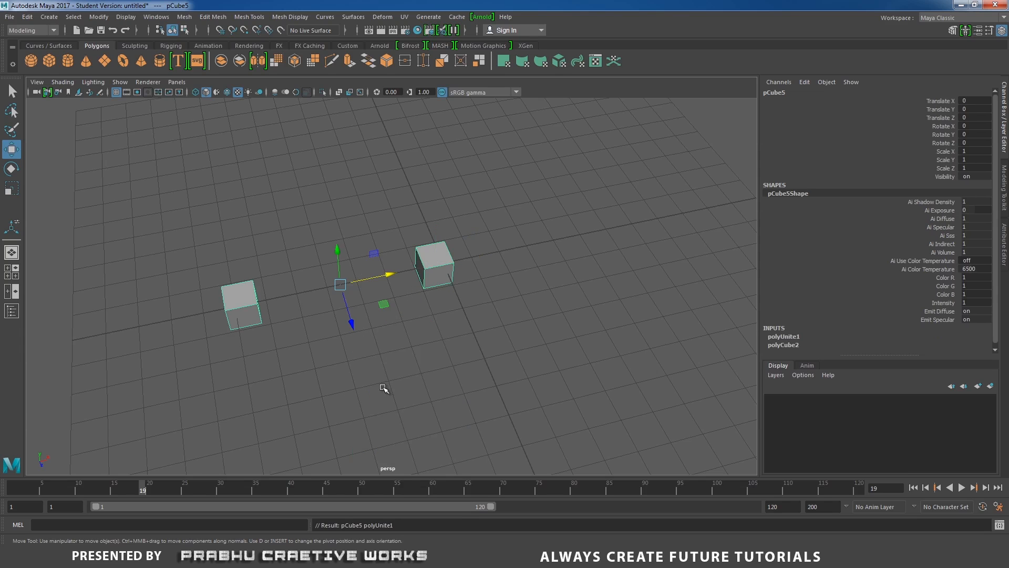
# Switch the combined mesh to component selection and select the top face of the cube farther from the origin.
pyautogui.keyDown('alt'); pyautogui.moveTo(384, 389); pyautogui.dragTo(260, 279); pyautogui.keyUp('alt')
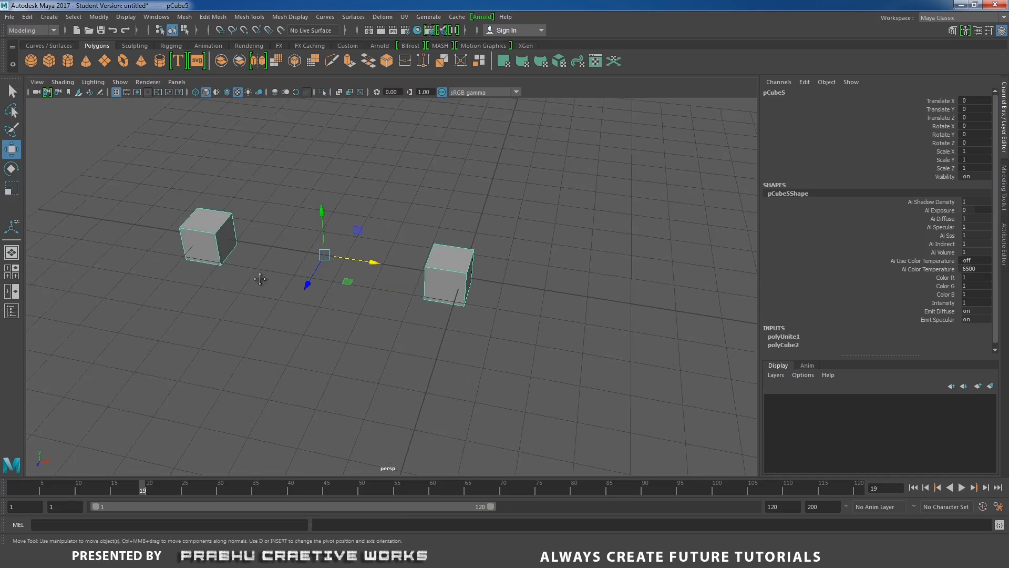
pyautogui.keyDown('alt'); pyautogui.moveTo(260, 278); pyautogui.dragTo(374, 383, button='middle'); pyautogui.keyUp('alt')
pyautogui.scroll(3, 374, 383)
pyautogui.moveTo(275, 305); pyautogui.dragTo(271, 285, button='right')
pyautogui.click(268, 303)
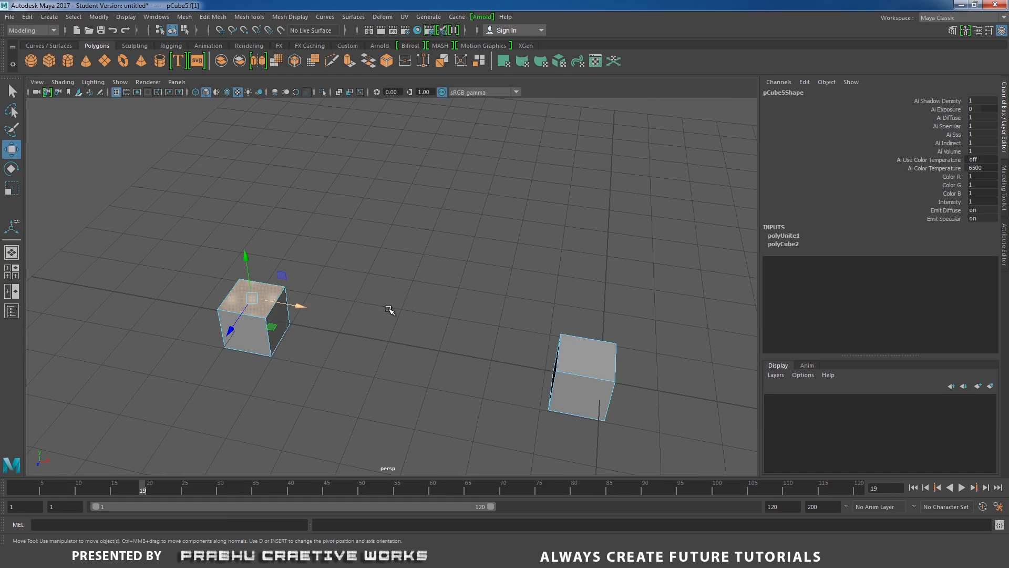
# Reselect the far cube's top face and add the other cube's top edge that faces it to the selection.
pyautogui.keyDown('shift'); pyautogui.moveTo(569, 321); pyautogui.dragTo(601, 271, button='right'); pyautogui.keyUp('shift')
pyautogui.keyDown('alt'); pyautogui.moveTo(324, 324); pyautogui.dragTo(362, 325); pyautogui.keyUp('alt')
pyautogui.click(381, 290)
pyautogui.moveTo(264, 337); pyautogui.dragTo(306, 271, button='right')
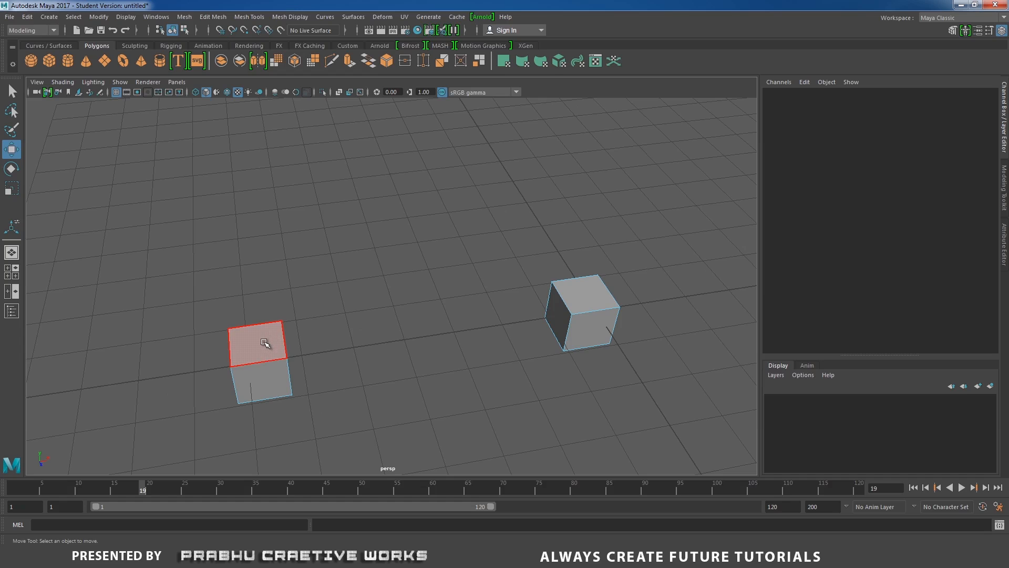
pyautogui.click(265, 343)
pyautogui.keyDown('alt'); pyautogui.moveTo(477, 342); pyautogui.dragTo(556, 272); pyautogui.keyUp('alt')
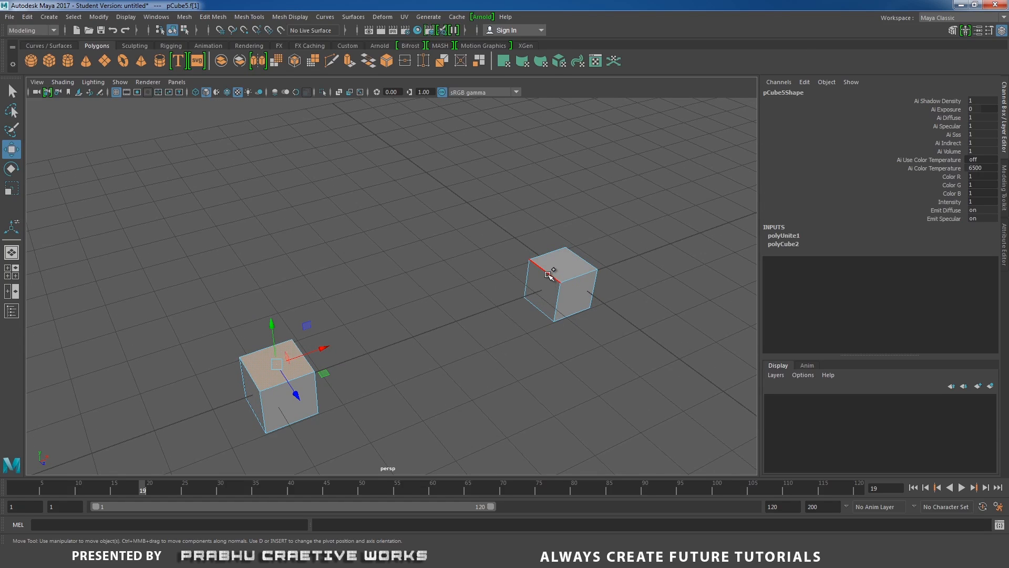
pyautogui.keyDown('shift'); pyautogui.click(548, 274); pyautogui.keyUp('shift')
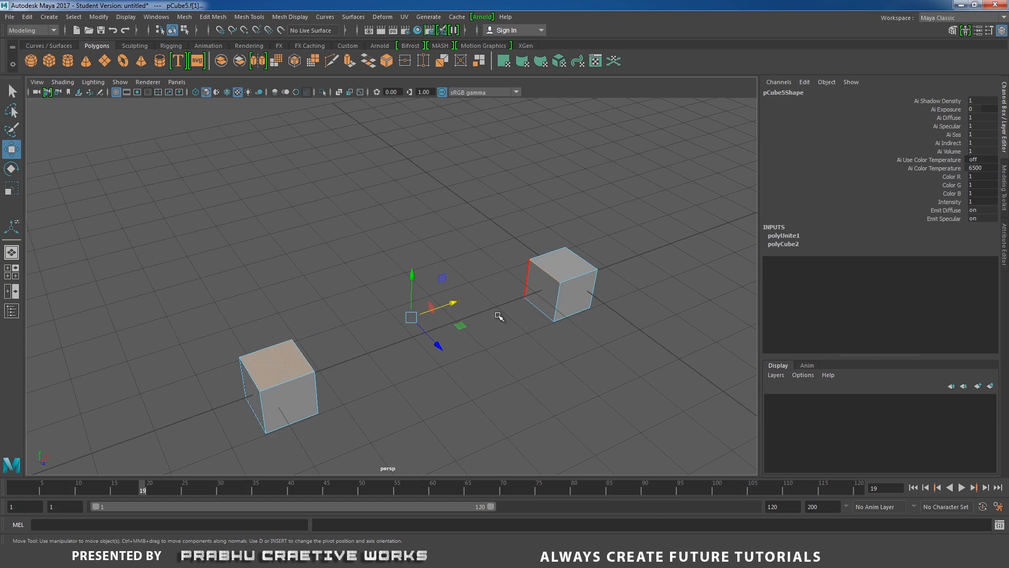
pyautogui.keyDown('alt'); pyautogui.moveTo(462, 322); pyautogui.dragTo(407, 321); pyautogui.keyUp('alt')
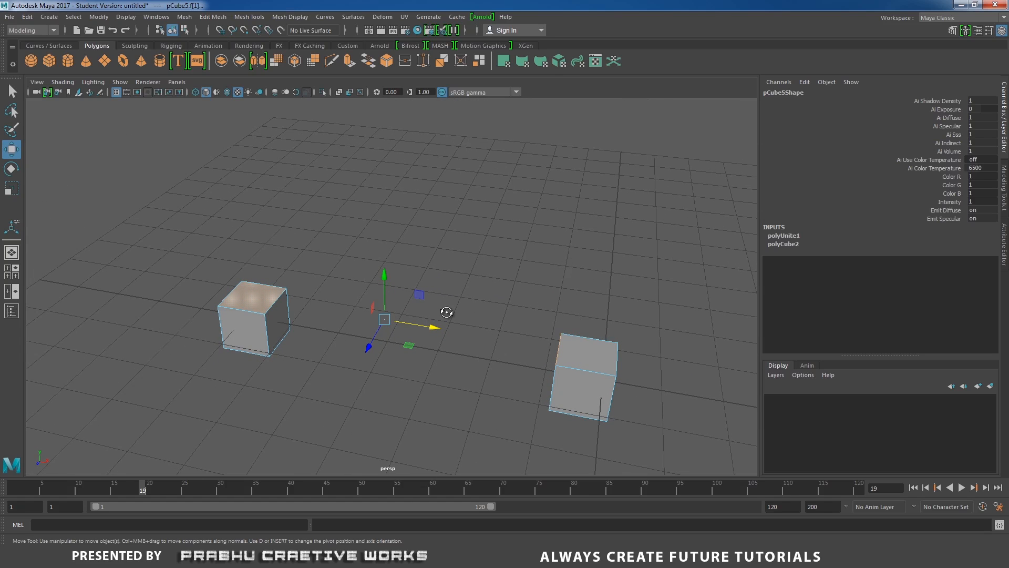
pyautogui.keyDown('alt'); pyautogui.moveTo(447, 313); pyautogui.dragTo(482, 307); pyautogui.keyUp('alt')
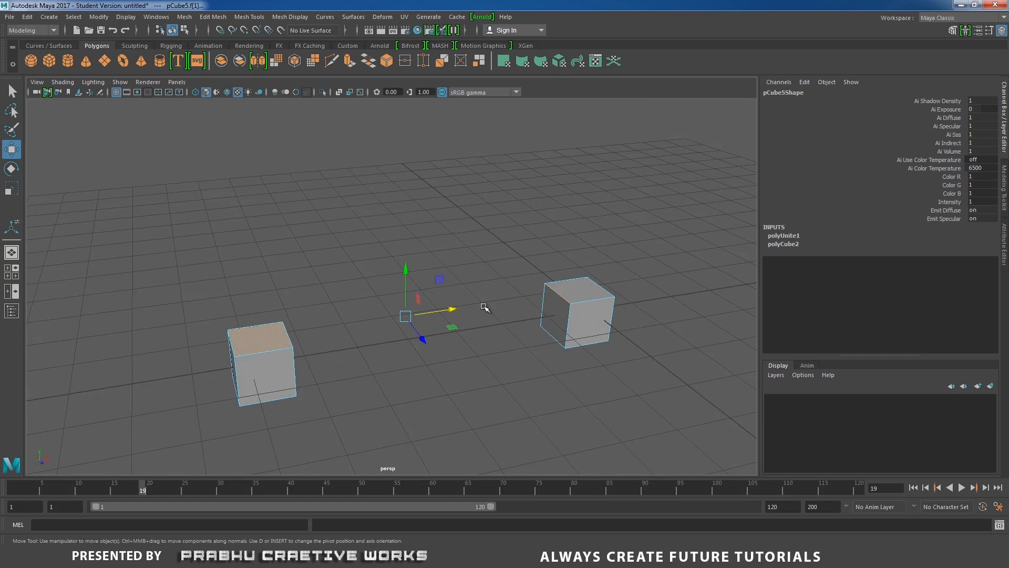
# Wedge the selected face around the selected edge with a 90-degree angle and 4 divisions.
pyautogui.click(215, 17)
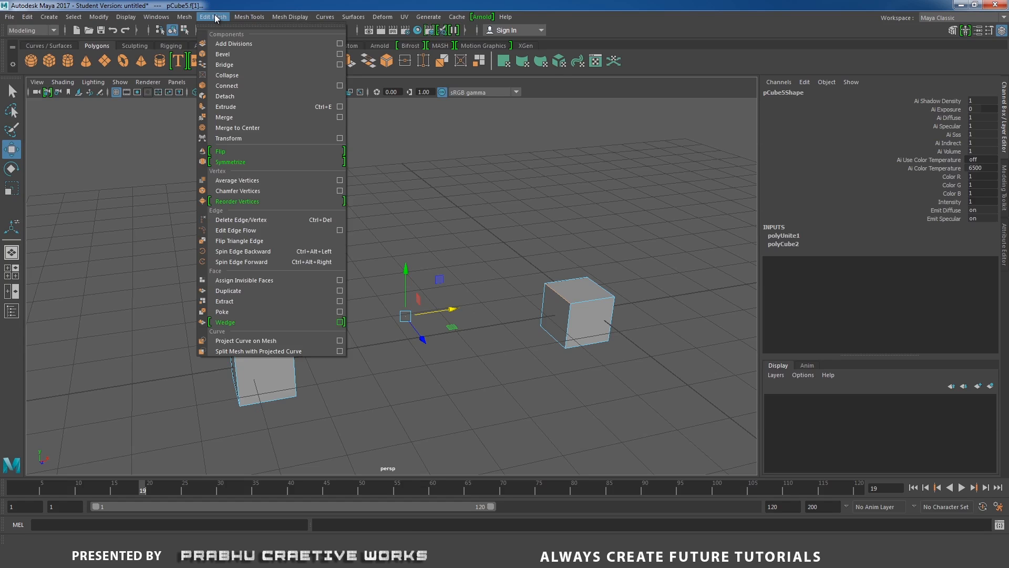
pyautogui.click(235, 323)
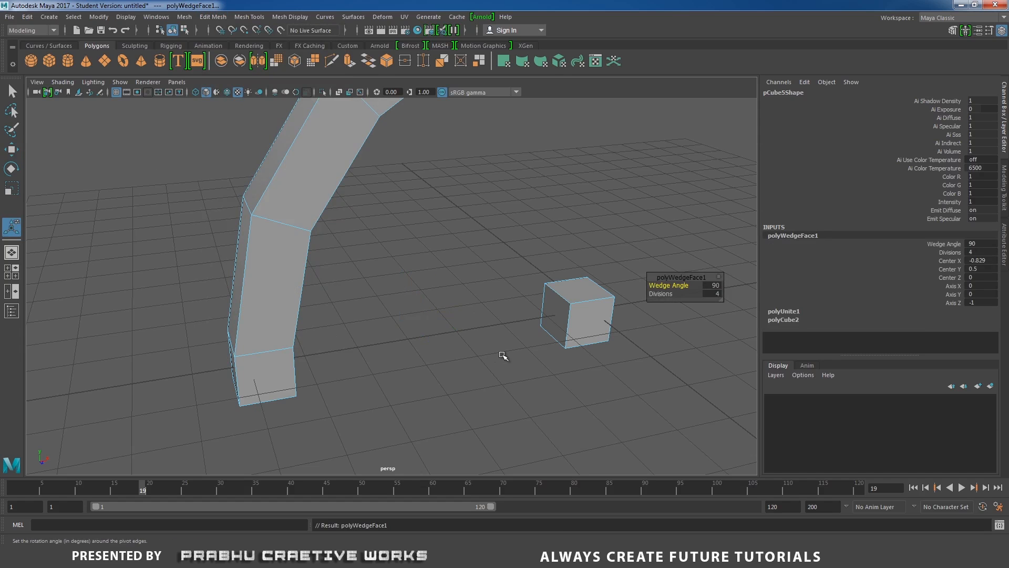
pyautogui.keyDown('alt'); pyautogui.moveTo(503, 356); pyautogui.dragTo(281, 301, button='right'); pyautogui.keyUp('alt')
pyautogui.keyDown('alt'); pyautogui.moveTo(281, 301); pyautogui.dragTo(261, 300); pyautogui.keyUp('alt')
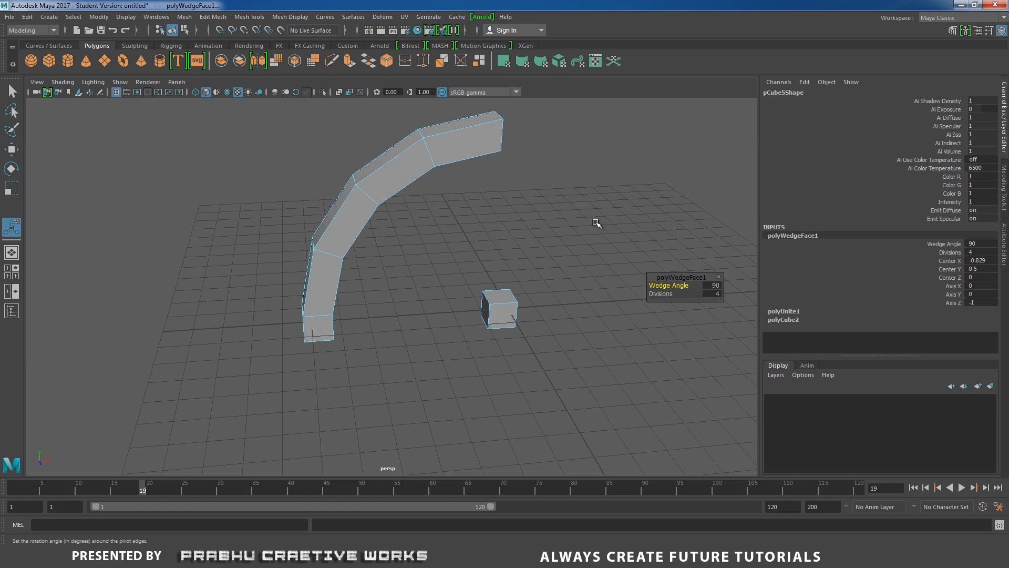
pyautogui.moveTo(665, 294); pyautogui.dragTo(721, 273)
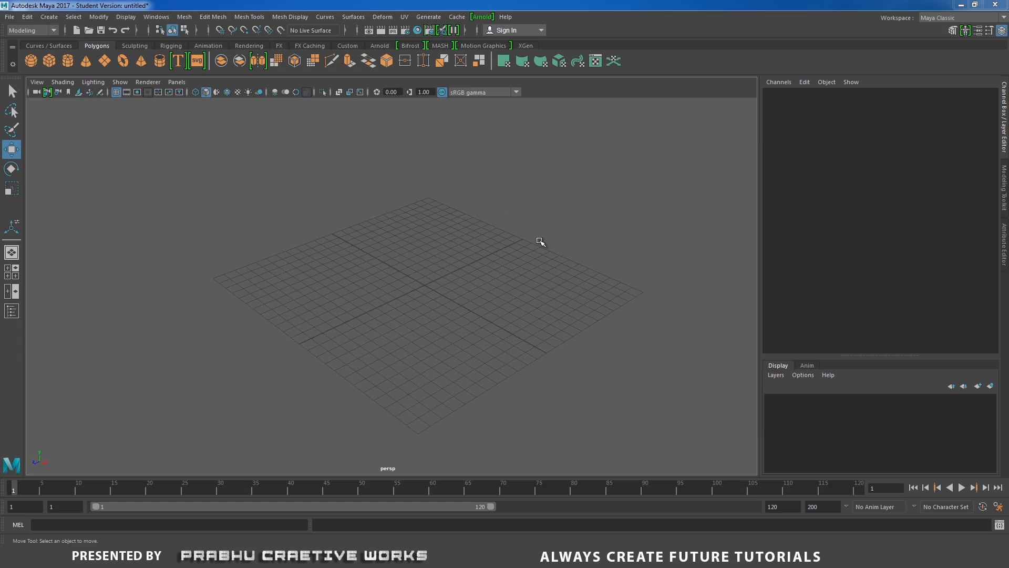
# Detach the Match Transformations commands into a floating window and move it over the Channel Box.
pyautogui.click(99, 17)
pyautogui.moveTo(120, 78)
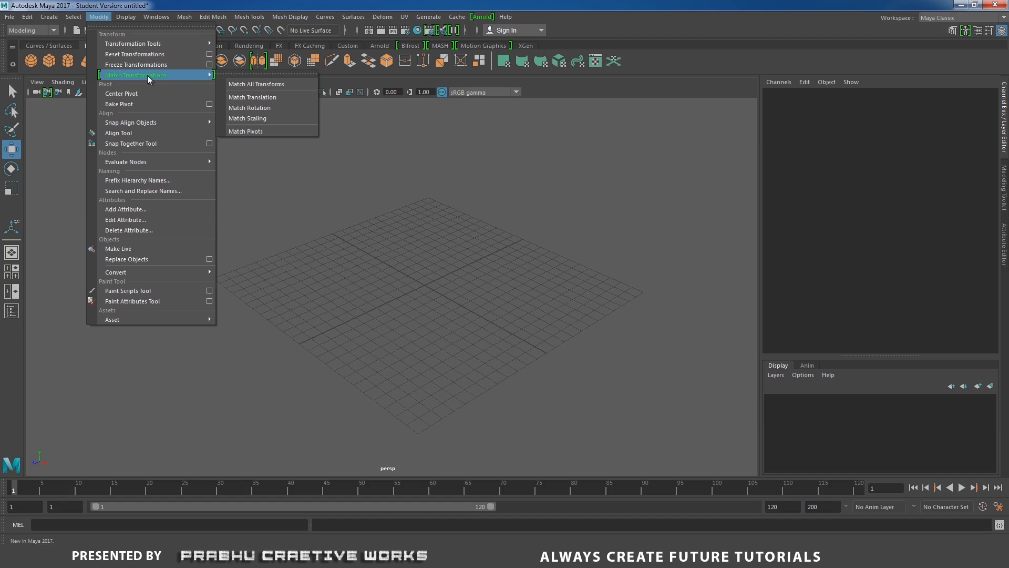
pyautogui.click(246, 72)
pyautogui.moveTo(279, 75); pyautogui.dragTo(829, 123)
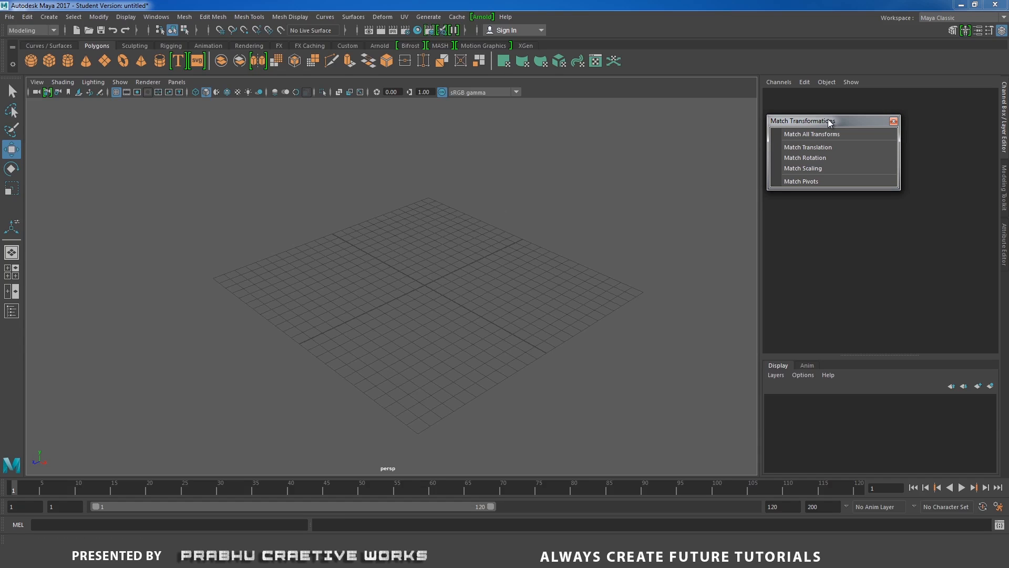
# Create a polygon cube at the origin, scale it uniformly to about 11.25, and thin it to about 0.99 along X.
pyautogui.keyDown('alt'); pyautogui.moveTo(507, 255); pyautogui.dragTo(512, 271); pyautogui.keyUp('alt')
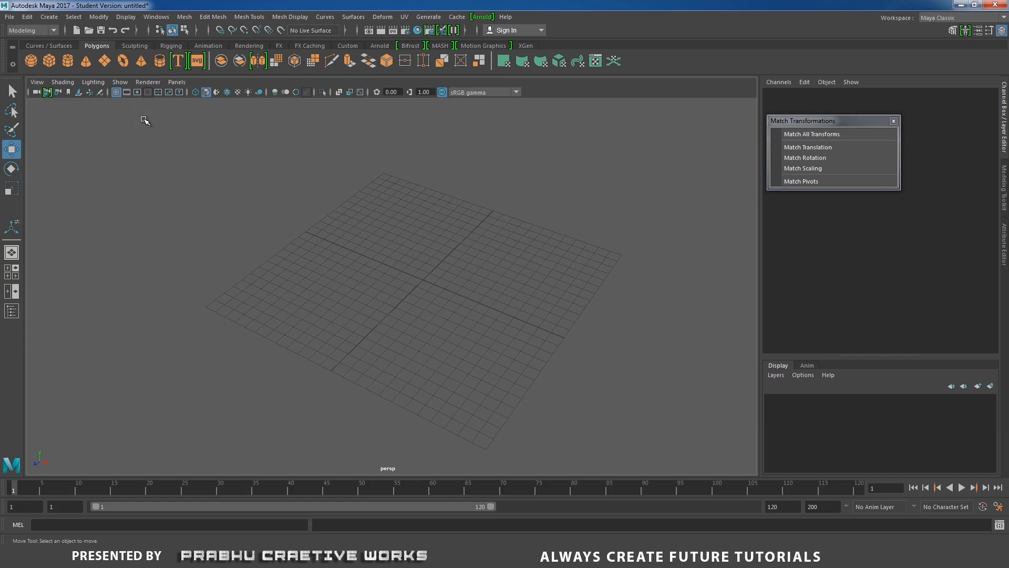
pyautogui.click(48, 61)
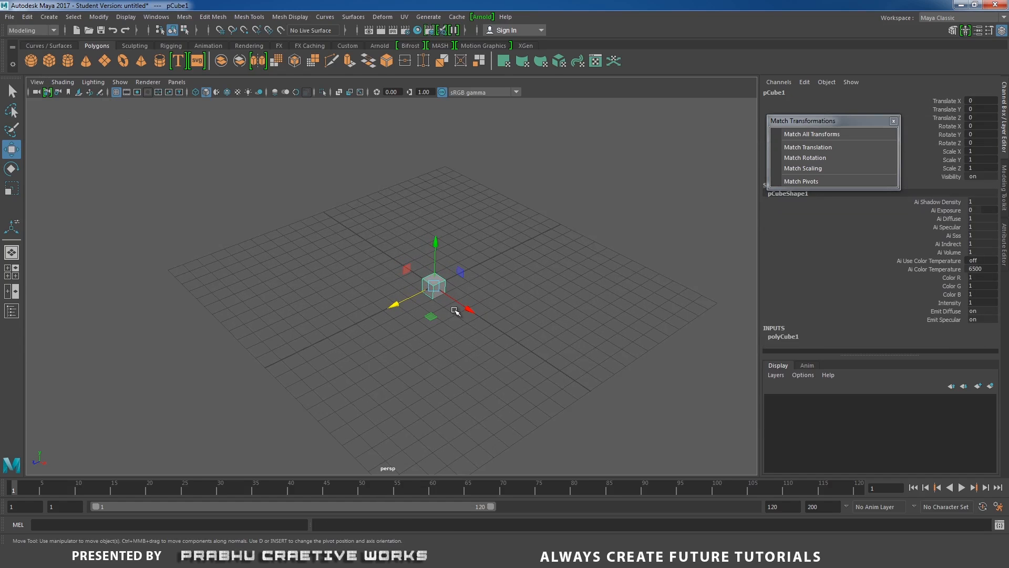
pyautogui.press('r')
pyautogui.moveTo(434, 286); pyautogui.dragTo(589, 171)
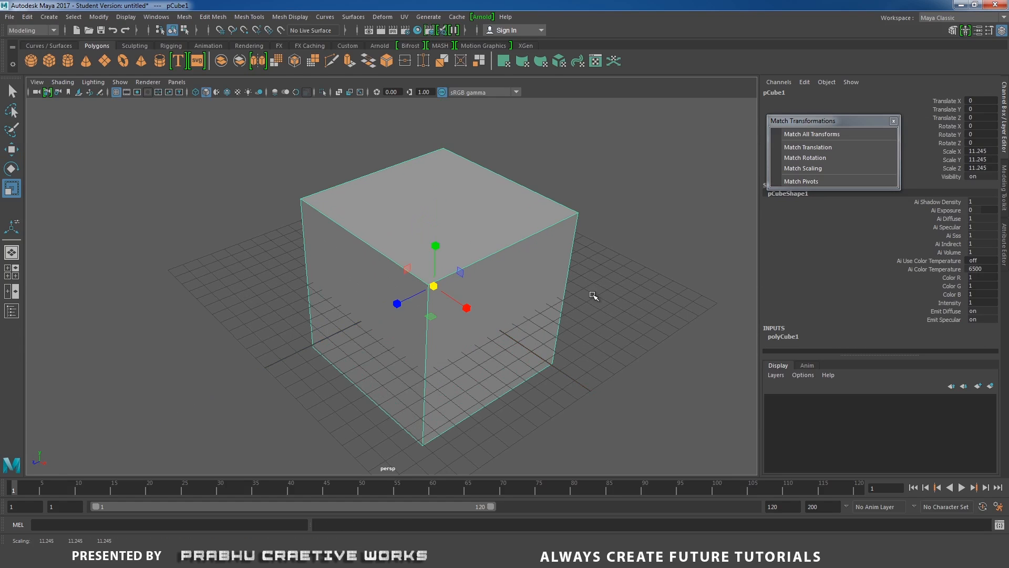
pyautogui.keyDown('alt'); pyautogui.moveTo(591, 294); pyautogui.dragTo(532, 308); pyautogui.keyUp('alt')
pyautogui.moveTo(473, 284); pyautogui.dragTo(426, 305)
# Rotate the thin slab about its X axis and set Rotate X to 45.
pyautogui.press('e')
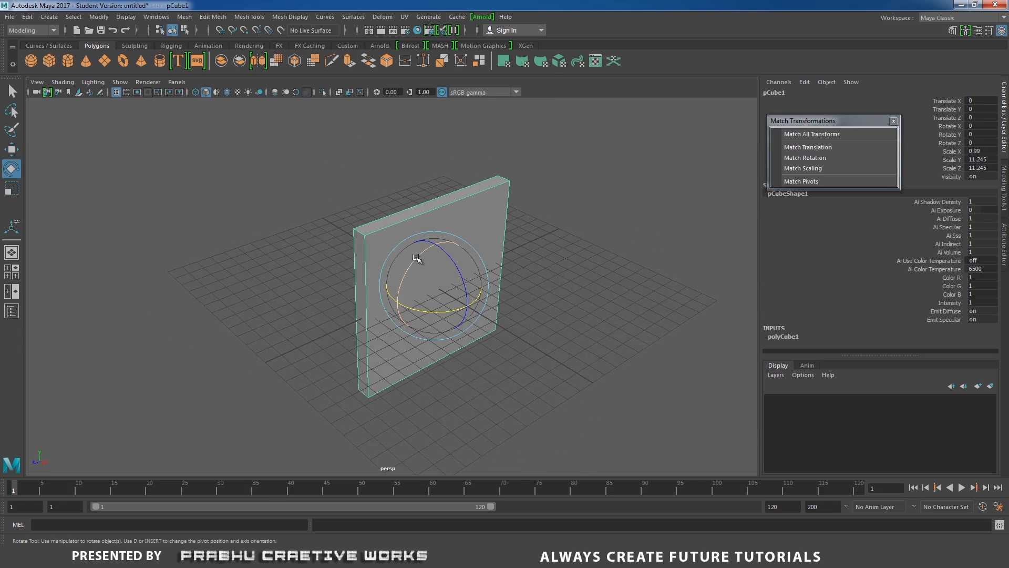
pyautogui.moveTo(419, 259); pyautogui.dragTo(485, 295)
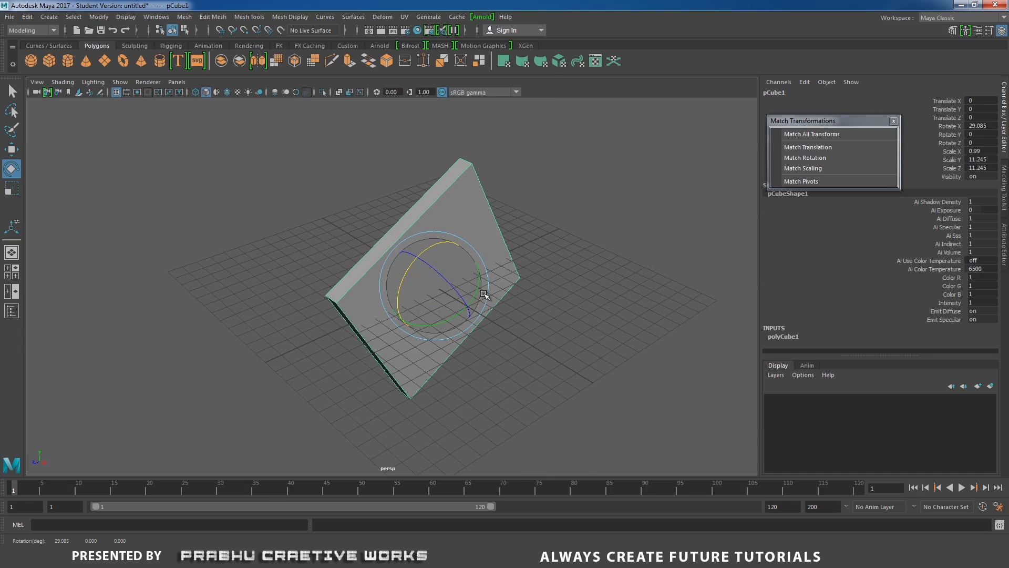
pyautogui.click(988, 126)
pyautogui.click(980, 126)
pyautogui.write('45')
pyautogui.press('Return')
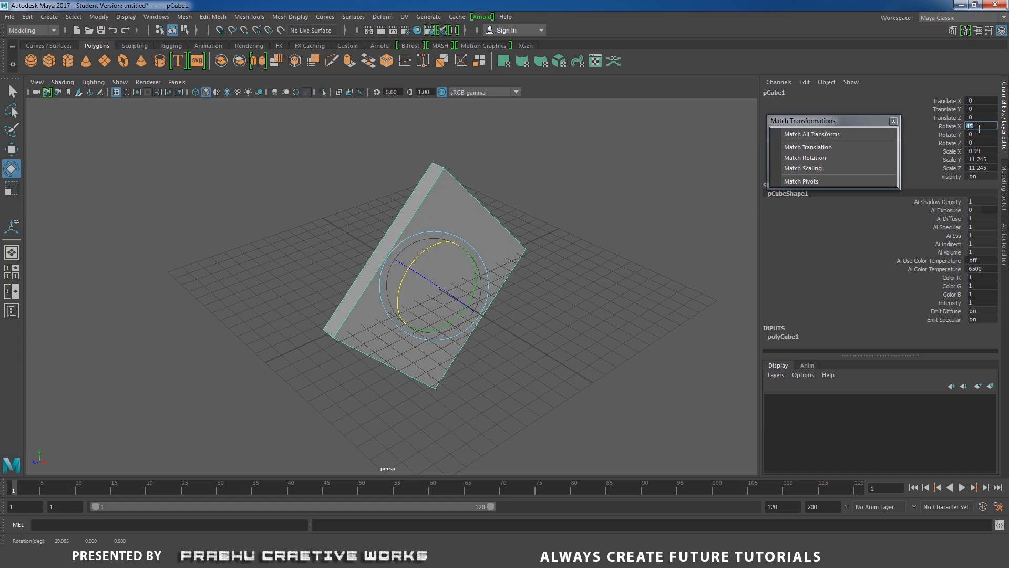
# Create a second polygon cube, scale it uniformly to about 3.46, and move it about 27.7 units along Z.
pyautogui.scroll(-3, 364, 349)
pyautogui.press('w')
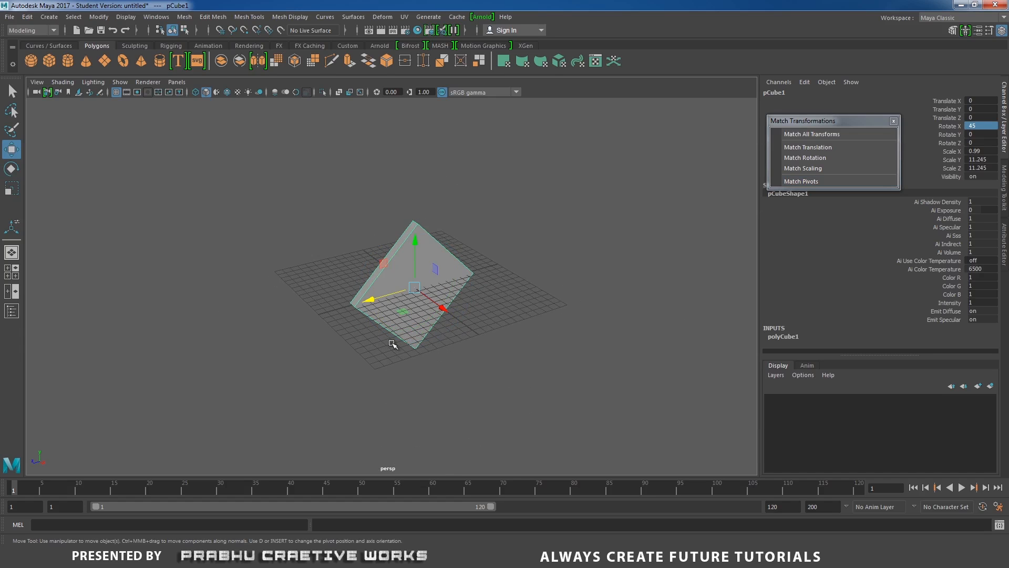
pyautogui.click(49, 60)
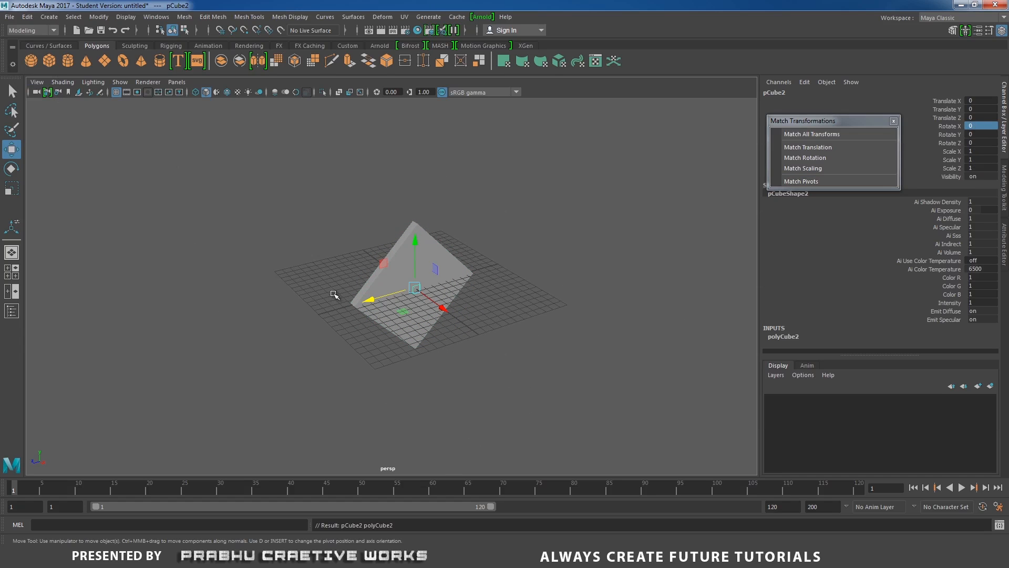
pyautogui.moveTo(371, 303); pyautogui.dragTo(270, 371)
pyautogui.press('r')
pyautogui.press('w')
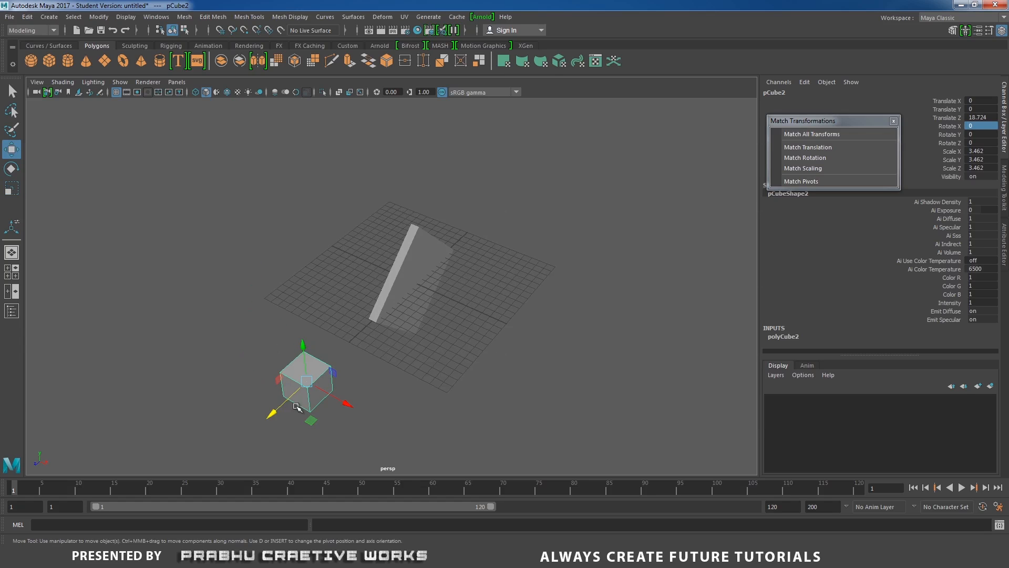
pyautogui.moveTo(272, 416); pyautogui.dragTo(210, 474)
pyautogui.keyDown('alt'); pyautogui.moveTo(566, 215); pyautogui.dragTo(588, 210, button='middle'); pyautogui.keyUp('alt')
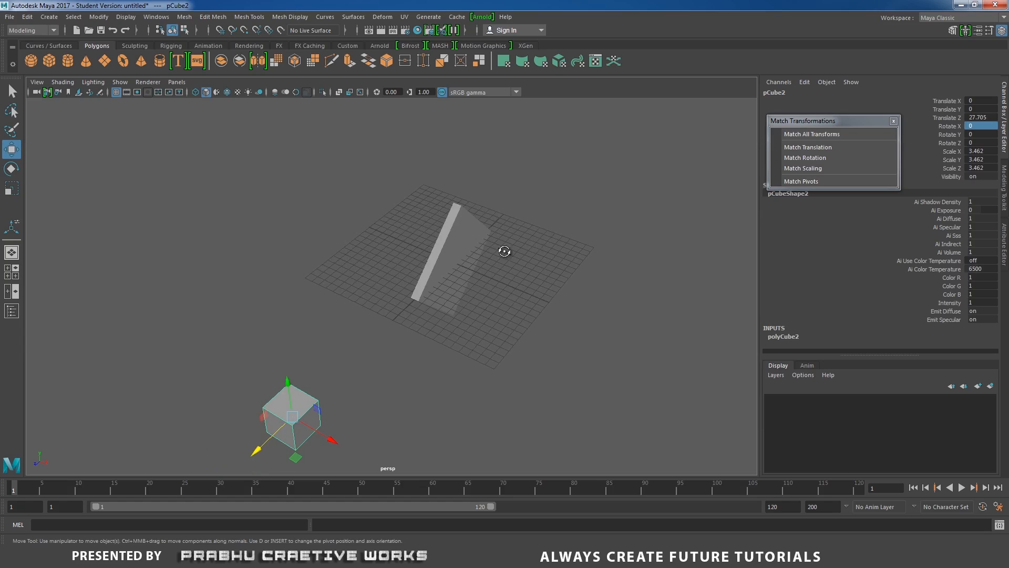
# Select the small cube and add the tilted slab as the last selection, then match the cube's translation to the slab.
pyautogui.keyDown('alt'); pyautogui.moveTo(505, 252); pyautogui.dragTo(432, 287); pyautogui.keyUp('alt')
pyautogui.click(363, 347)
pyautogui.keyDown('alt'); pyautogui.moveTo(331, 351); pyautogui.dragTo(349, 349); pyautogui.keyUp('alt')
pyautogui.click(244, 366)
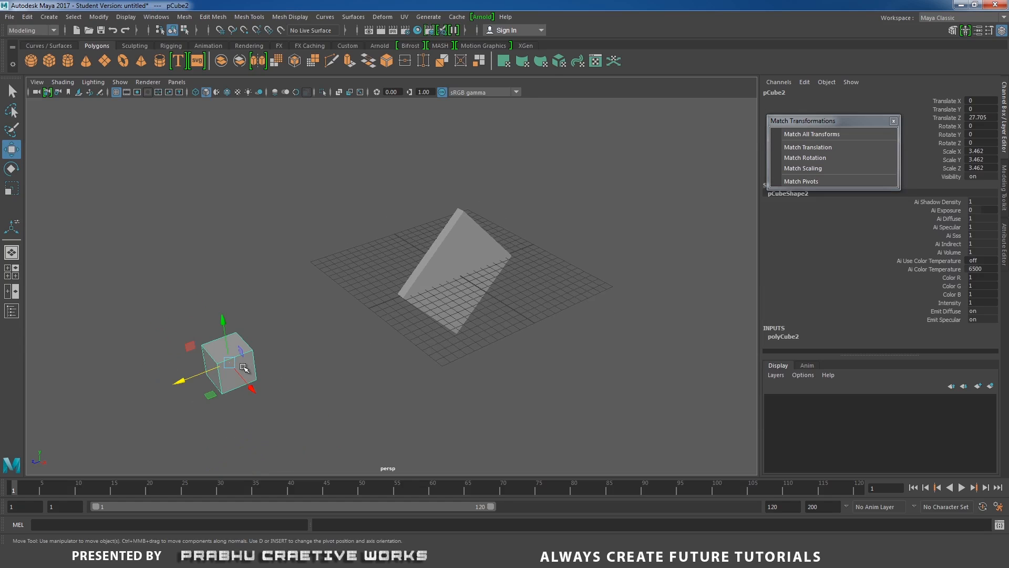
pyautogui.click(467, 312)
pyautogui.click(362, 367)
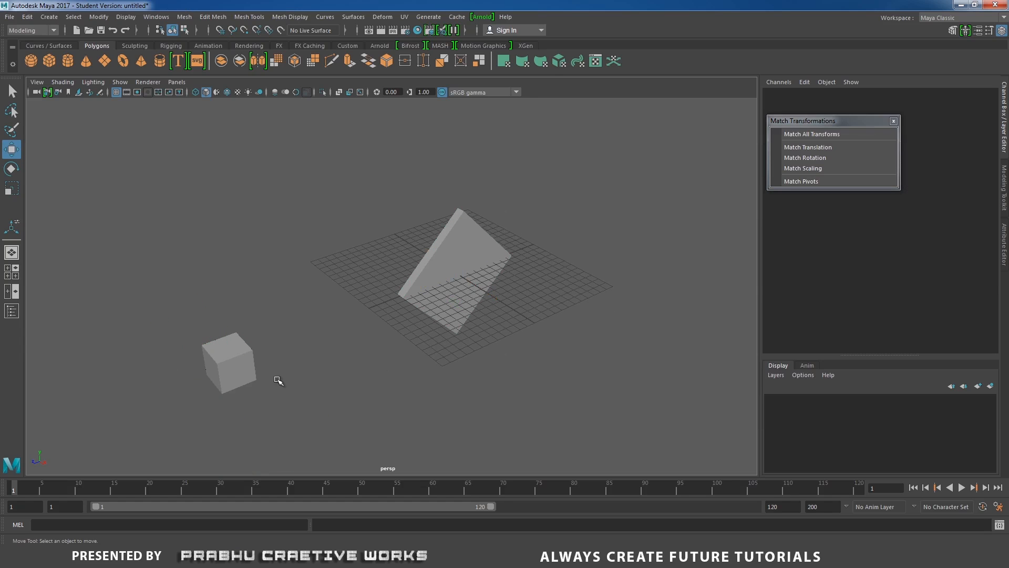
pyautogui.click(242, 374)
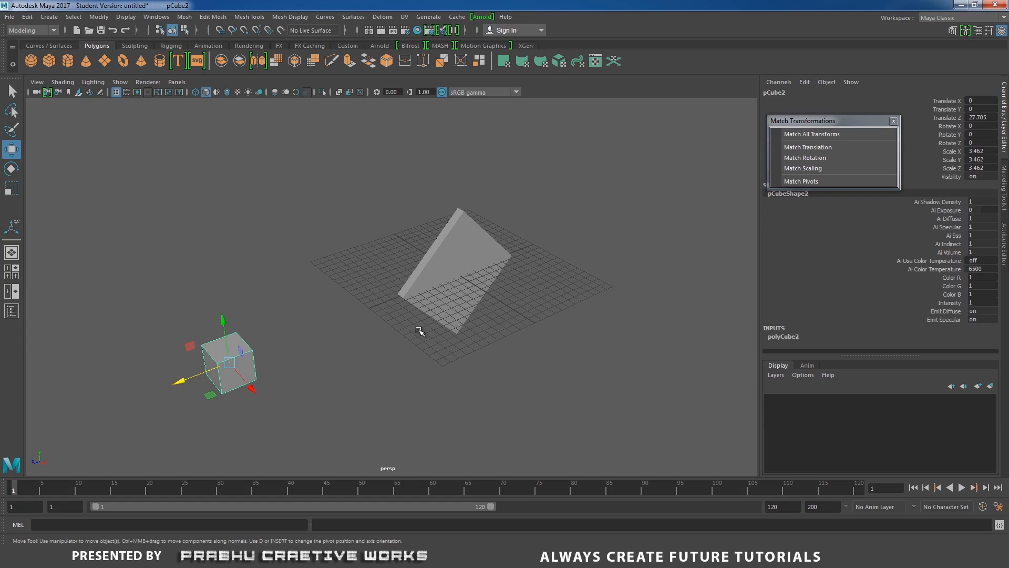
pyautogui.keyDown('shift'); pyautogui.click(436, 314); pyautogui.keyUp('shift')
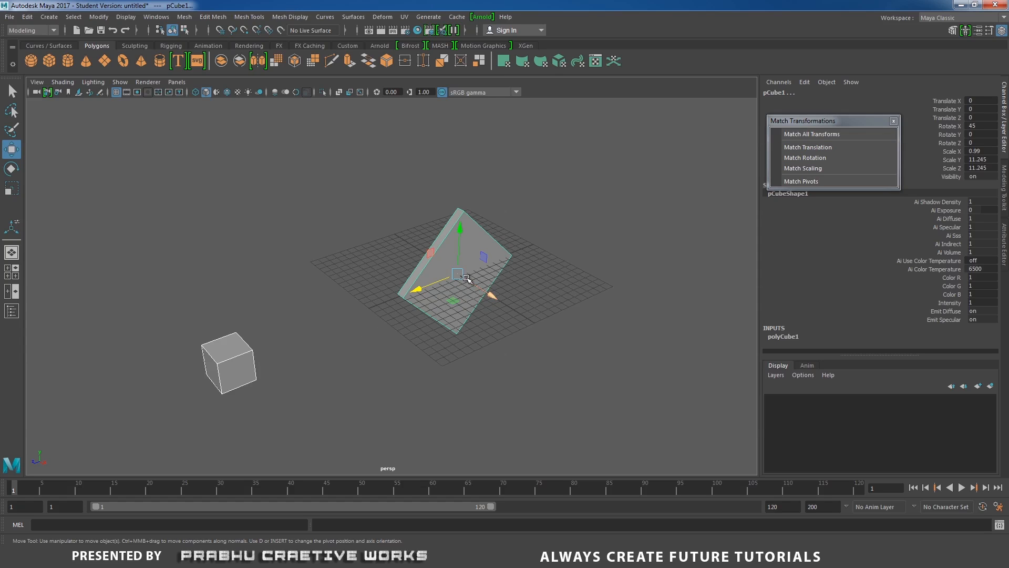
pyautogui.click(824, 149)
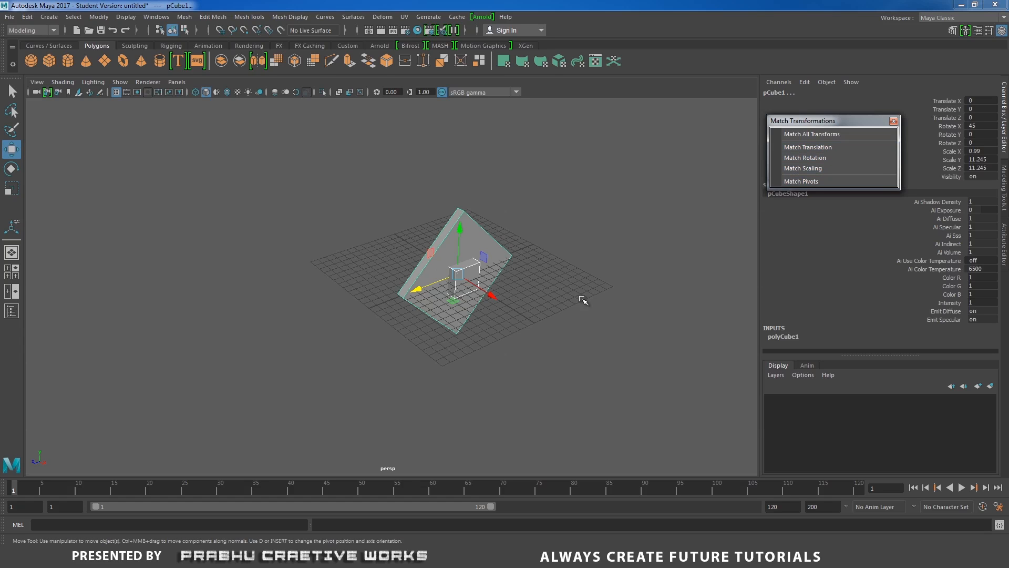
pyautogui.scroll(3, 513, 313)
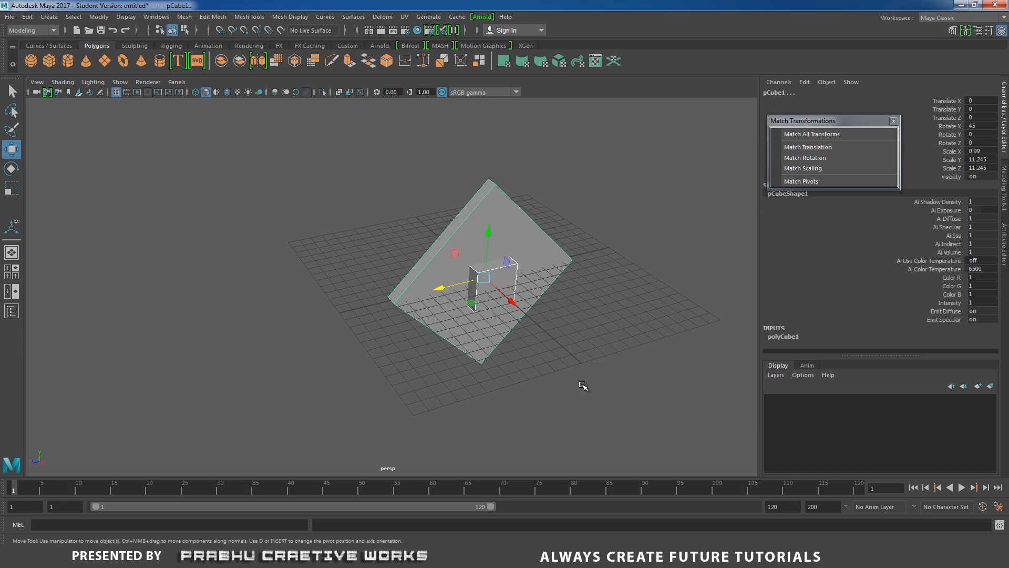
# Undo the translation match on the small cube and clear the selection.
pyautogui.hotkey('ctrl', 'z')
pyautogui.hotkey('ctrl', 'z')
pyautogui.keyDown('alt'); pyautogui.moveTo(582, 385); pyautogui.dragTo(426, 404, button='right'); pyautogui.keyUp('alt')
pyautogui.click(427, 404)
# Match the small cube's rotation to the tilted slab, then select the cube alone to check its rotation.
pyautogui.moveTo(170, 317); pyautogui.dragTo(234, 375)
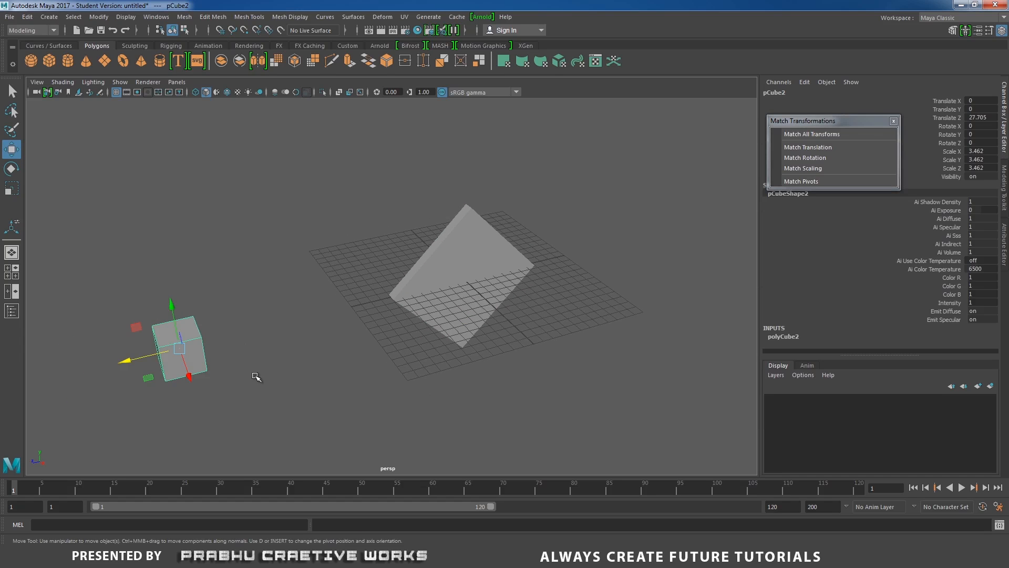
pyautogui.keyDown('shift'); pyautogui.click(463, 276); pyautogui.keyUp('shift')
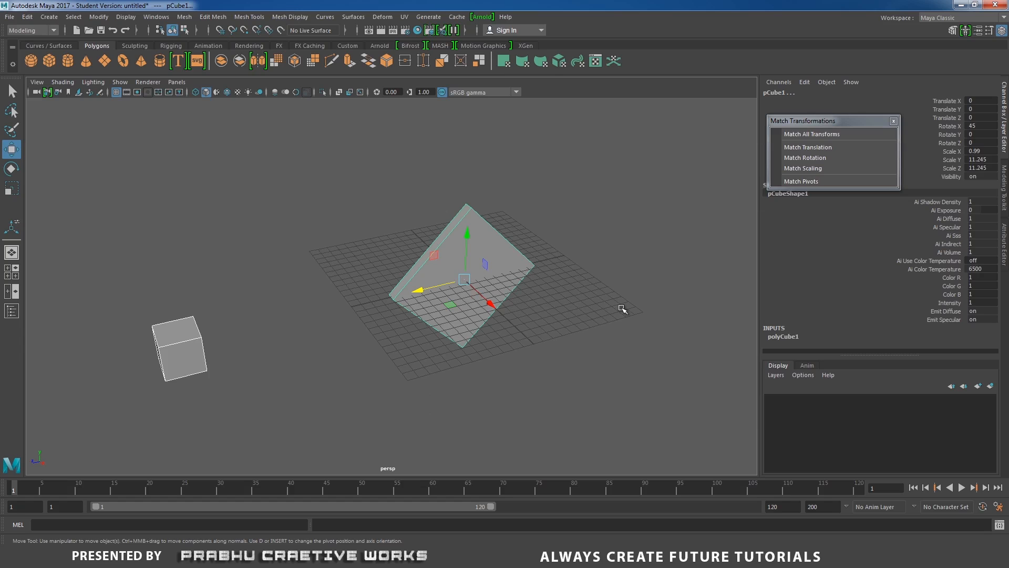
pyautogui.click(795, 163)
pyautogui.keyDown('alt'); pyautogui.moveTo(500, 254); pyautogui.dragTo(524, 253); pyautogui.keyUp('alt')
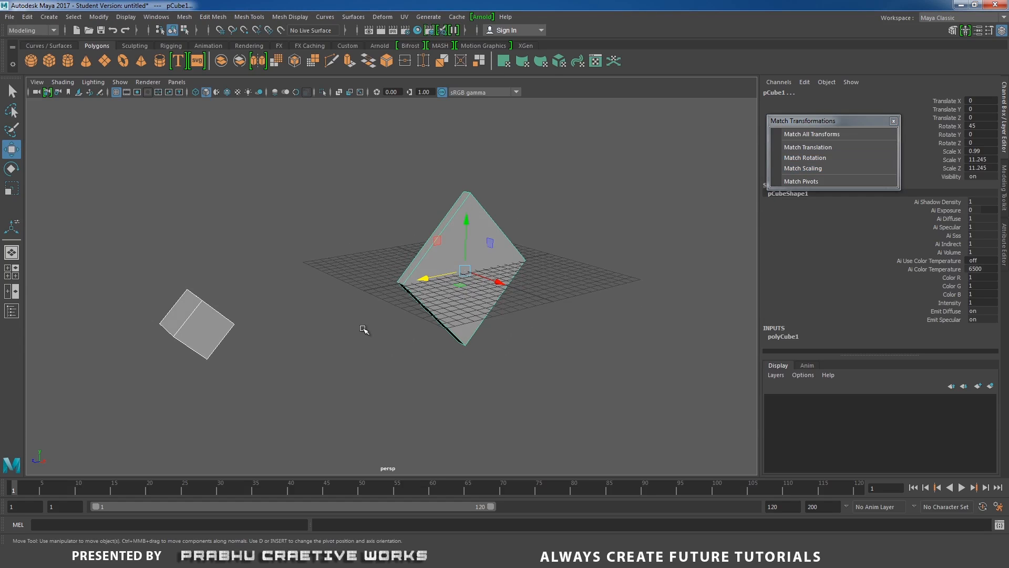
pyautogui.click(313, 324)
pyautogui.click(225, 318)
pyautogui.click(419, 292)
pyautogui.keyDown('alt'); pyautogui.moveTo(419, 292); pyautogui.dragTo(359, 309); pyautogui.keyUp('alt')
pyautogui.click(199, 325)
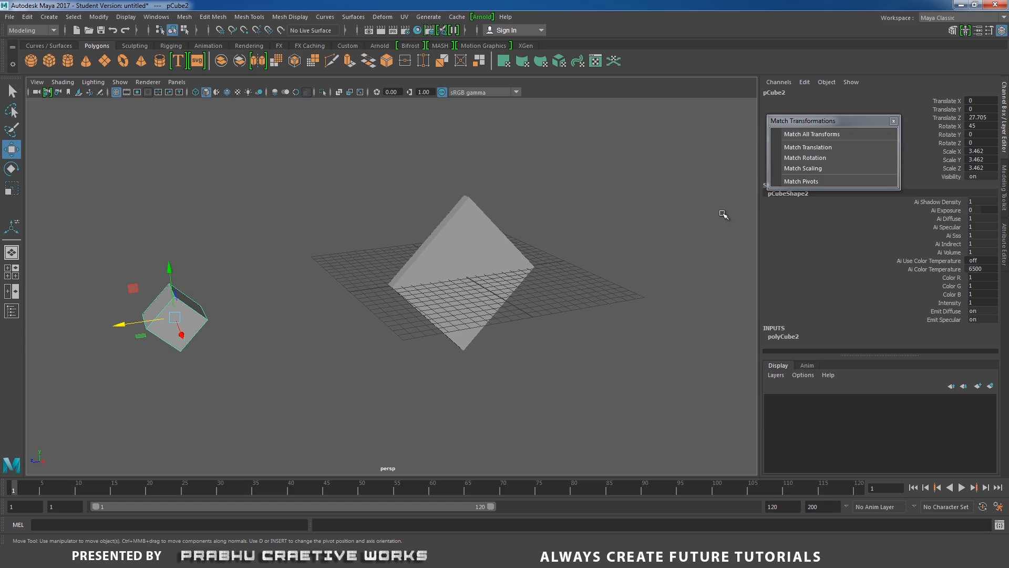
pyautogui.click(447, 330)
# Undo the selection changes and the rotation match on the small cube.
pyautogui.hotkey('ctrl', 'z')
pyautogui.hotkey('ctrl', 'z')
pyautogui.hotkey('ctrl', 'z')
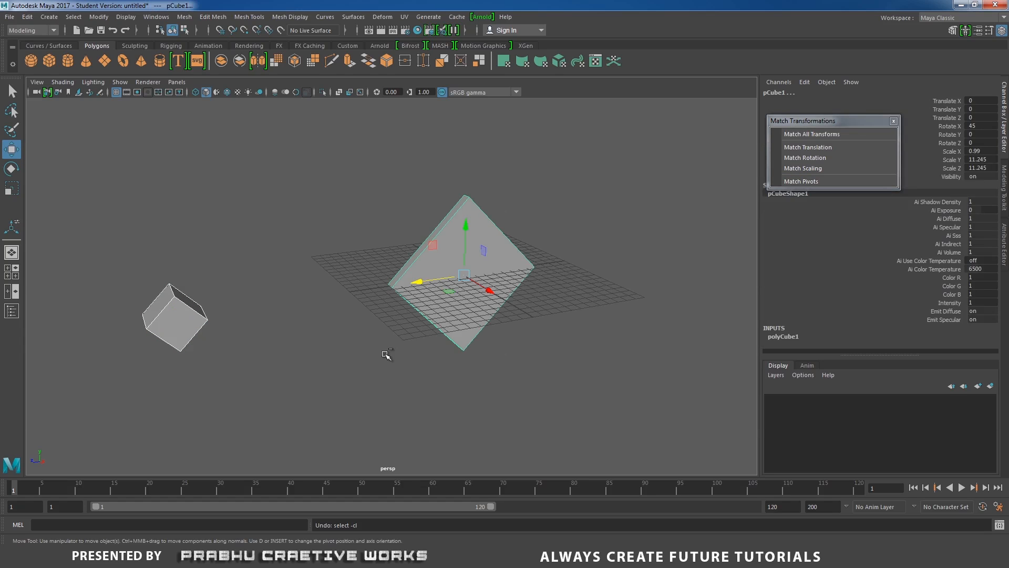
pyautogui.hotkey('ctrl', 'z')
# Match the small cube's scale to the tilted slab, then undo the scale match.
pyautogui.click(361, 357)
pyautogui.click(174, 329)
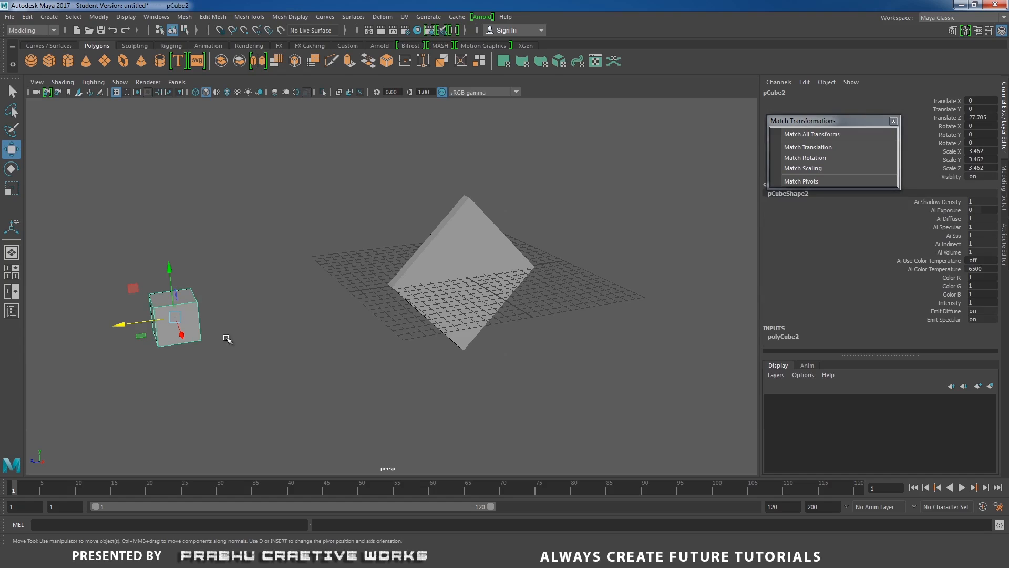
pyautogui.keyDown('shift'); pyautogui.click(461, 288); pyautogui.keyUp('shift')
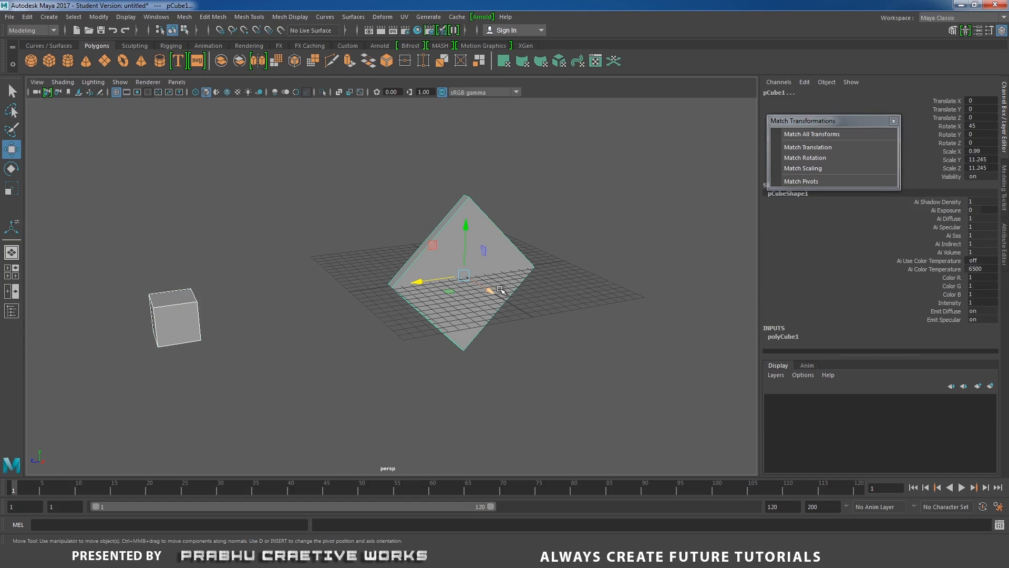
pyautogui.click(798, 169)
pyautogui.keyDown('alt'); pyautogui.moveTo(457, 338); pyautogui.dragTo(480, 341); pyautogui.keyUp('alt')
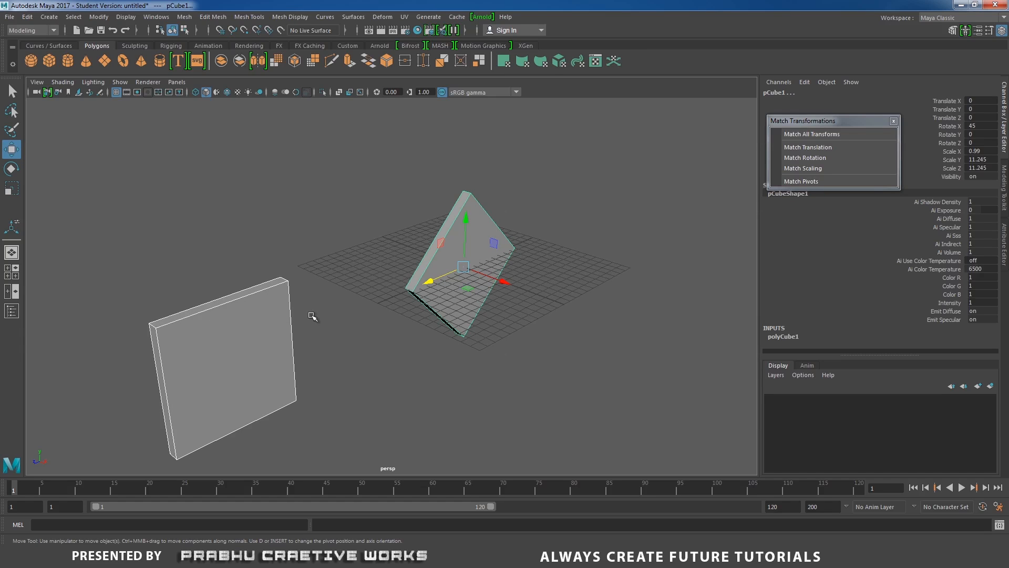
pyautogui.keyDown('alt'); pyautogui.moveTo(326, 329); pyautogui.dragTo(315, 328); pyautogui.keyUp('alt')
pyautogui.hotkey('ctrl', 'z')
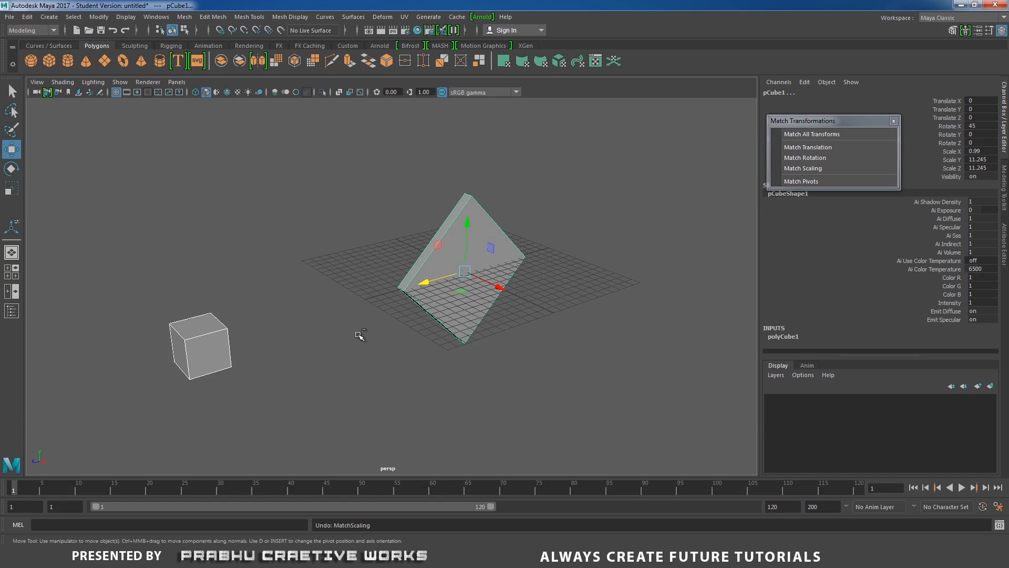
# Match the small cube's pivot to the tilted slab's pivot, then select only the small cube.
pyautogui.click(342, 342)
pyautogui.click(218, 348)
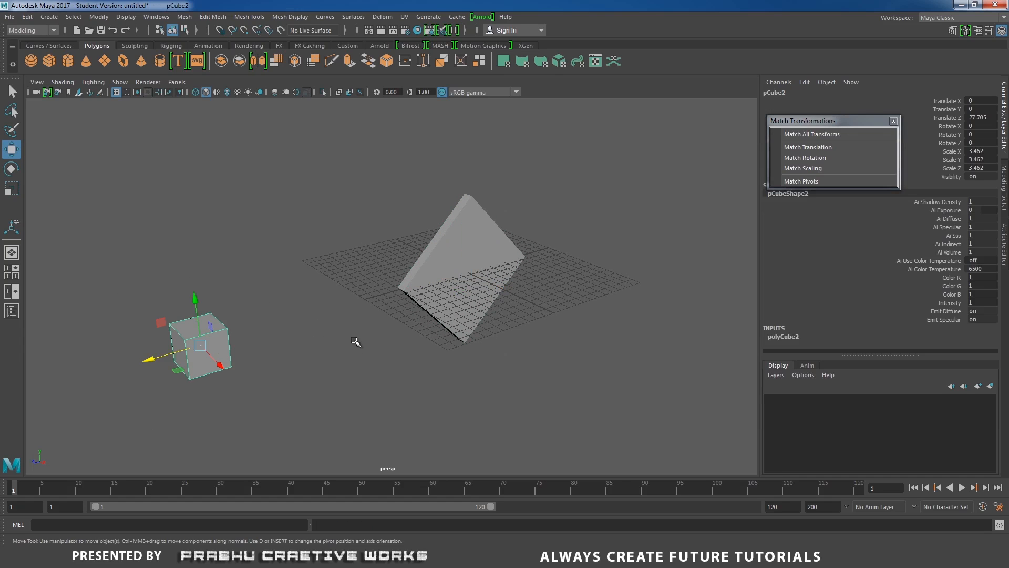
pyautogui.click(262, 370)
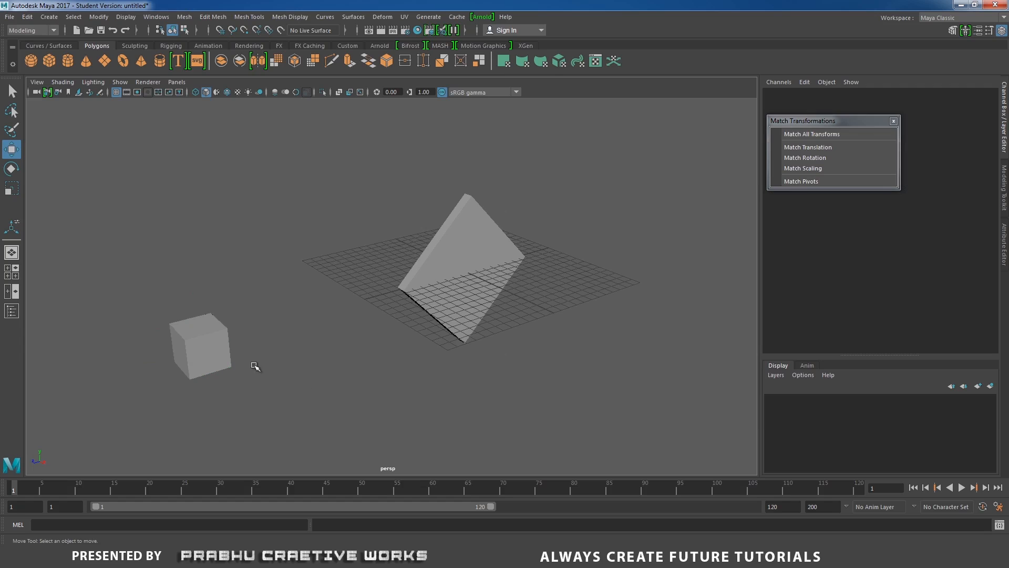
pyautogui.click(216, 350)
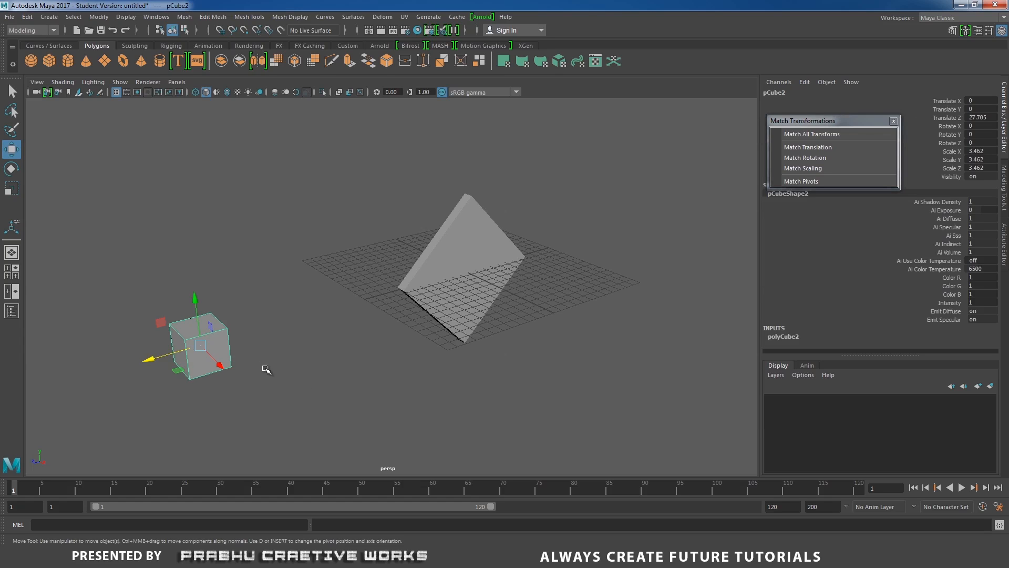
pyautogui.moveTo(223, 338)
pyautogui.keyDown('alt'); pyautogui.mouseDown()
pyautogui.moveTo(194, 346)
pyautogui.moveTo(221, 346)
pyautogui.mouseUp(); pyautogui.keyUp('alt')
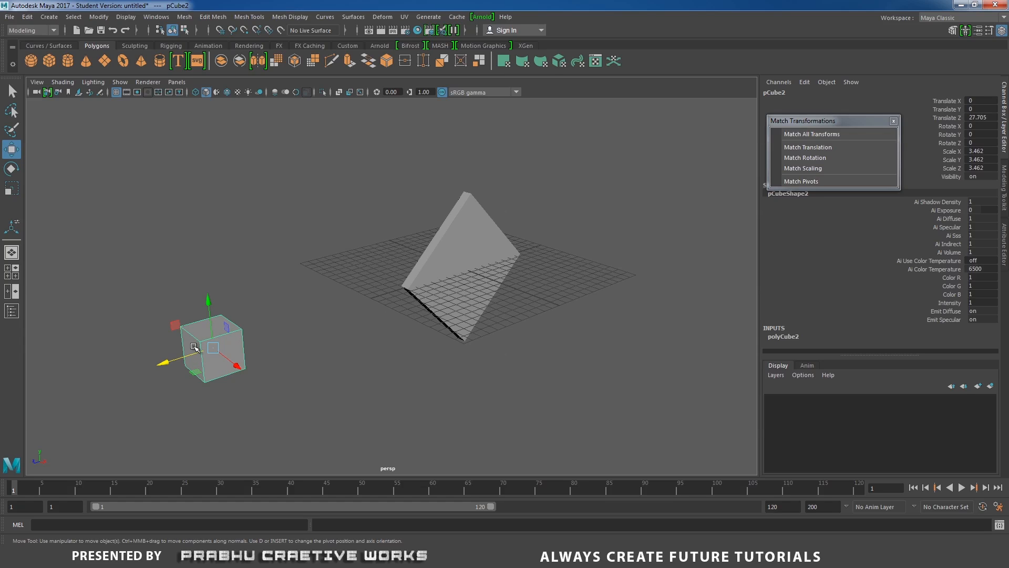
pyautogui.keyDown('shift'); pyautogui.click(447, 292); pyautogui.keyUp('shift')
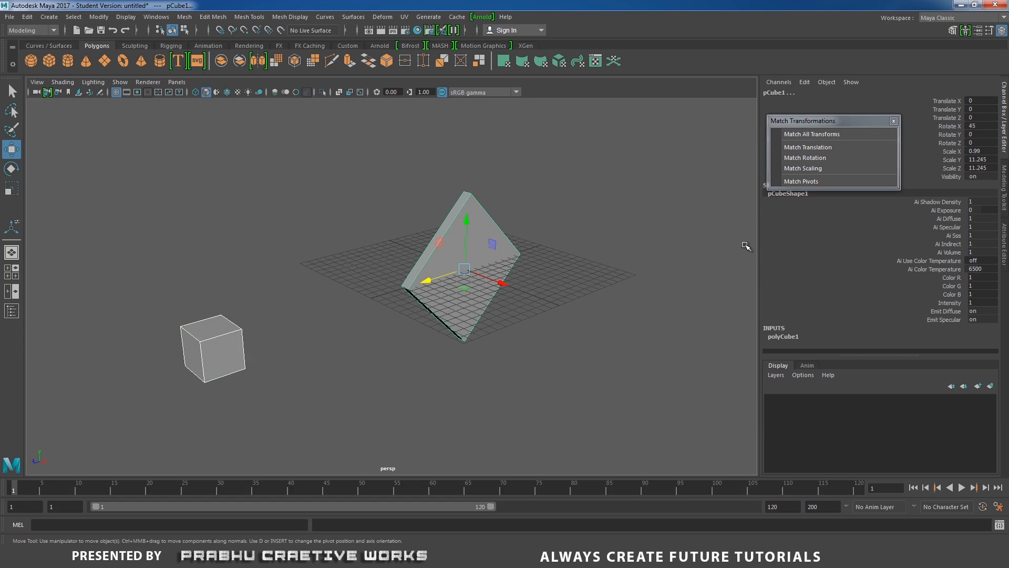
pyautogui.click(803, 181)
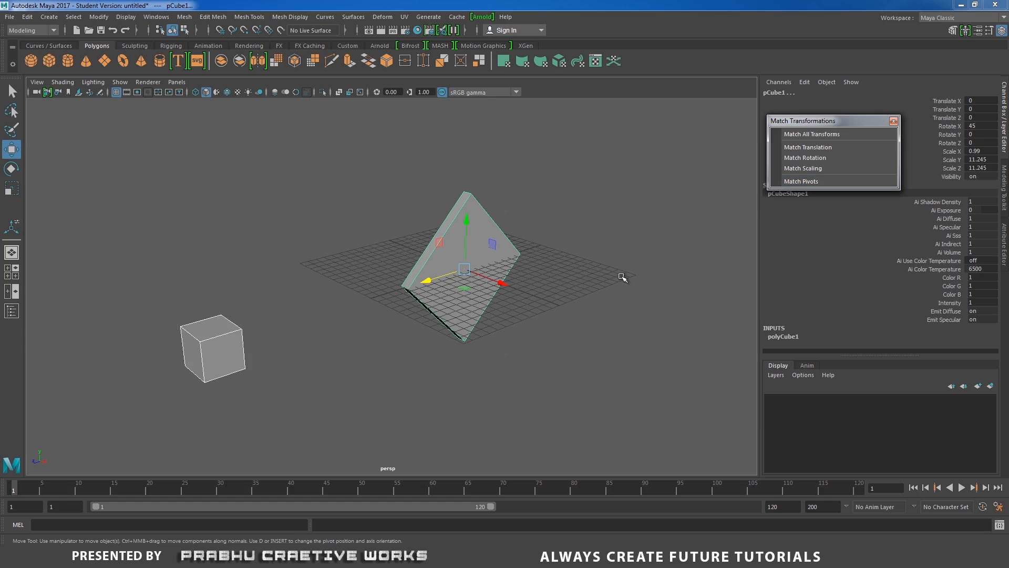
pyautogui.click(598, 300)
pyautogui.click(220, 351)
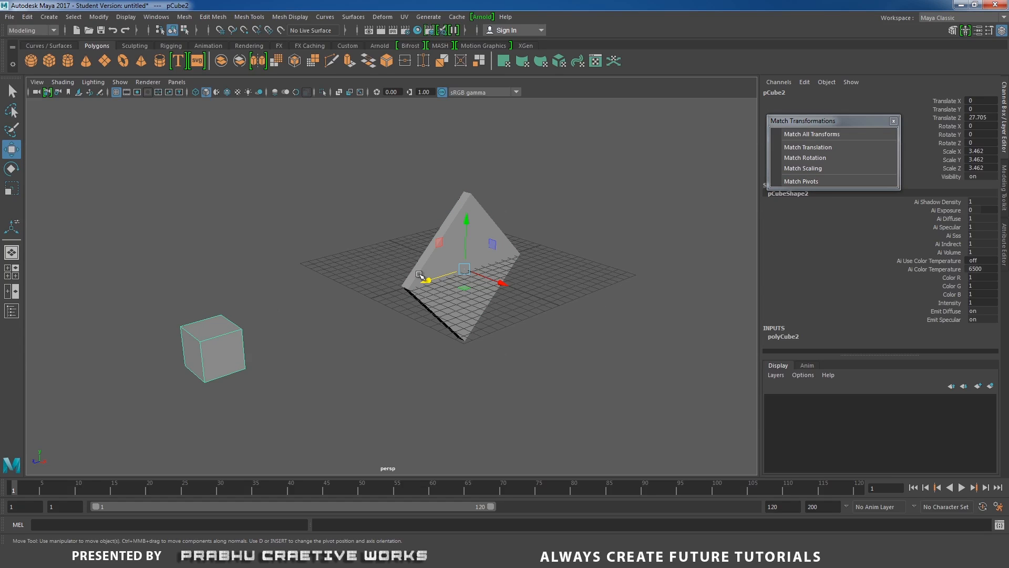
# Duplicate the small cube and rotate the copy about 21 degrees in Y around the slab's pivot.
pyautogui.keyDown('alt'); pyautogui.moveTo(449, 296); pyautogui.dragTo(468, 363); pyautogui.keyUp('alt')
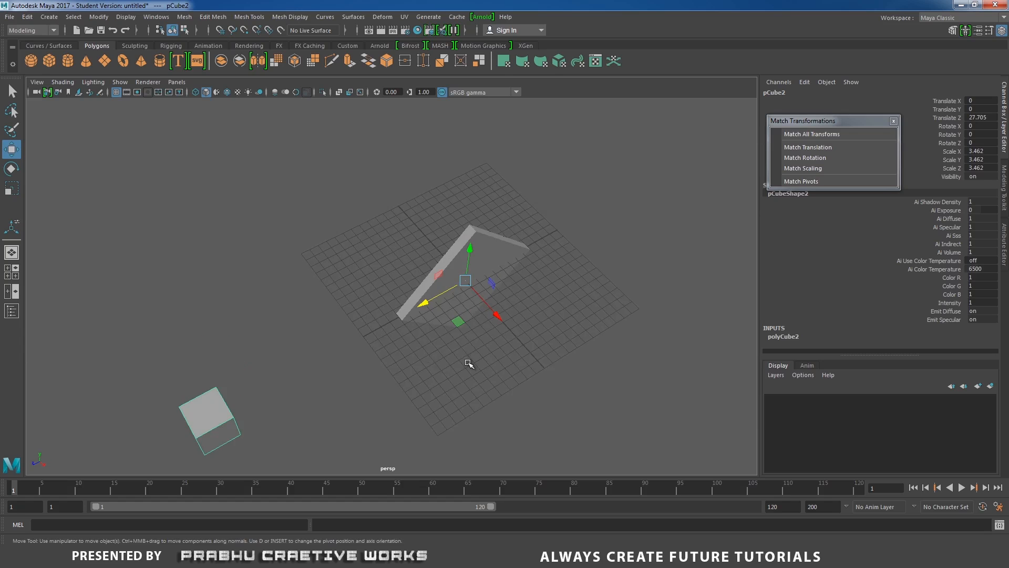
pyautogui.keyDown('alt'); pyautogui.moveTo(469, 363); pyautogui.dragTo(331, 317, button='right'); pyautogui.keyUp('alt')
pyautogui.keyDown('alt'); pyautogui.moveTo(331, 318); pyautogui.dragTo(342, 349); pyautogui.keyUp('alt')
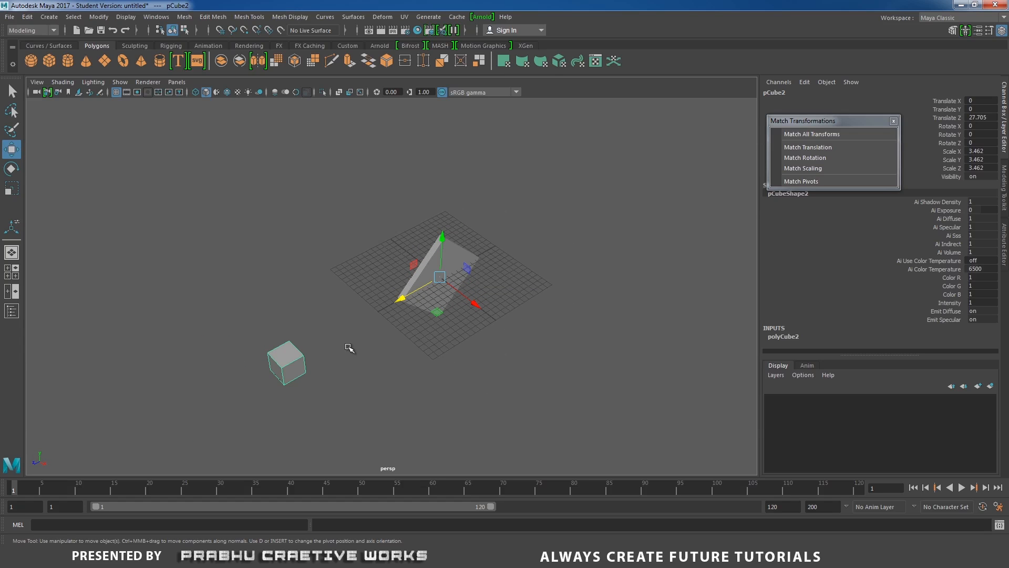
pyautogui.click(334, 374)
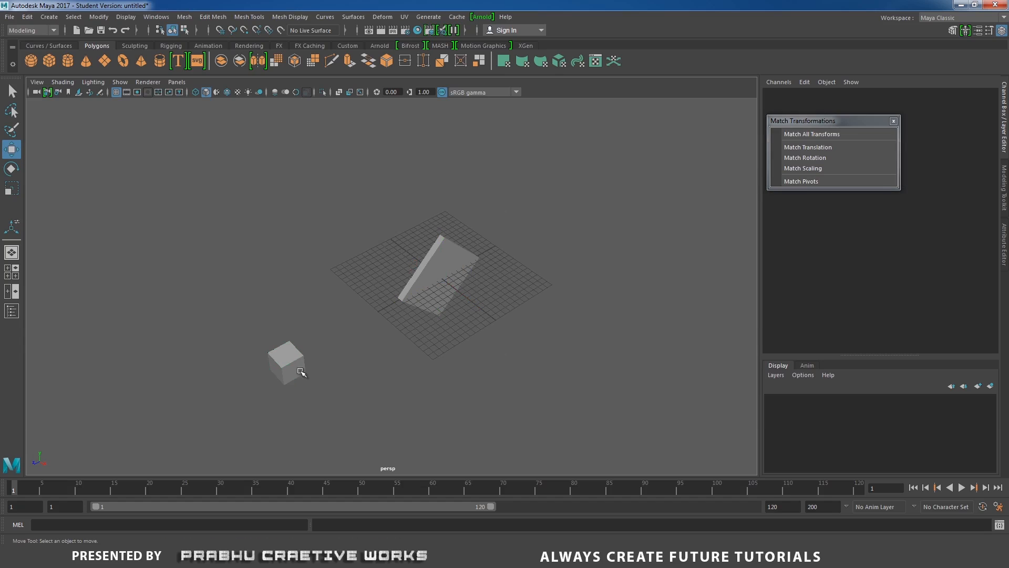
pyautogui.click(296, 368)
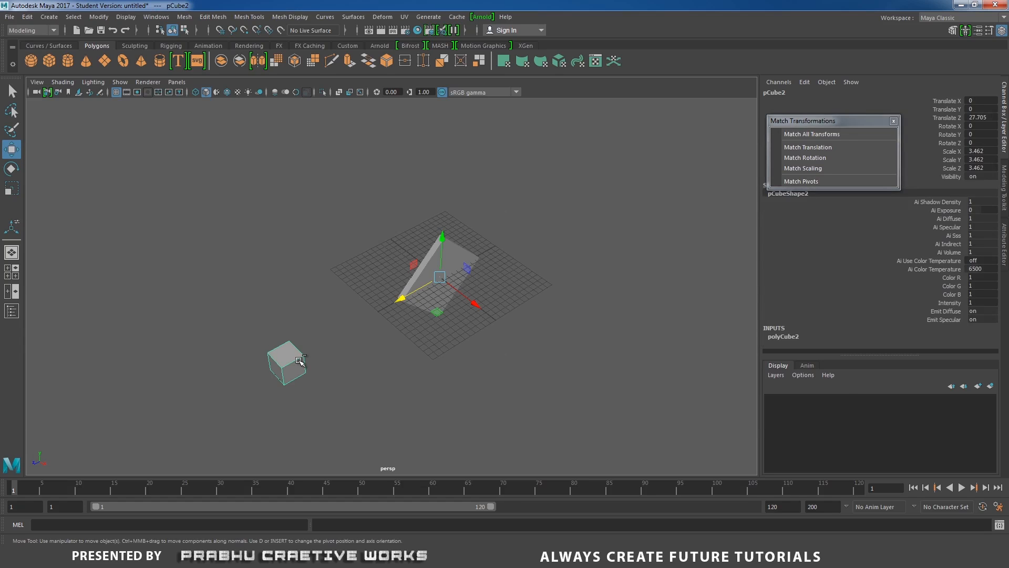
pyautogui.hotkey('ctrl', 'd')
pyautogui.press('e')
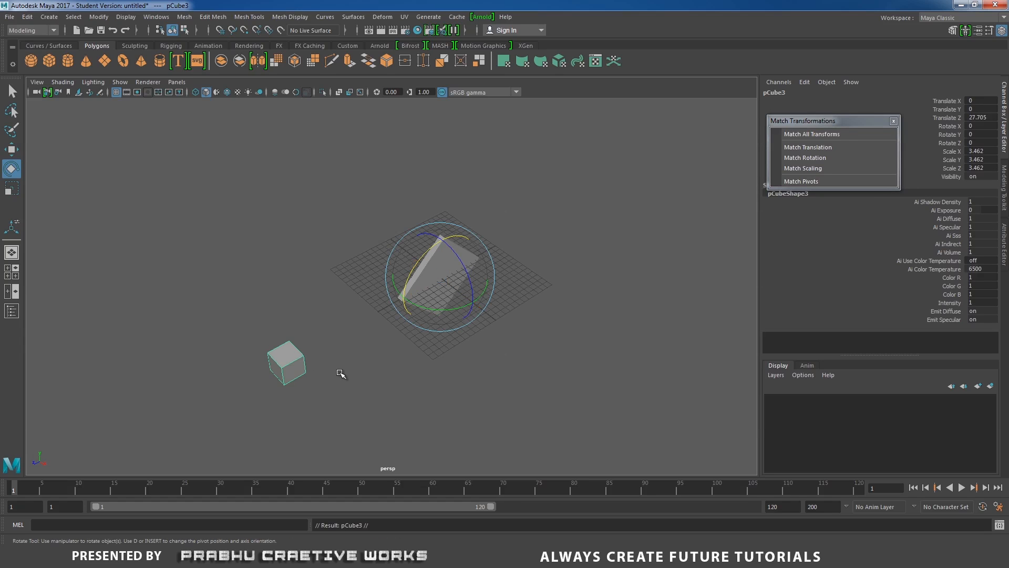
pyautogui.moveTo(439, 325); pyautogui.dragTo(456, 314)
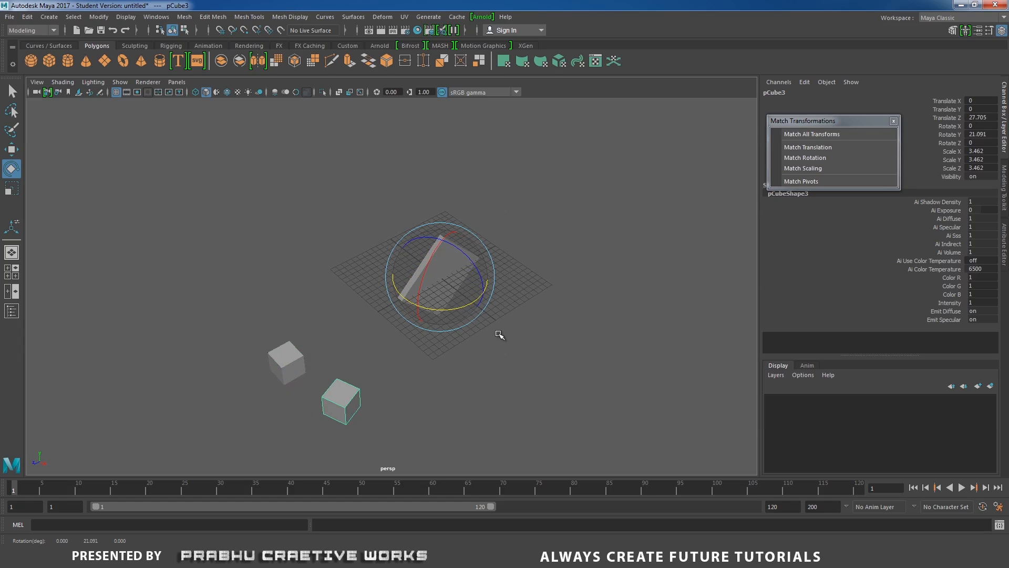
# Repeat the duplicate-and-rotate transform until copies of the small cube form a full ring around the tilted slab.
pyautogui.keyDown('alt'); pyautogui.moveTo(552, 372); pyautogui.dragTo(460, 363); pyautogui.keyUp('alt')
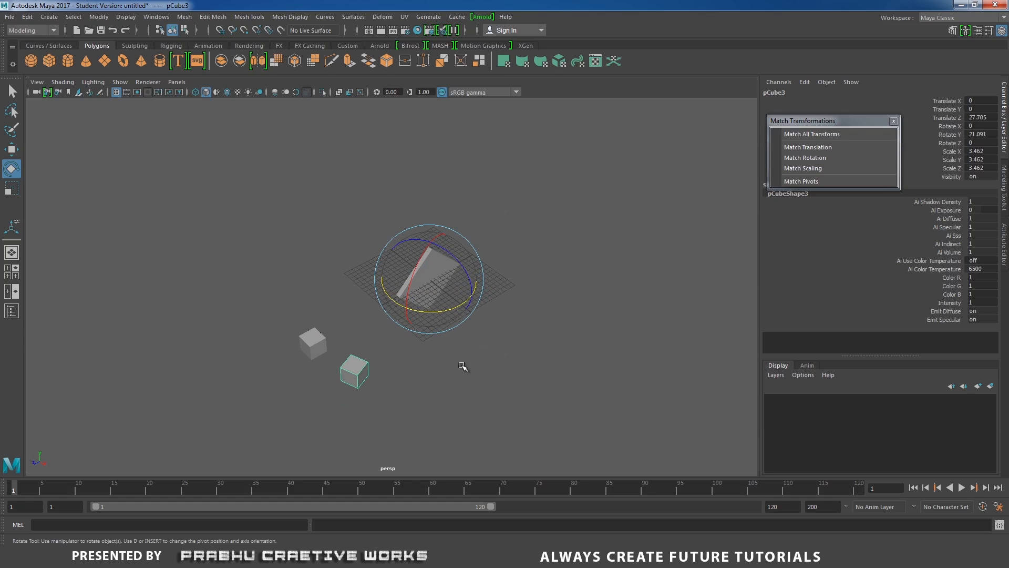
pyautogui.hotkey('shift', 'd')
pyautogui.hotkey('shift', 'd')
pyautogui.hotkey('shift', 'd')
pyautogui.hotkey('shift', 'd')
pyautogui.hotkey('shift', 'd')
pyautogui.hotkey('shift', 'd')
pyautogui.hotkey('shift', 'd')
pyautogui.hotkey('shift', 'd')
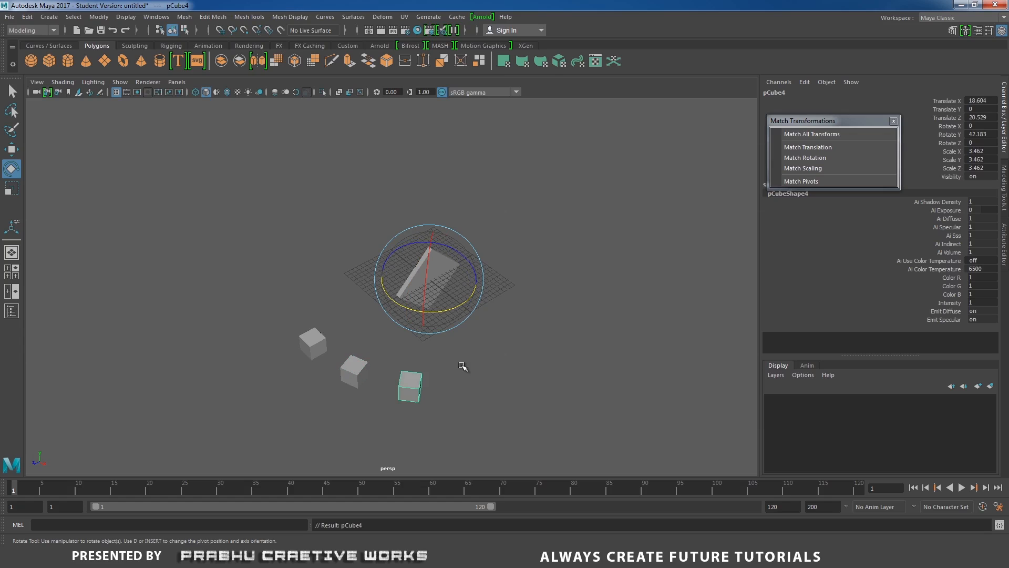
pyautogui.hotkey('shift', 'd')
pyautogui.hotkey('shift', 'd')
pyautogui.hotkey('shift', 'd')
pyautogui.hotkey('shift', 'd')
pyautogui.hotkey('shift', 'd')
pyautogui.hotkey('shift', 'd')
pyautogui.hotkey('shift', 'd')
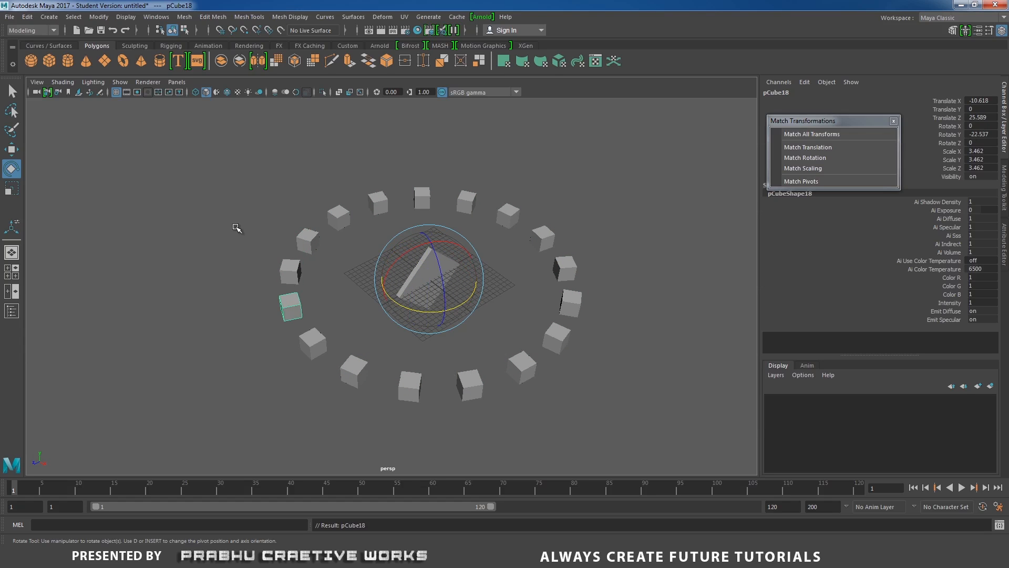
# Delete all the duplicated cubes in the ring, keeping only the original small cube and the tilted slab.
pyautogui.moveTo(235, 216); pyautogui.dragTo(323, 321)
pyautogui.keyDown('shift'); pyautogui.moveTo(316, 185); pyautogui.dragTo(434, 231); pyautogui.keyUp('shift')
pyautogui.keyDown('shift'); pyautogui.moveTo(462, 175); pyautogui.dragTo(588, 351); pyautogui.keyUp('shift')
pyautogui.keyDown('shift'); pyautogui.moveTo(400, 352); pyautogui.dragTo(532, 411); pyautogui.keyUp('shift')
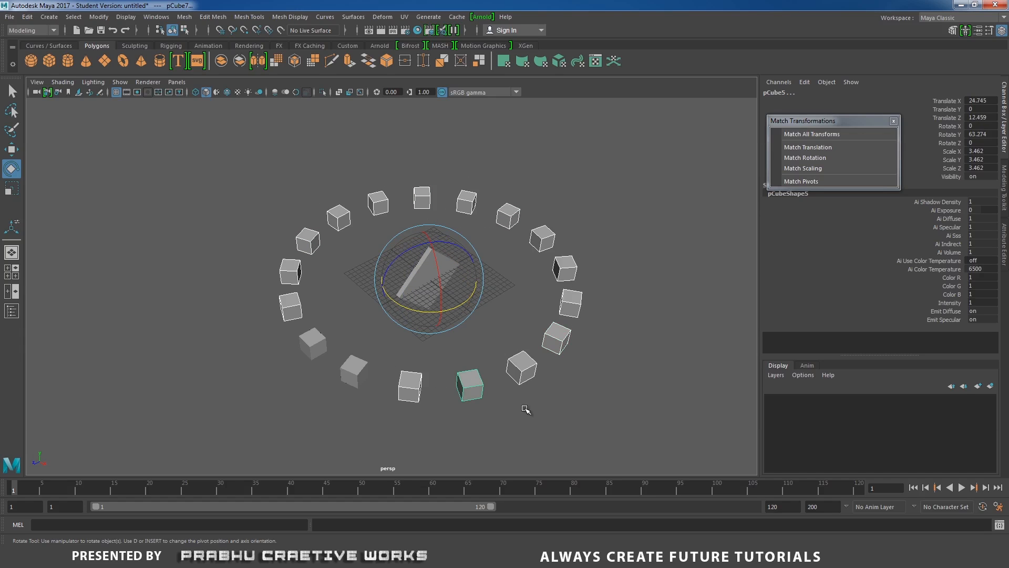
pyautogui.keyDown('shift'); pyautogui.click(352, 367); pyautogui.keyUp('shift')
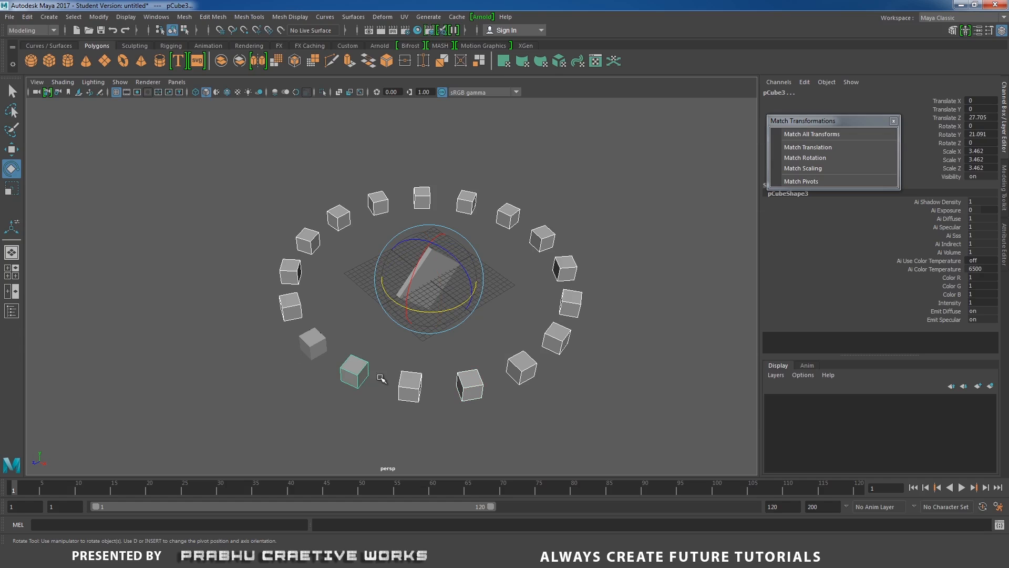
pyautogui.press('Delete')
pyautogui.click(312, 345)
pyautogui.keyDown('alt'); pyautogui.moveTo(403, 371); pyautogui.dragTo(491, 396, button='right'); pyautogui.keyUp('alt')
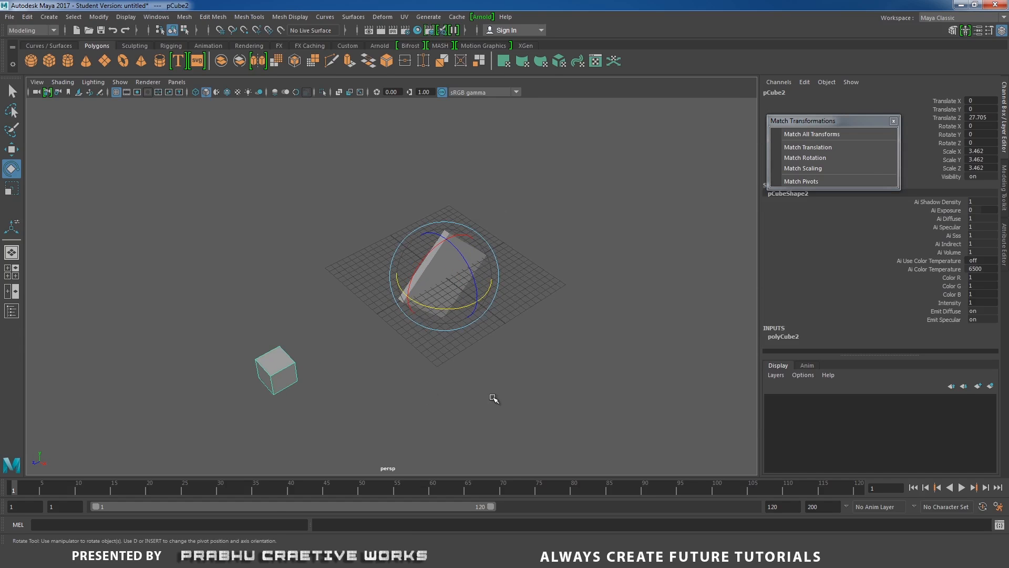
pyautogui.keyDown('alt'); pyautogui.moveTo(491, 396); pyautogui.dragTo(480, 373); pyautogui.keyUp('alt')
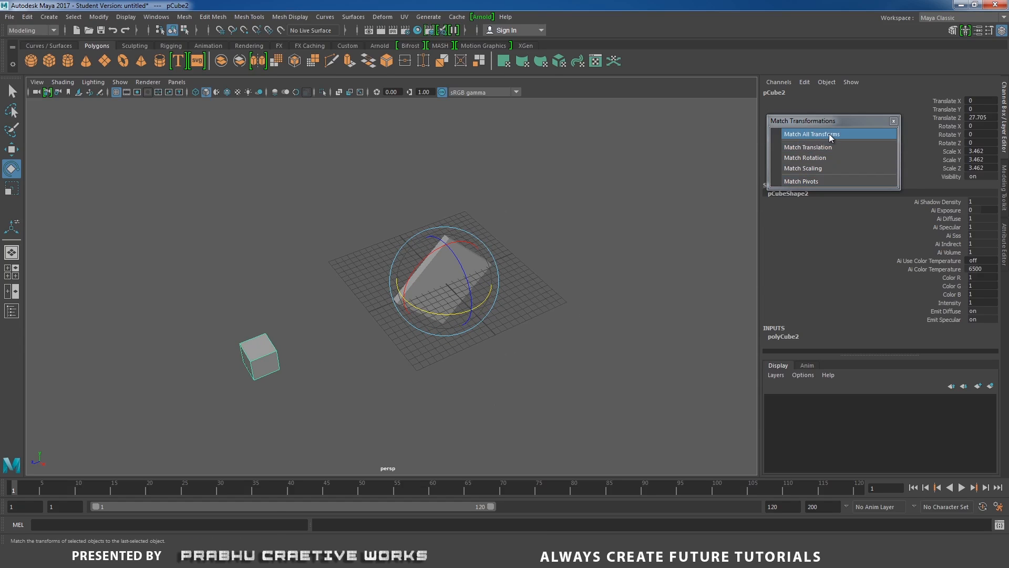
pyautogui.click(615, 278)
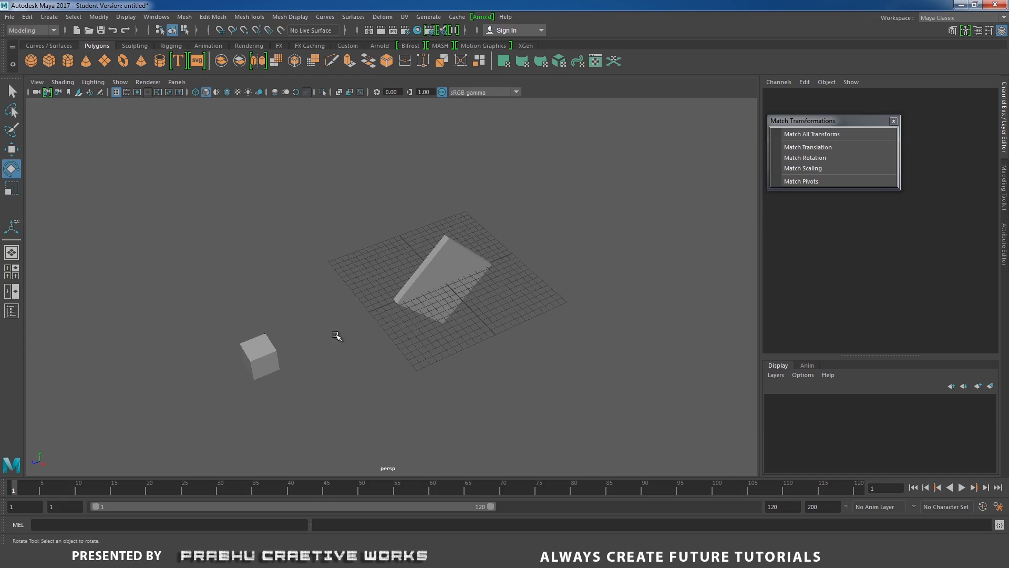
pyautogui.click(422, 295)
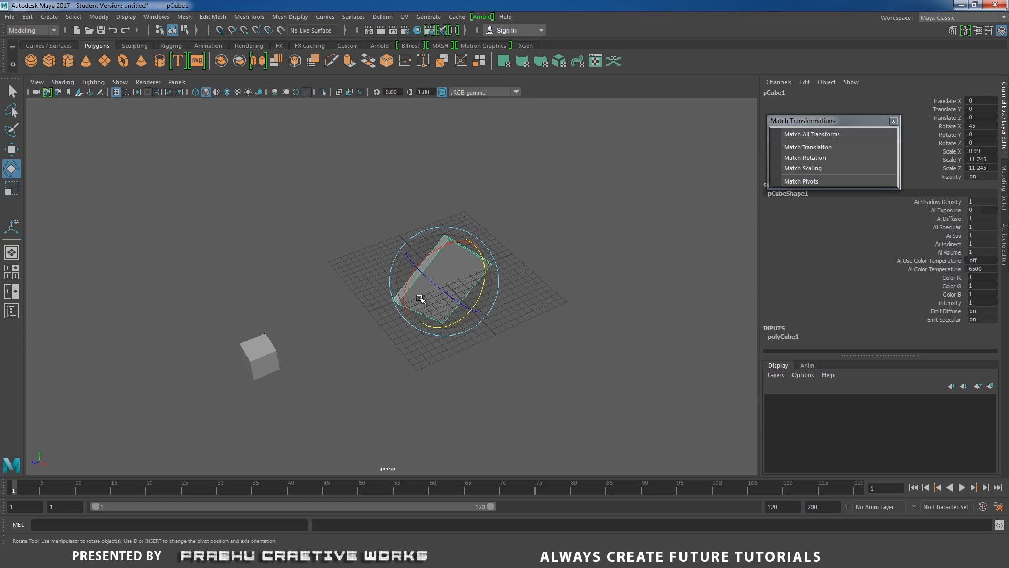
pyautogui.keyDown('shift'); pyautogui.click(268, 355); pyautogui.keyUp('shift')
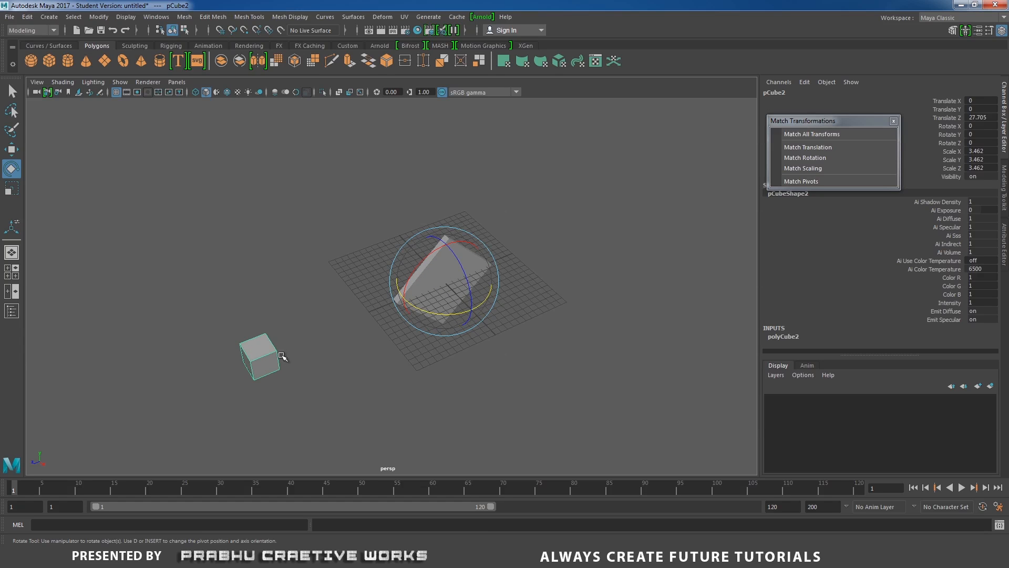
pyautogui.click(470, 281)
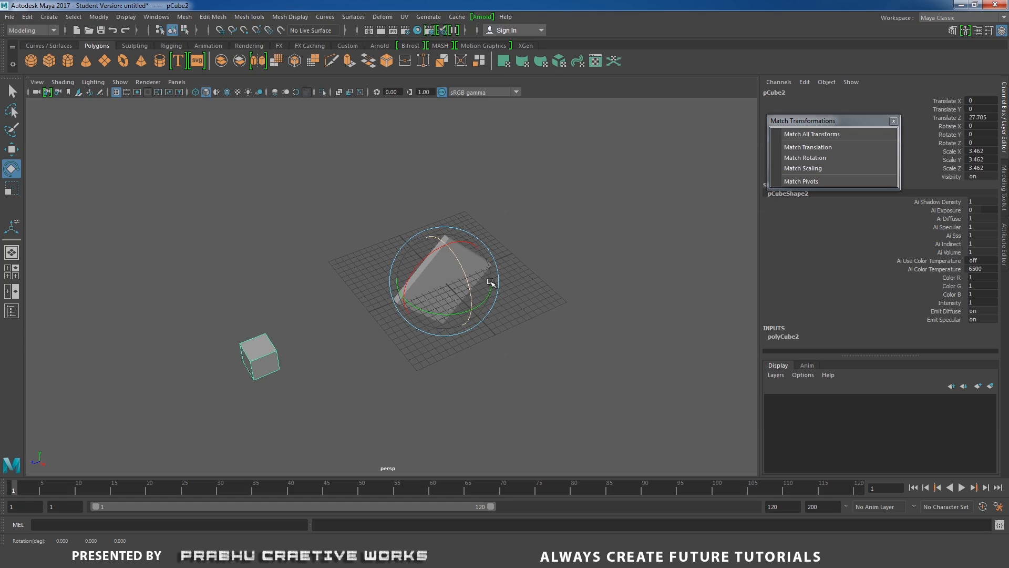
pyautogui.click(551, 285)
pyautogui.hotkey('ctrl', 'z')
pyautogui.hotkey('ctrl', 'z')
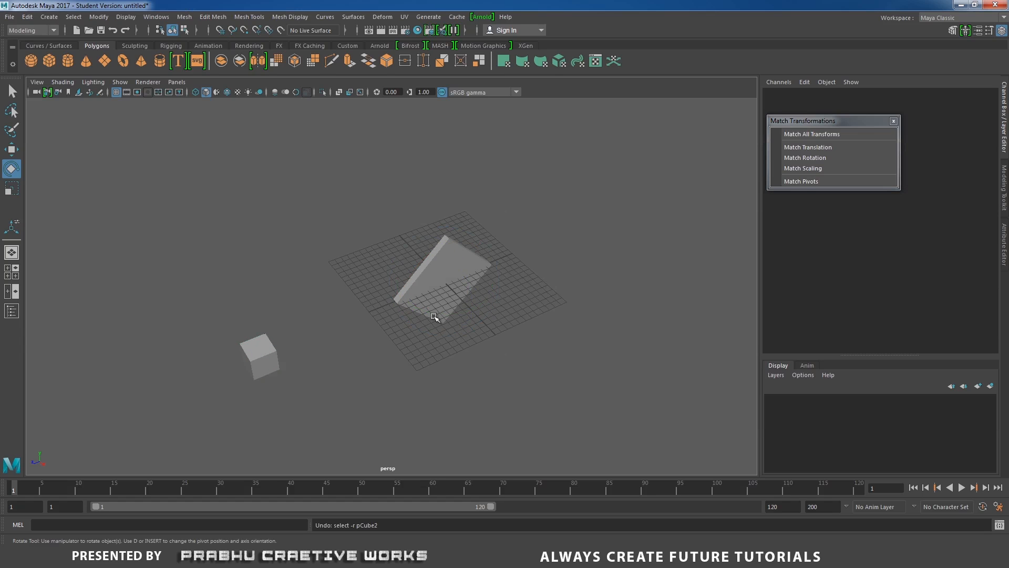
# Center the small cube's pivot on its own geometry.
pyautogui.click(259, 360)
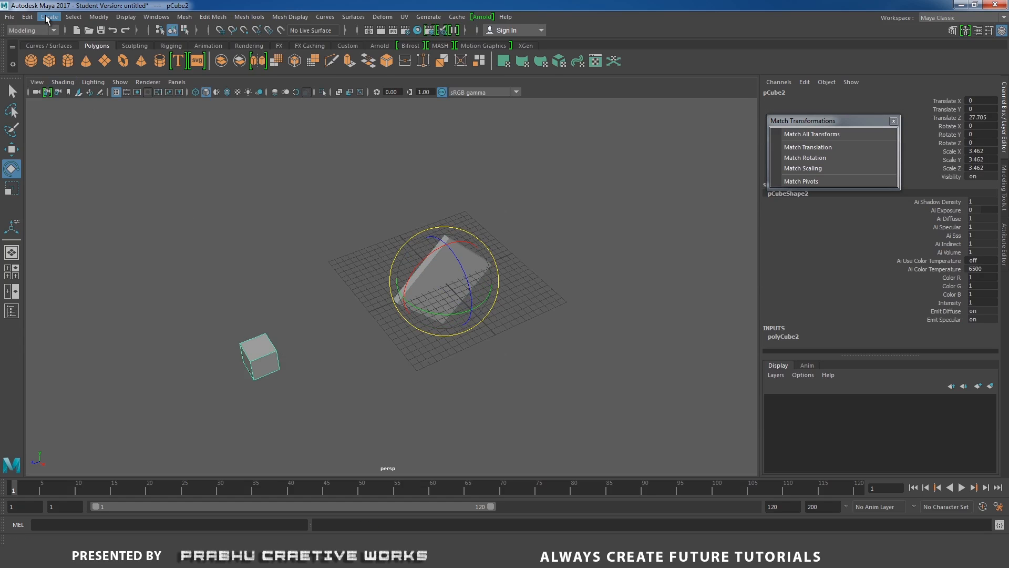
pyautogui.click(73, 16)
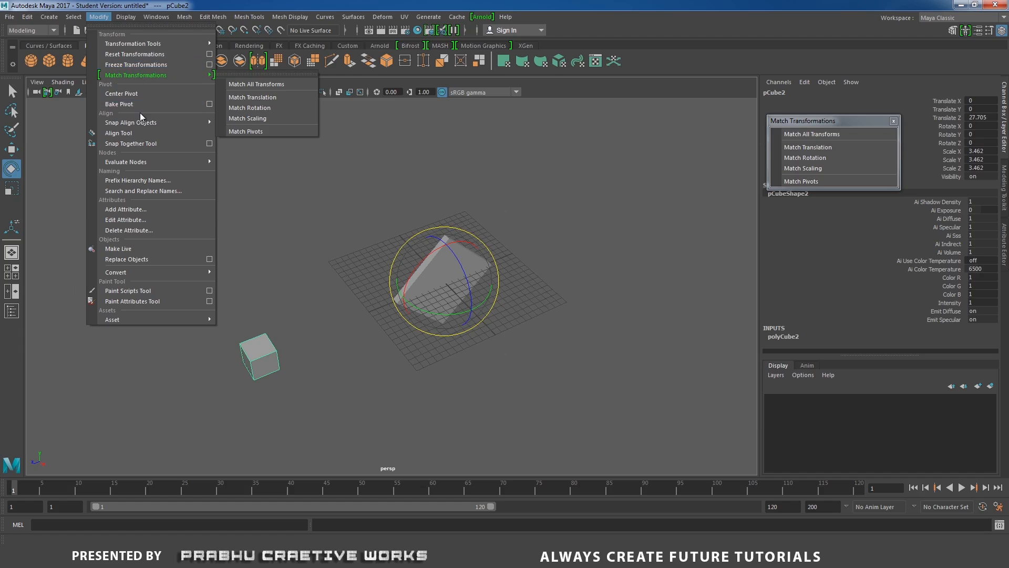
pyautogui.click(139, 93)
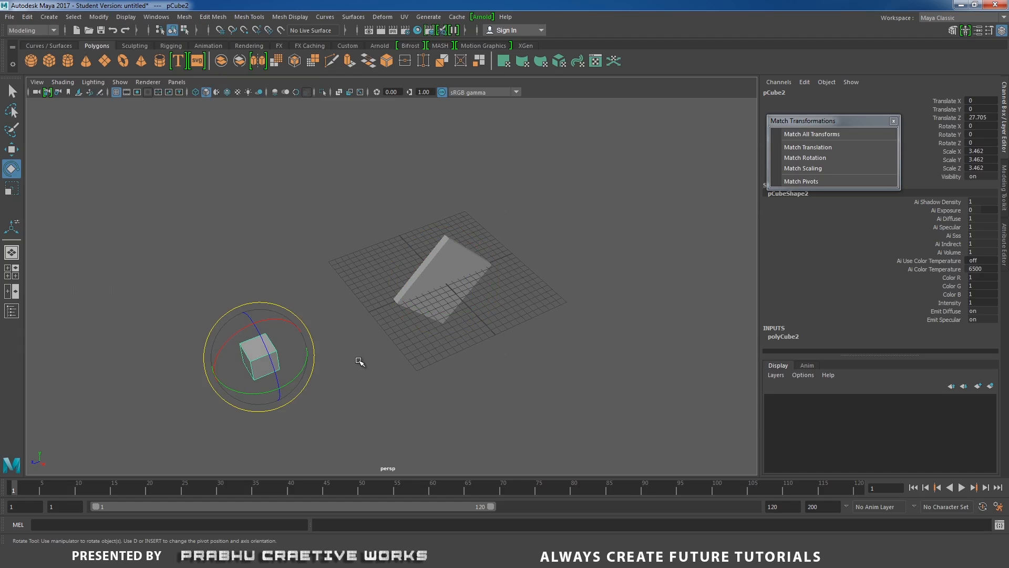
# Match all of the small cube's transforms to the tilted slab.
pyautogui.click(357, 363)
pyautogui.click(270, 362)
pyautogui.click(438, 277)
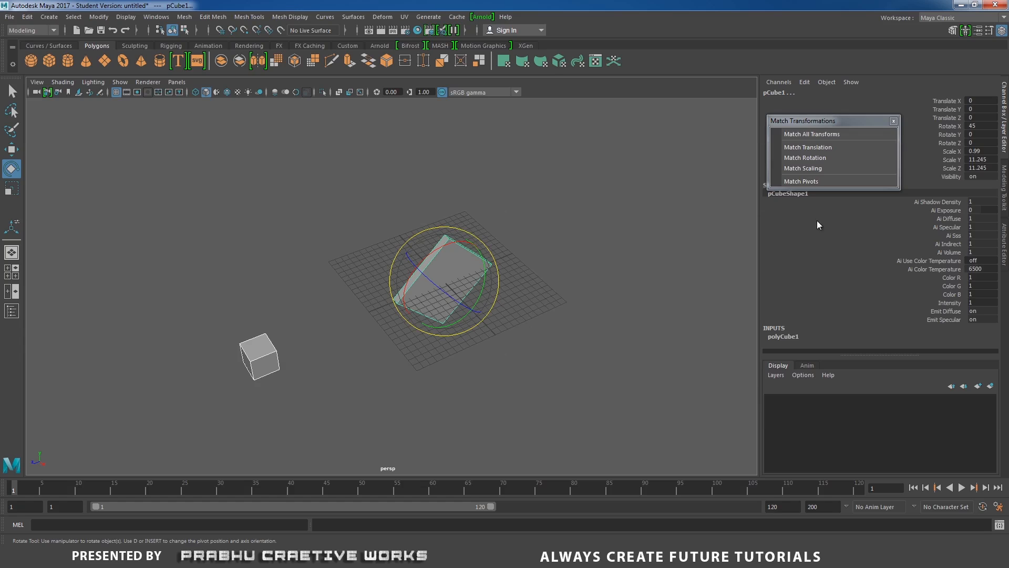
pyautogui.click(812, 136)
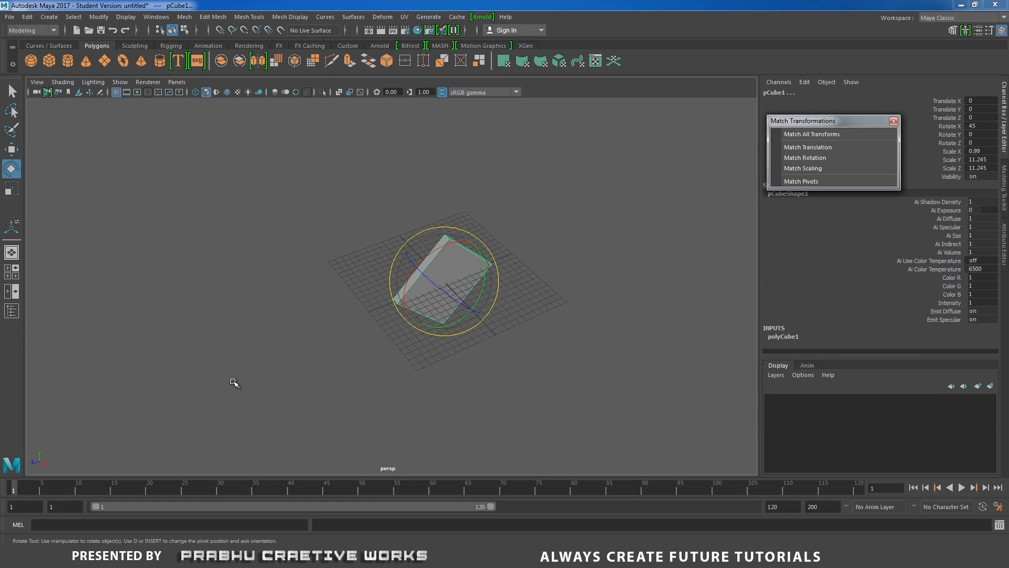
# Select pCube2 in the Outliner and move it about 17.15 units along Z, away from the original slab.
pyautogui.click(156, 17)
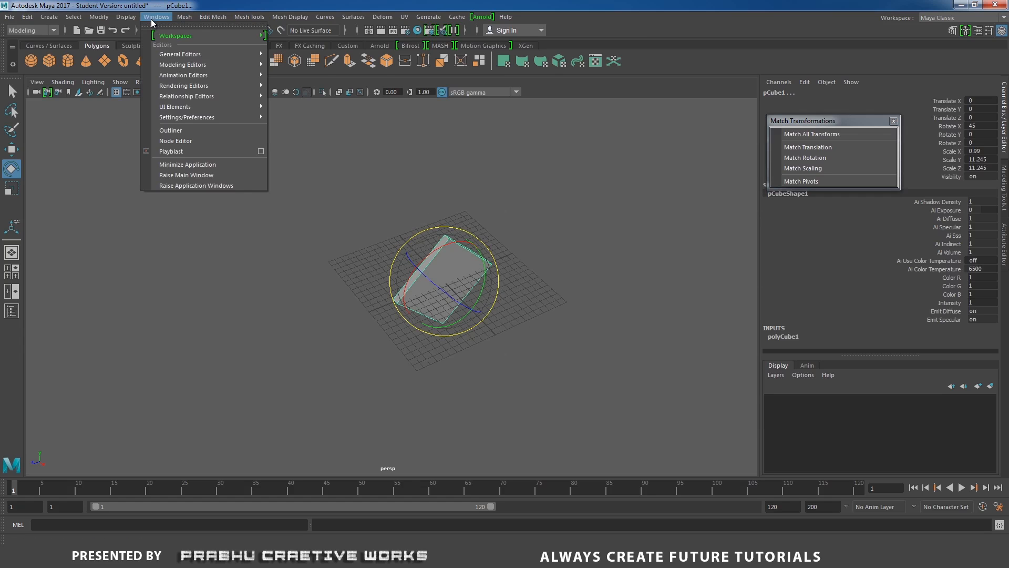
pyautogui.click(170, 134)
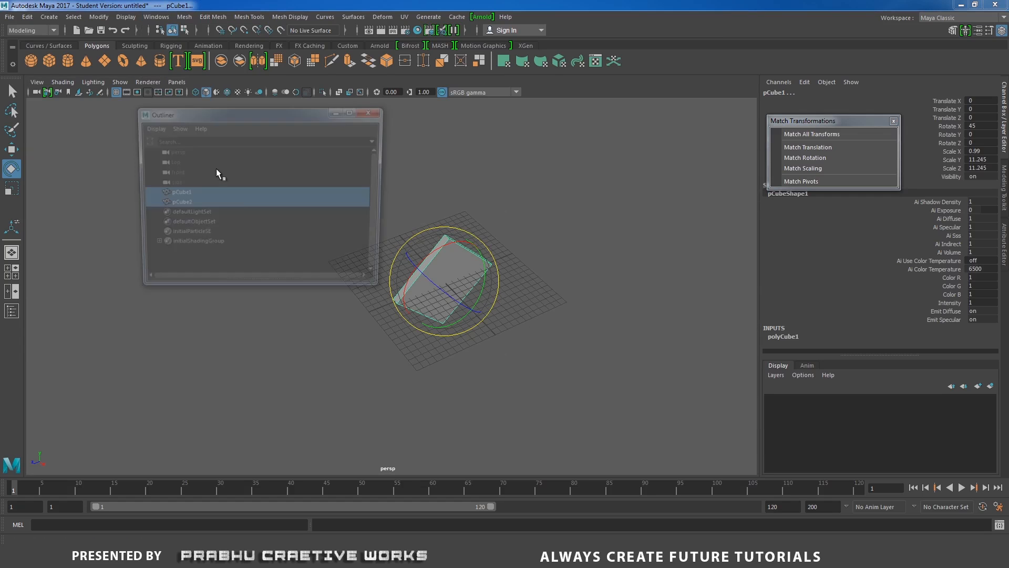
pyautogui.click(185, 206)
pyautogui.keyDown('alt'); pyautogui.moveTo(560, 314); pyautogui.dragTo(647, 308, button='middle'); pyautogui.keyUp('alt')
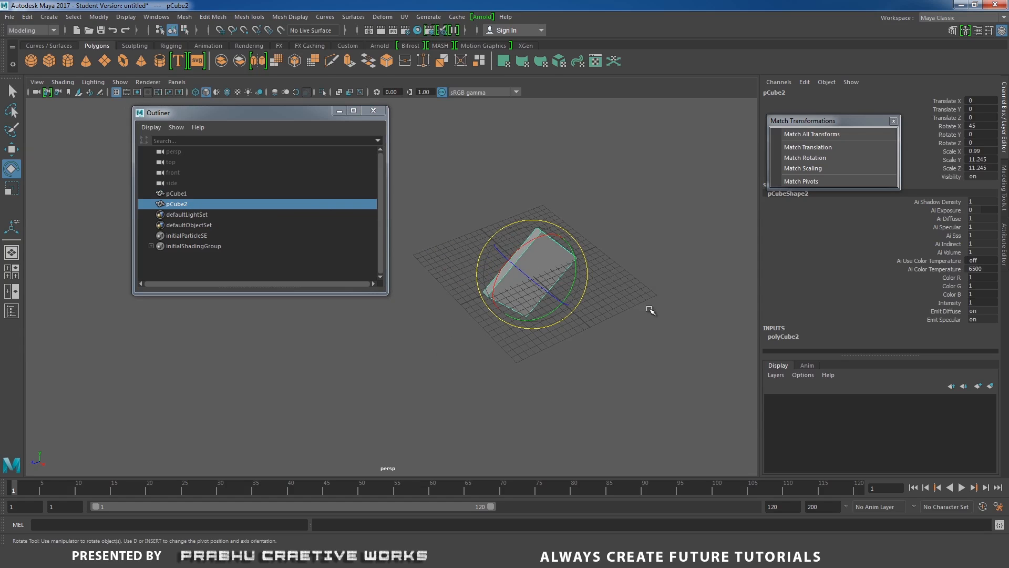
pyautogui.press('w')
pyautogui.moveTo(486, 296); pyautogui.dragTo(379, 334)
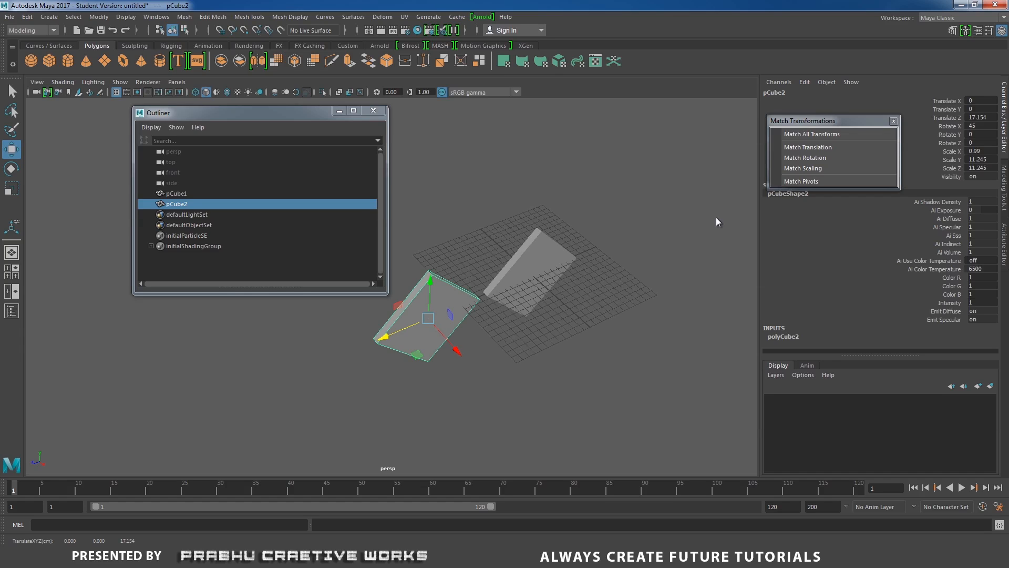
pyautogui.moveTo(806, 122); pyautogui.dragTo(637, 128)
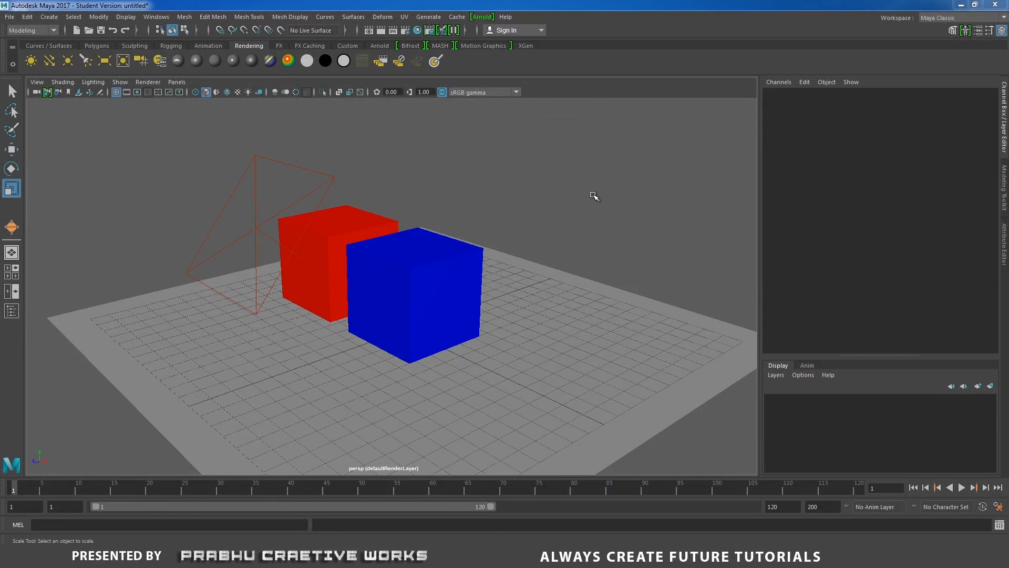
# Check the Anim and Display layer lists in the red-and-blue cube scene, and open the Render Setup window.
pyautogui.click(807, 364)
pyautogui.click(783, 366)
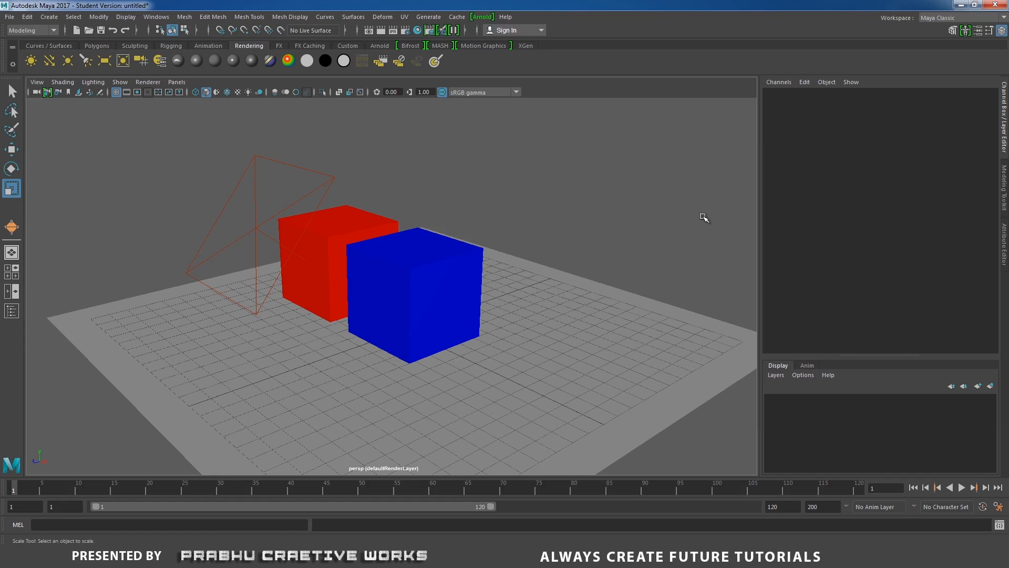
pyautogui.click(430, 31)
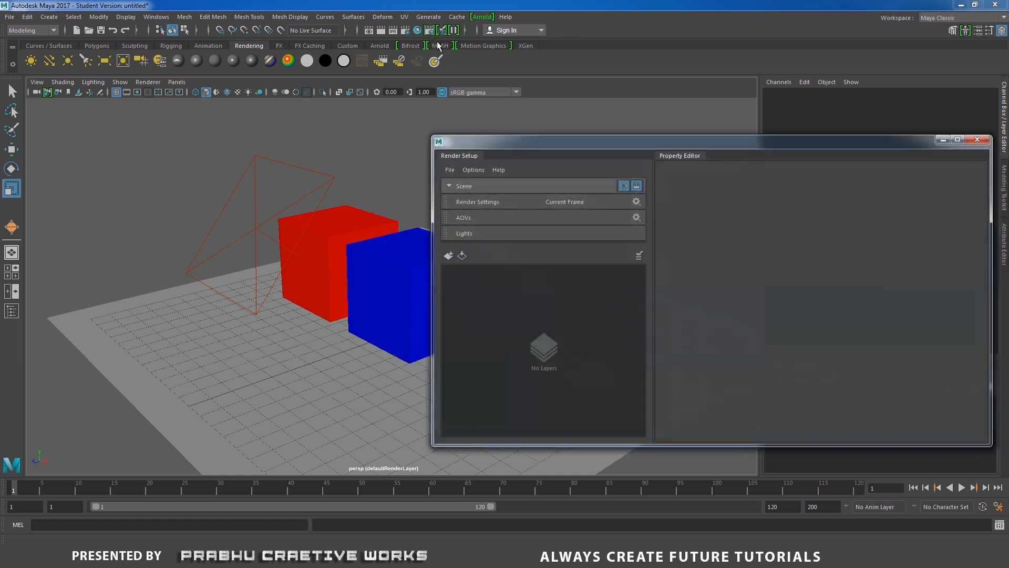
# Select both cubes and the ground plane, and create a new render layer in Render Setup.
pyautogui.keyDown('alt'); pyautogui.moveTo(344, 344); pyautogui.dragTo(236, 296, button='right'); pyautogui.keyUp('alt')
pyautogui.keyDown('alt'); pyautogui.moveTo(235, 295); pyautogui.dragTo(305, 318); pyautogui.keyUp('alt')
pyautogui.moveTo(344, 273); pyautogui.dragTo(394, 370)
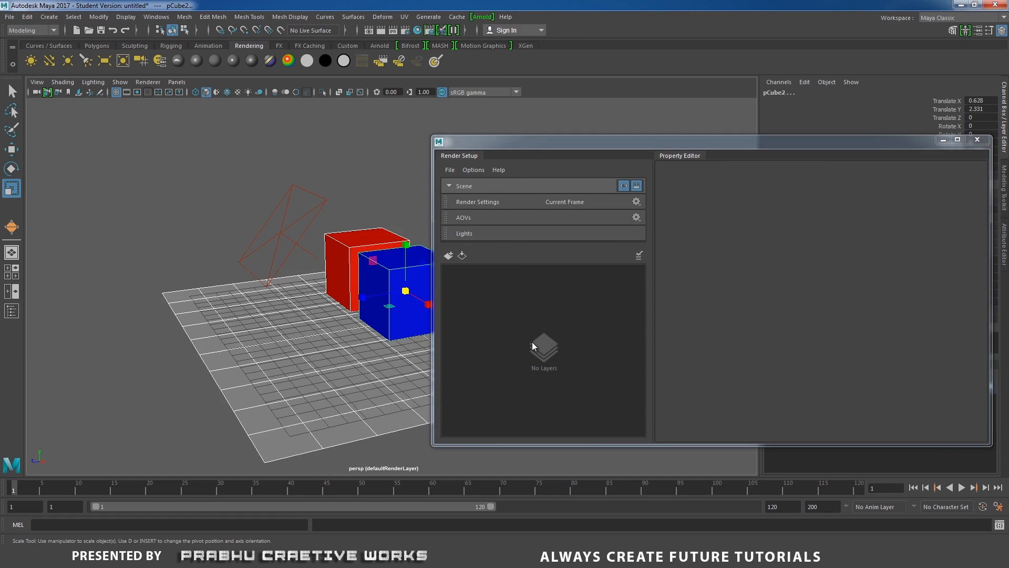
pyautogui.click(448, 256)
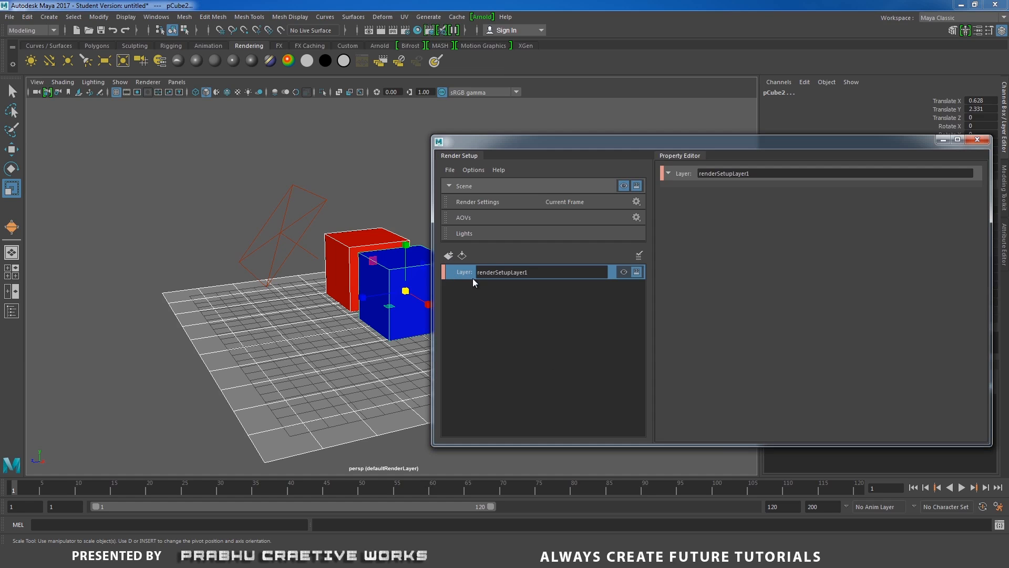
# Toggle the visibility of renderSetupLayer1 on and off to compare it with the default scene layer.
pyautogui.click(623, 271)
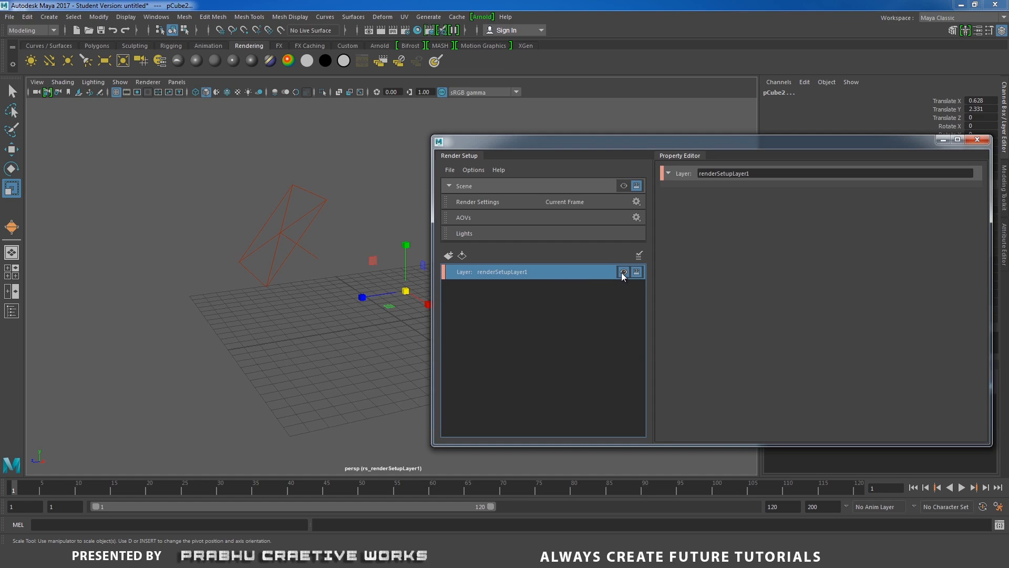
pyautogui.click(622, 272)
pyautogui.click(623, 271)
pyautogui.click(623, 272)
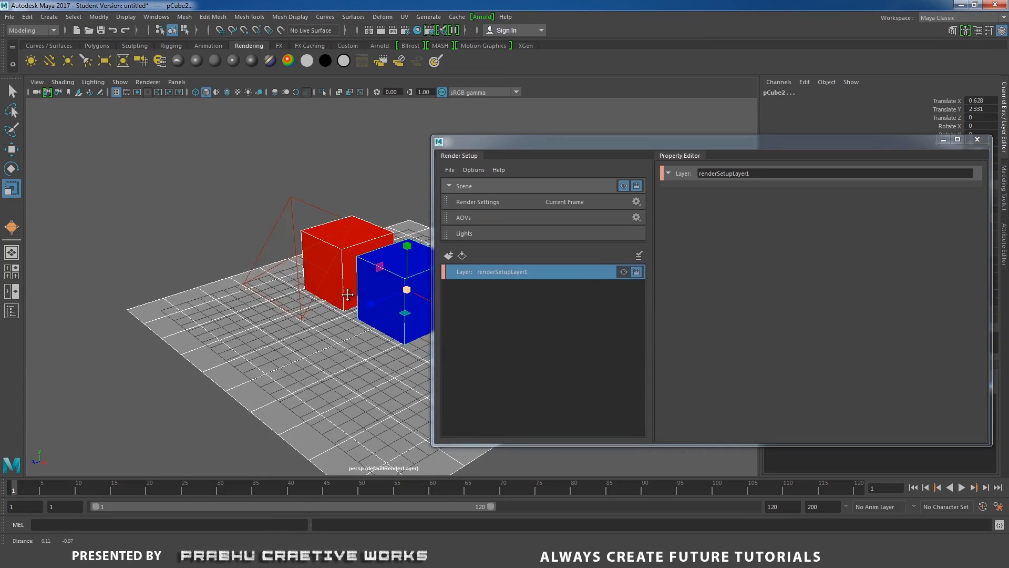
pyautogui.keyDown('alt'); pyautogui.moveTo(348, 295); pyautogui.dragTo(287, 286, button='middle'); pyautogui.keyUp('alt')
pyautogui.click(628, 273)
pyautogui.click(628, 273)
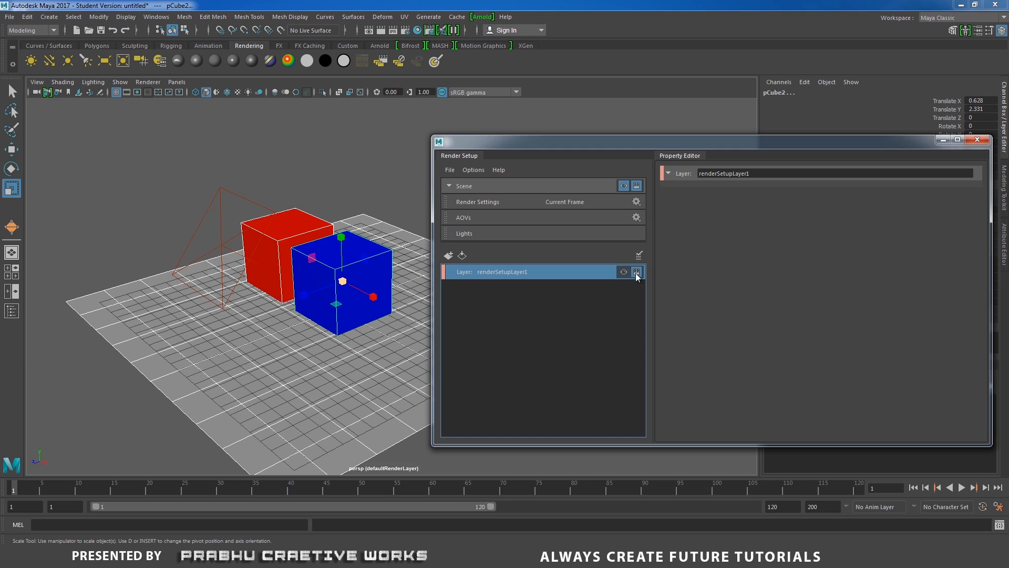
pyautogui.keyDown('alt'); pyautogui.moveTo(365, 287); pyautogui.dragTo(360, 265); pyautogui.keyUp('alt')
pyautogui.moveTo(828, 151); pyautogui.dragTo(593, 119)
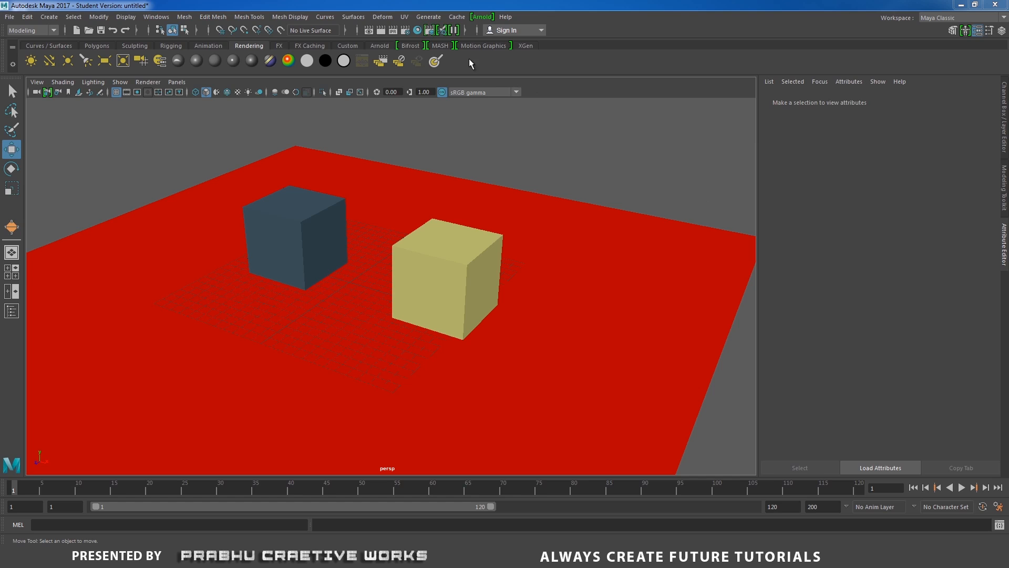
# Open the Light Editor for the scene with two cubes on the red plane and create an area light.
pyautogui.click(443, 30)
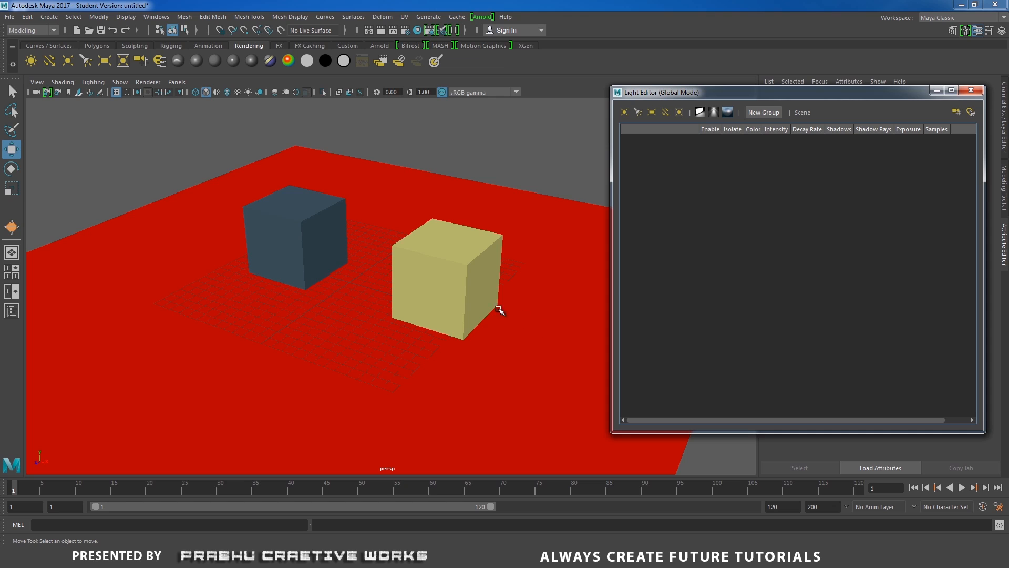
pyautogui.moveTo(498, 312)
pyautogui.keyDown('alt'); pyautogui.mouseDown()
pyautogui.moveTo(462, 302)
pyautogui.moveTo(497, 295)
pyautogui.mouseUp(); pyautogui.keyUp('alt')
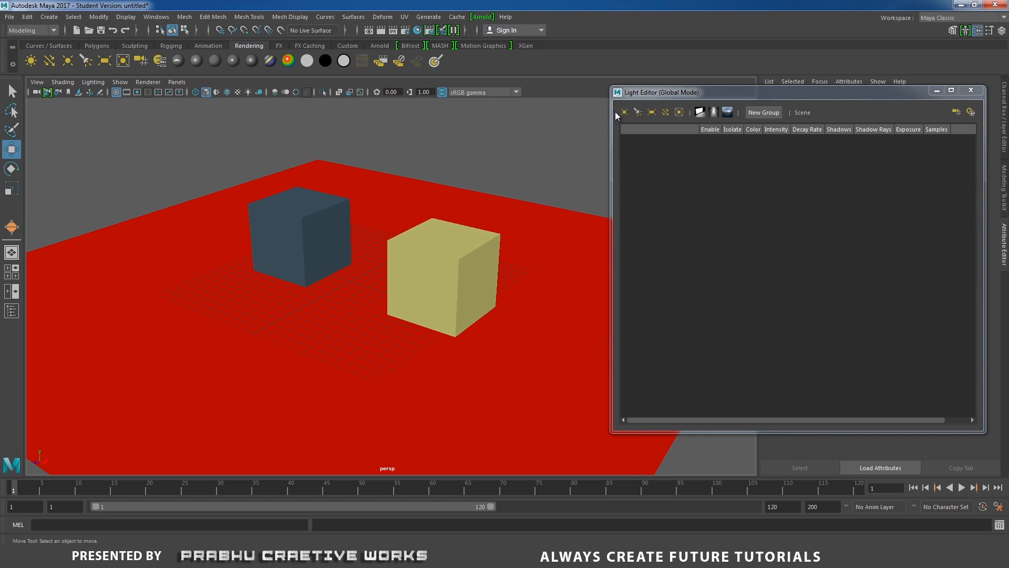
pyautogui.click(652, 113)
pyautogui.moveTo(441, 257)
pyautogui.keyDown('alt'); pyautogui.mouseDown()
pyautogui.moveTo(426, 259)
pyautogui.moveTo(435, 266)
pyautogui.mouseUp(); pyautogui.keyUp('alt')
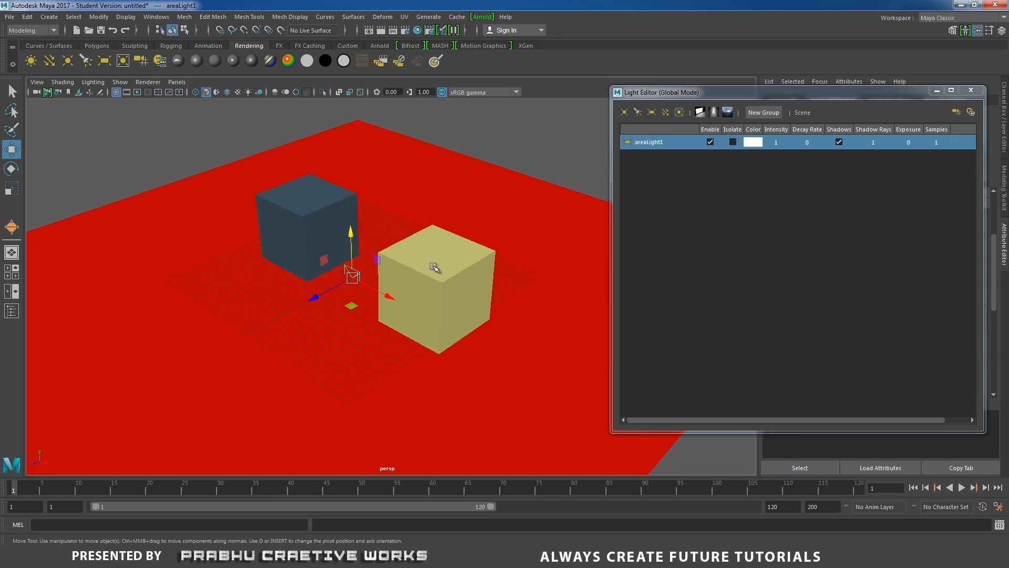
pyautogui.keyDown('alt'); pyautogui.moveTo(495, 232); pyautogui.dragTo(536, 208, button='middle'); pyautogui.keyUp('alt')
# Turn on scene lighting in the viewport, raise the area light about 9.2 units, and move it out along Z.
pyautogui.moveTo(344, 282); pyautogui.dragTo(284, 314)
pyautogui.press('7')
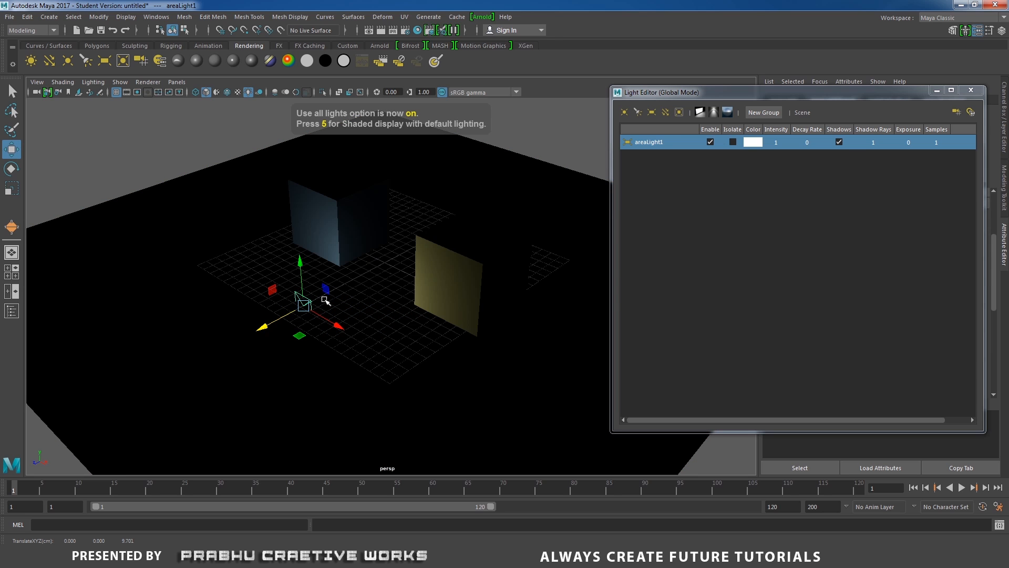
pyautogui.moveTo(300, 261); pyautogui.dragTo(317, 161)
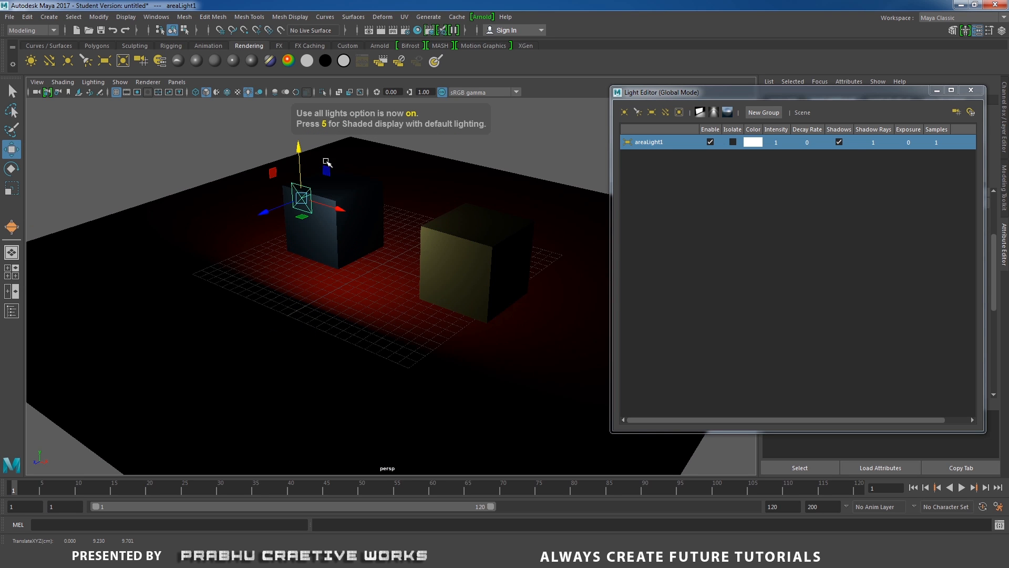
pyautogui.moveTo(257, 235); pyautogui.dragTo(295, 202)
# Enlarge areaLight1 and tilt it about -23.6 degrees around X.
pyautogui.press('e')
pyautogui.press('r')
pyautogui.press('e')
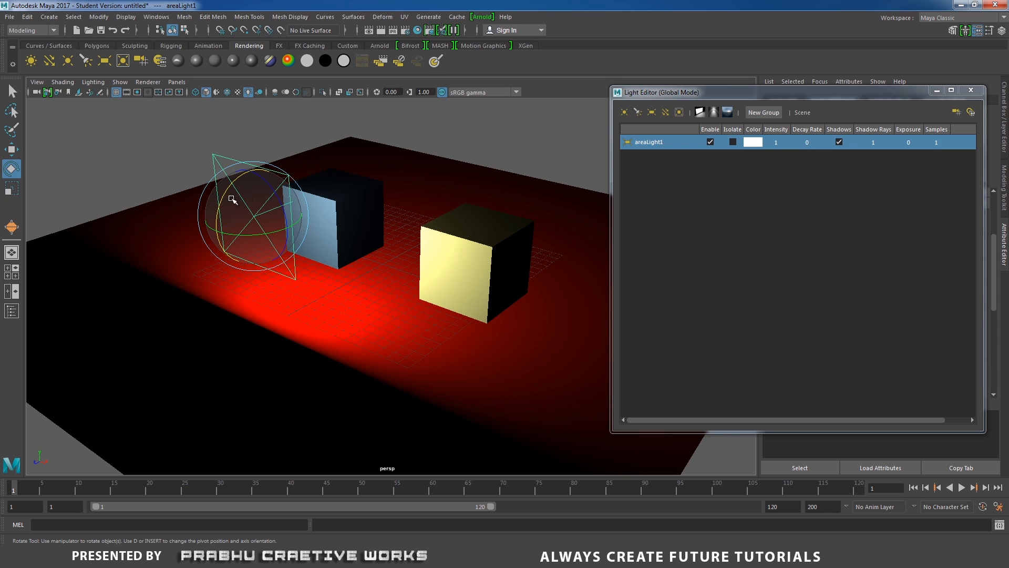
pyautogui.moveTo(225, 190); pyautogui.dragTo(240, 176)
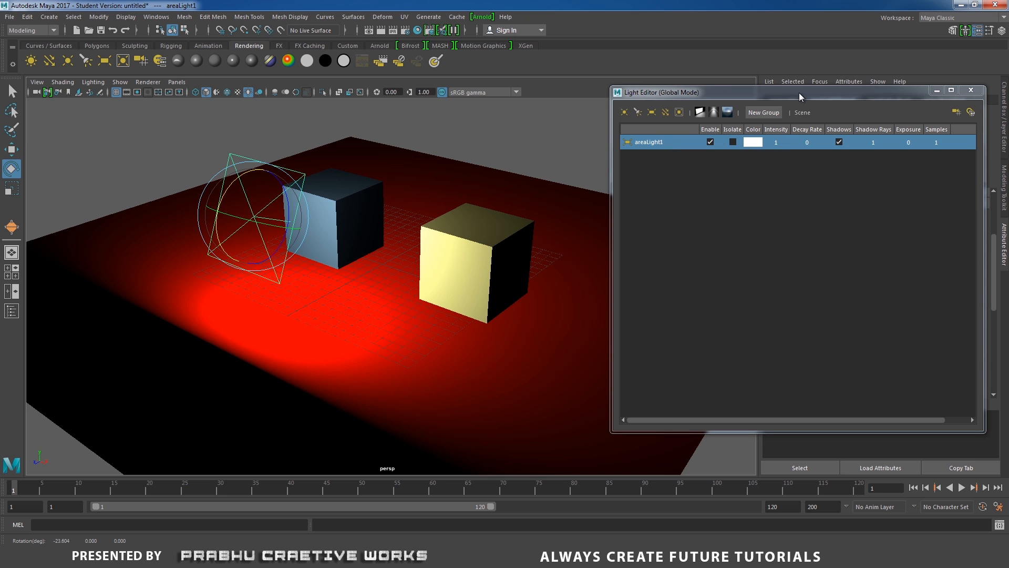
# Change areaLight1's color to fully saturated red in the Light Editor.
pyautogui.moveTo(799, 92); pyautogui.dragTo(619, 89)
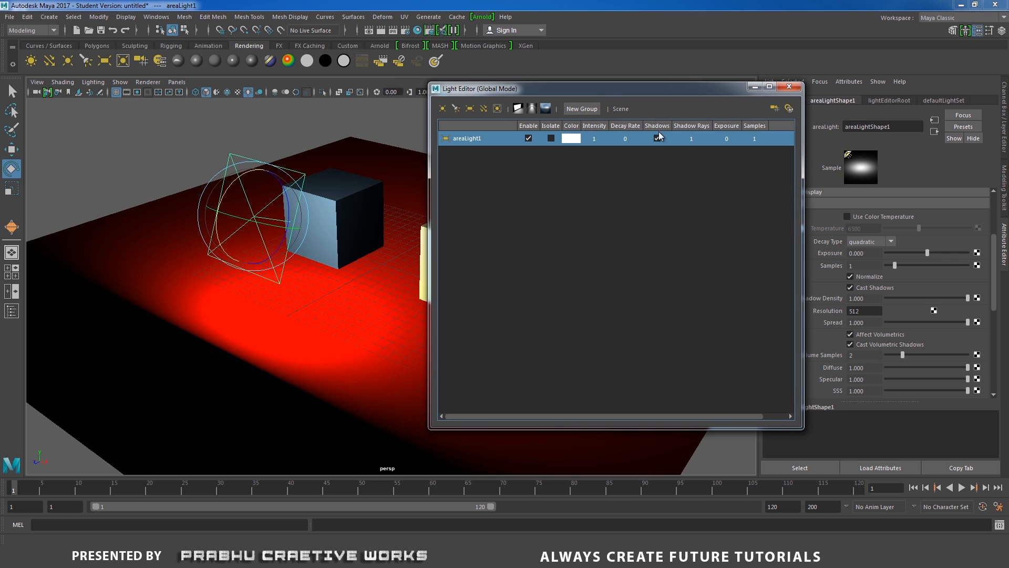
pyautogui.click(572, 139)
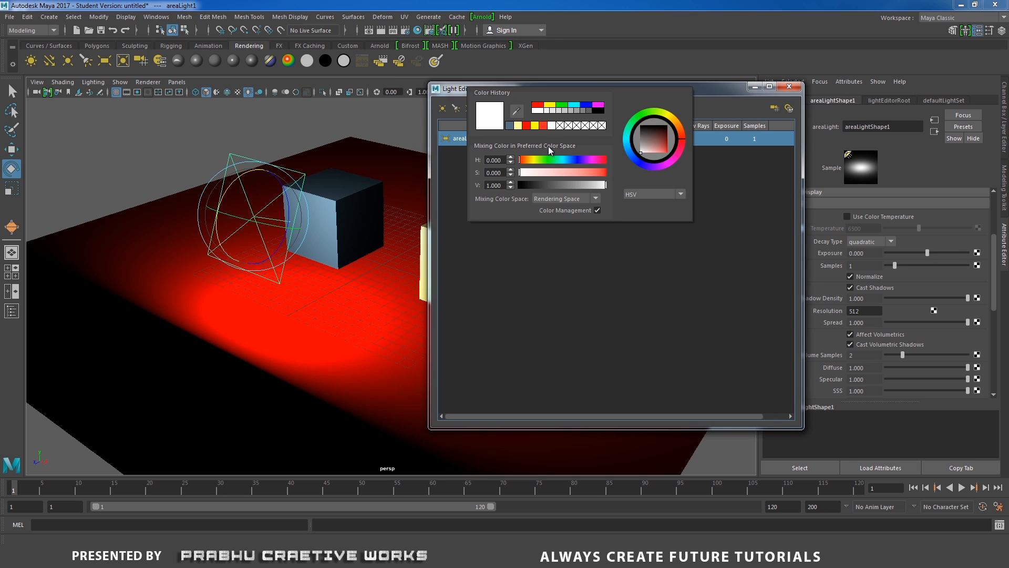
pyautogui.moveTo(655, 141); pyautogui.dragTo(684, 185)
pyautogui.click(676, 228)
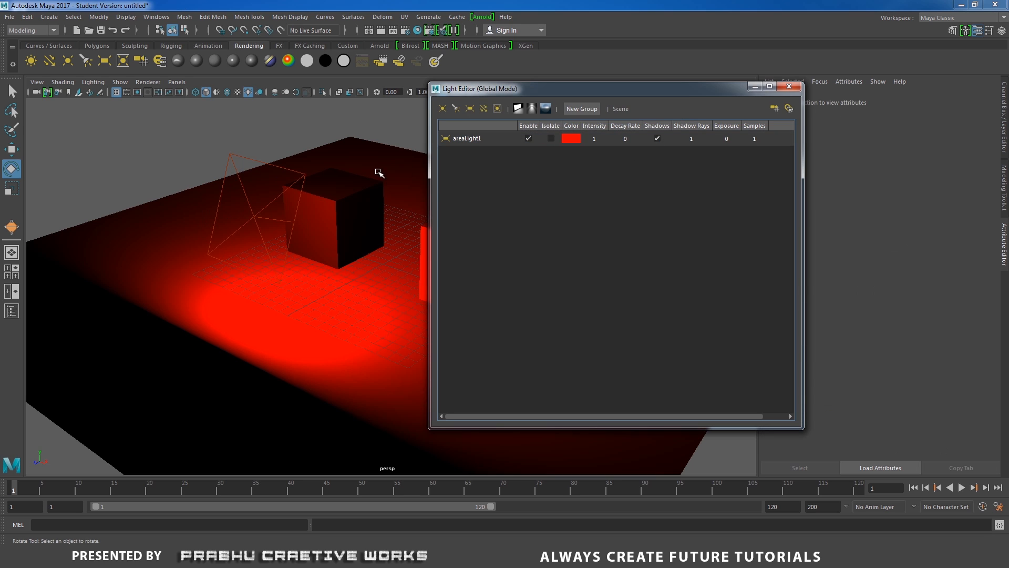
# Set areaLight1's intensity to 2 and its decay rate to 5 in the Light Editor.
pyautogui.click(272, 164)
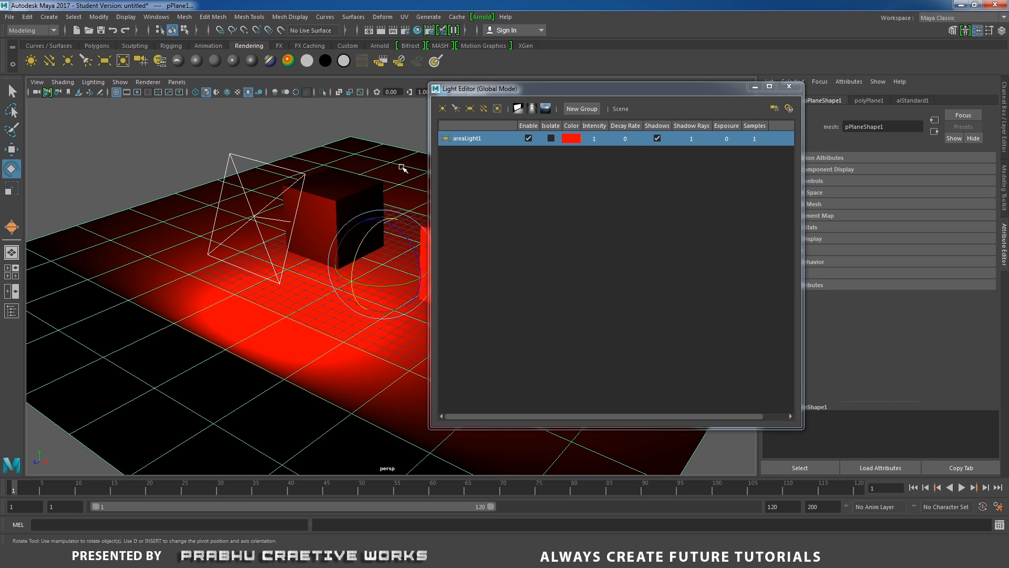
pyautogui.doubleClick(594, 139)
pyautogui.write('2')
pyautogui.press('Return')
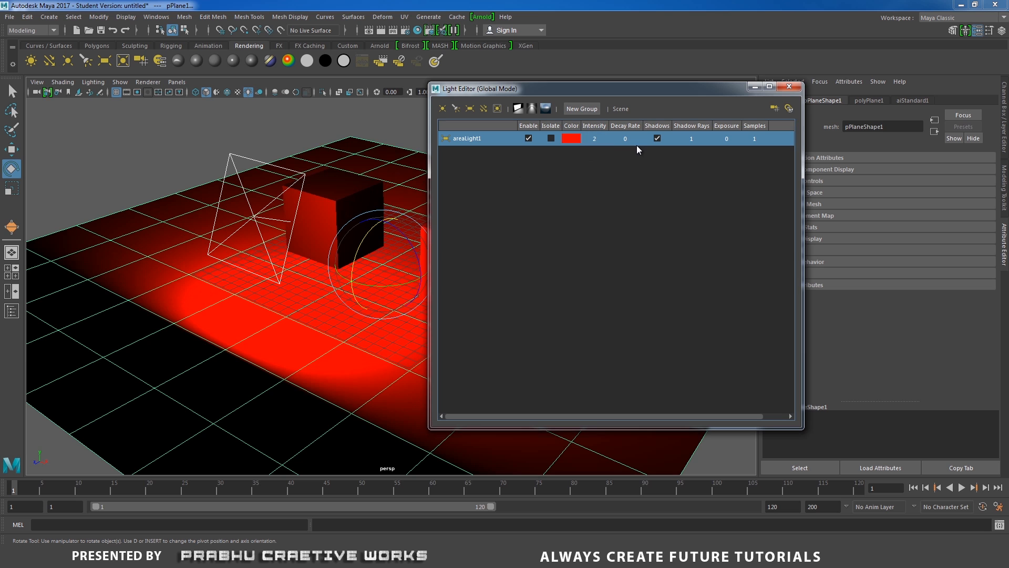
pyautogui.doubleClick(626, 139)
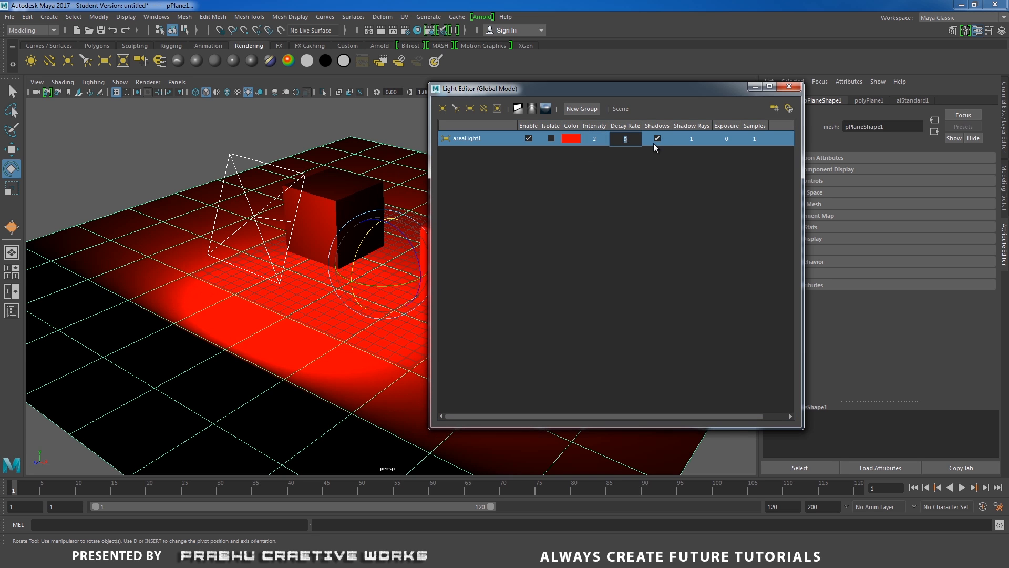
pyautogui.write('5')
pyautogui.press('Return')
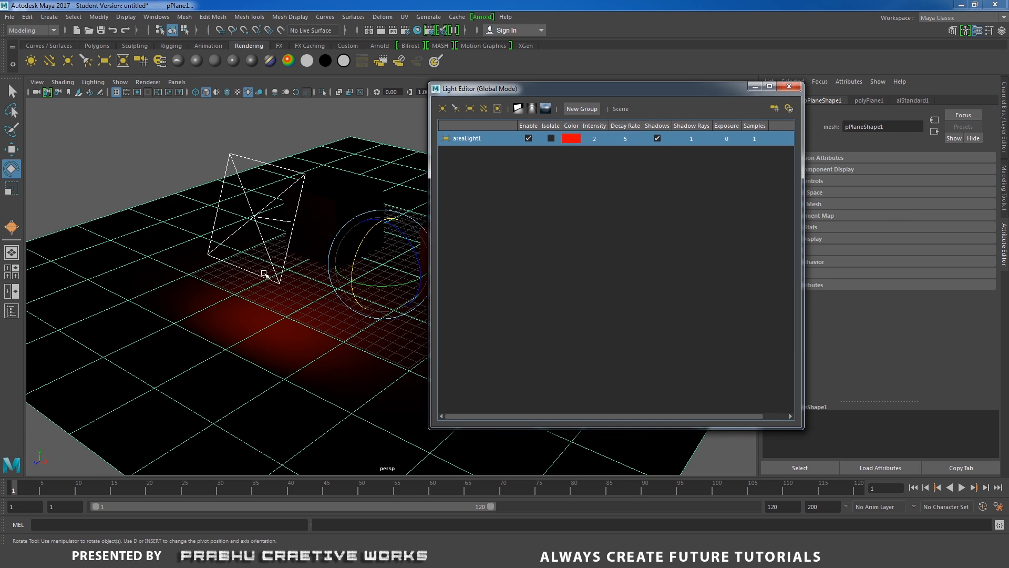
# Set areaLight1's color back to white by reducing its saturation to 0.
pyautogui.keyDown('alt'); pyautogui.moveTo(266, 275); pyautogui.dragTo(290, 253); pyautogui.keyUp('alt')
pyautogui.click(567, 138)
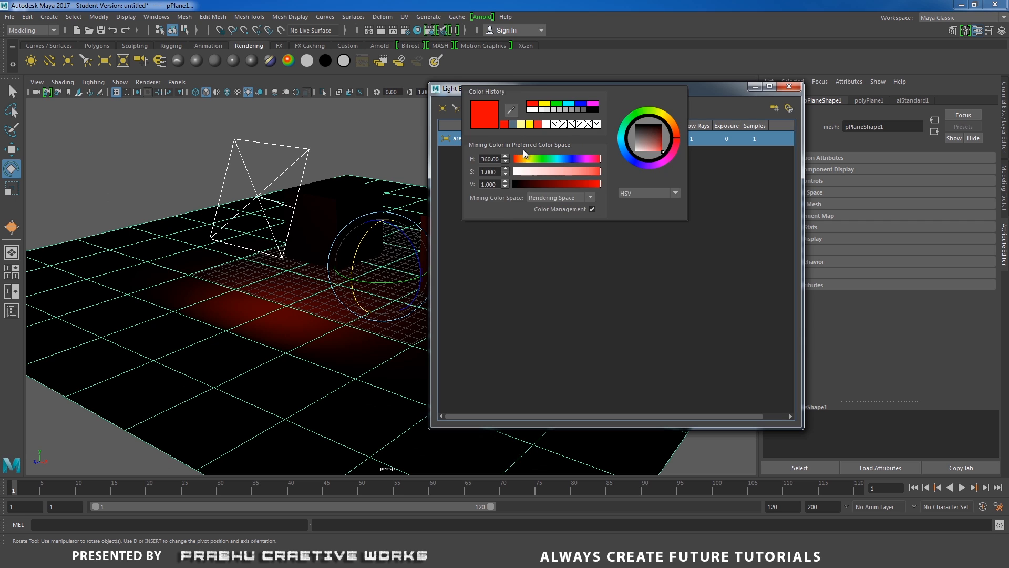
pyautogui.moveTo(520, 172); pyautogui.dragTo(496, 171)
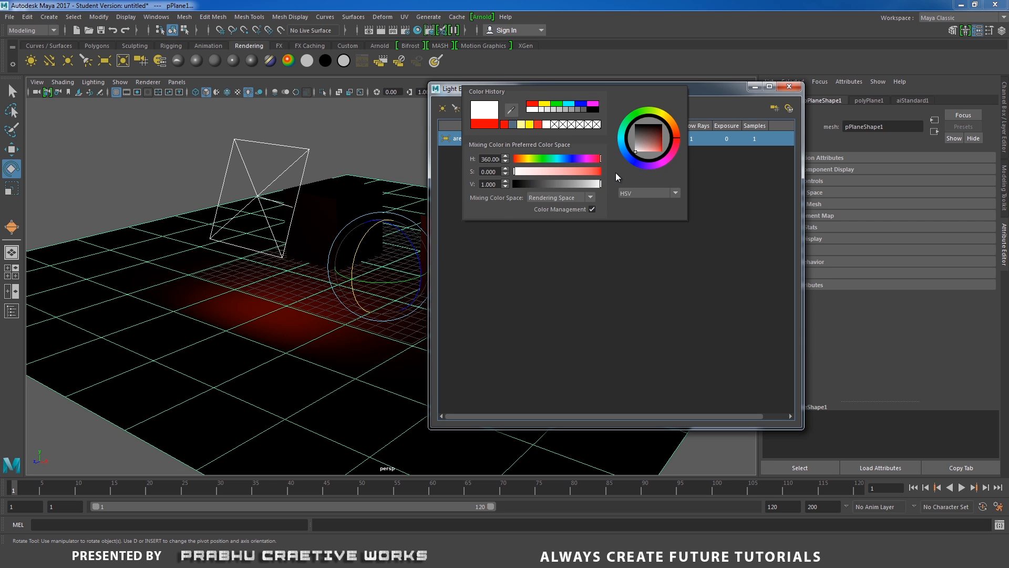
pyautogui.click(731, 193)
# Create a second area light from the Light Editor and rotate it about 83 degrees around Y.
pyautogui.keyDown('alt'); pyautogui.moveTo(295, 212); pyautogui.dragTo(359, 223); pyautogui.keyUp('alt')
pyautogui.keyDown('alt'); pyautogui.moveTo(306, 233); pyautogui.dragTo(188, 260, button='middle'); pyautogui.keyUp('alt')
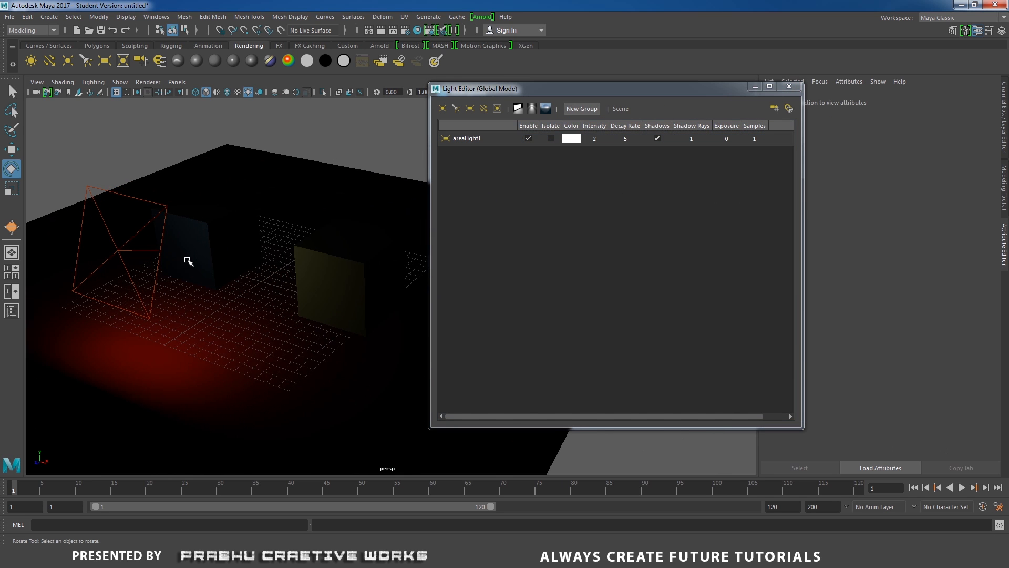
pyautogui.keyDown('alt'); pyautogui.moveTo(188, 261); pyautogui.dragTo(232, 243); pyautogui.keyUp('alt')
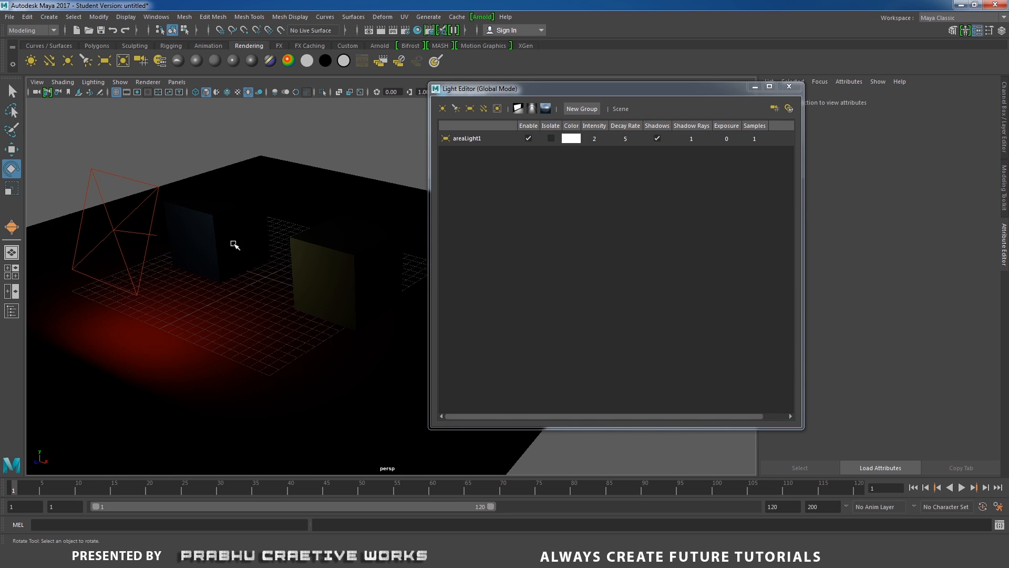
pyautogui.click(469, 108)
pyautogui.keyDown('alt'); pyautogui.moveTo(334, 229); pyautogui.dragTo(371, 266); pyautogui.keyUp('alt')
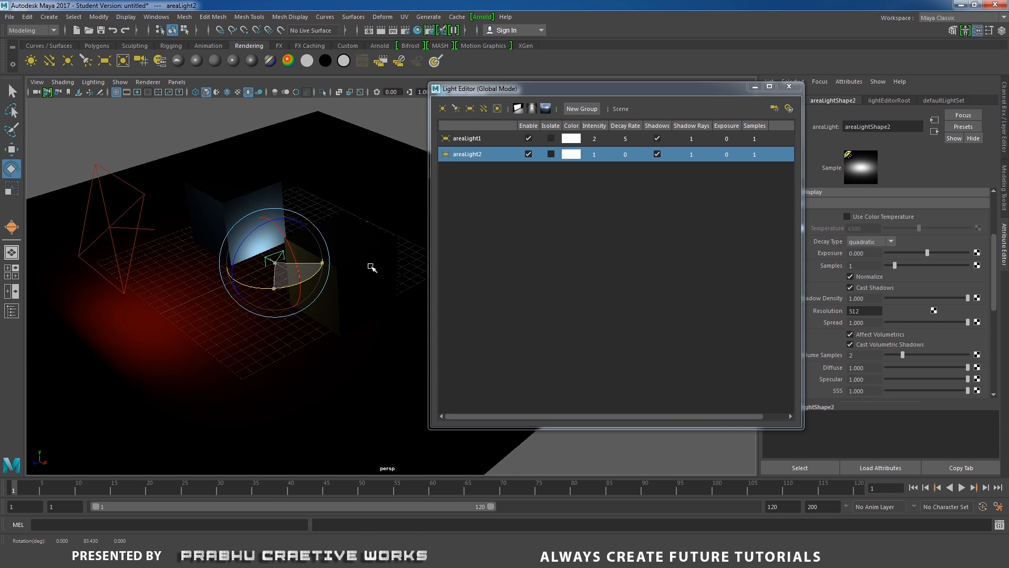
# Move areaLight2 about 17.7 units along X and raise it about 12.7 units, beyond the yellow cube.
pyautogui.moveTo(294, 258); pyautogui.dragTo(487, 340)
pyautogui.press('w')
pyautogui.keyDown('alt'); pyautogui.moveTo(367, 306); pyautogui.dragTo(285, 305, button='middle'); pyautogui.keyUp('alt')
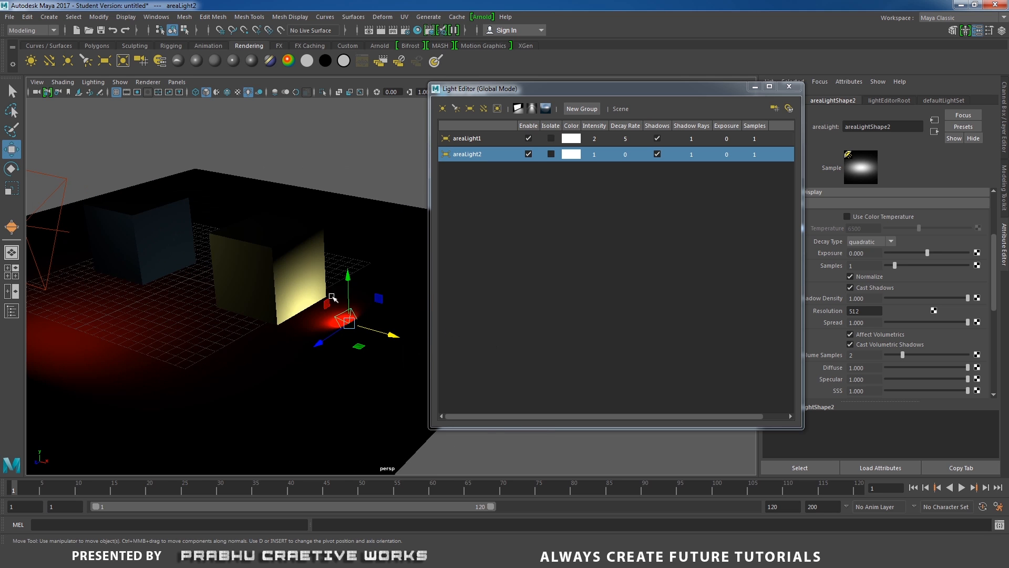
pyautogui.moveTo(348, 279); pyautogui.dragTo(361, 116)
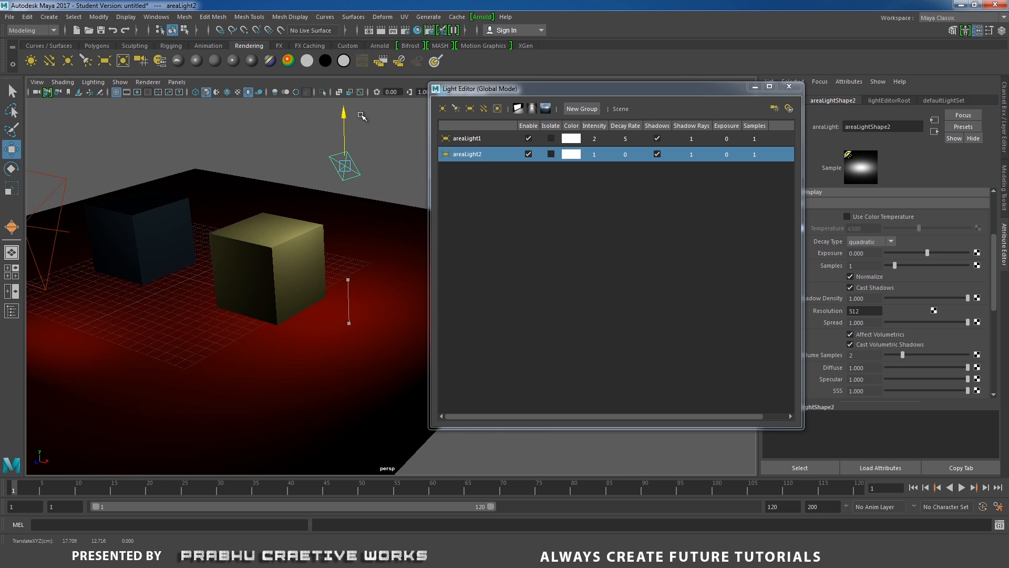
pyautogui.keyDown('alt'); pyautogui.moveTo(315, 237); pyautogui.dragTo(325, 267, button='middle'); pyautogui.keyUp('alt')
# Set areaLight2's intensity to 5.
pyautogui.doubleClick(593, 154)
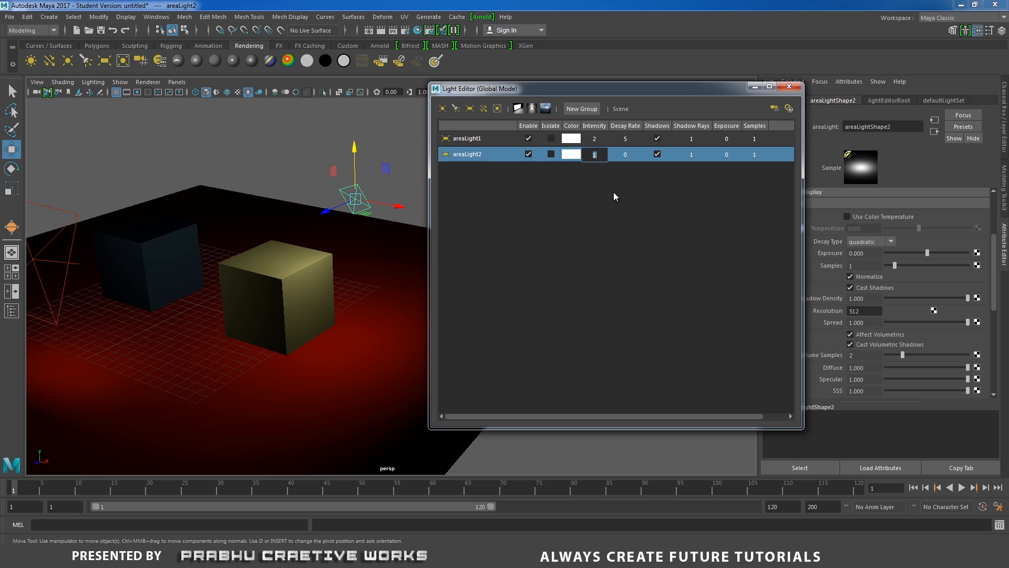
pyautogui.write('5')
pyautogui.press('Return')
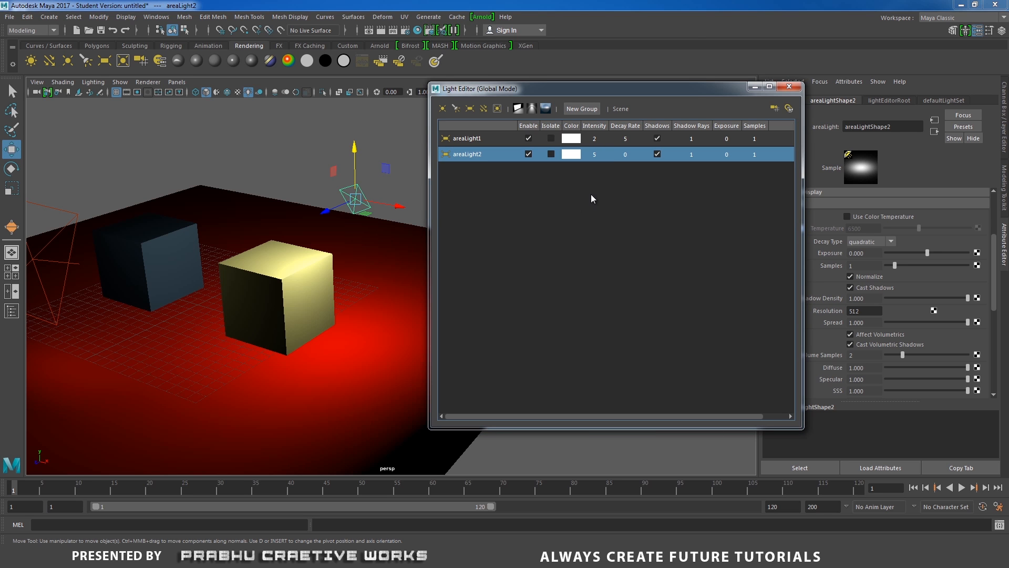
# Isolate areaLight2 in the Light Editor and examine its lighting on the cubes and plane.
pyautogui.moveTo(324, 246)
pyautogui.keyDown('alt'); pyautogui.mouseDown()
pyautogui.moveTo(299, 252)
pyautogui.moveTo(337, 252)
pyautogui.mouseUp(); pyautogui.keyUp('alt')
pyautogui.keyDown('alt'); pyautogui.moveTo(420, 241); pyautogui.dragTo(473, 238, button='middle'); pyautogui.keyUp('alt')
pyautogui.keyDown('alt'); pyautogui.moveTo(355, 254); pyautogui.dragTo(330, 264); pyautogui.keyUp('alt')
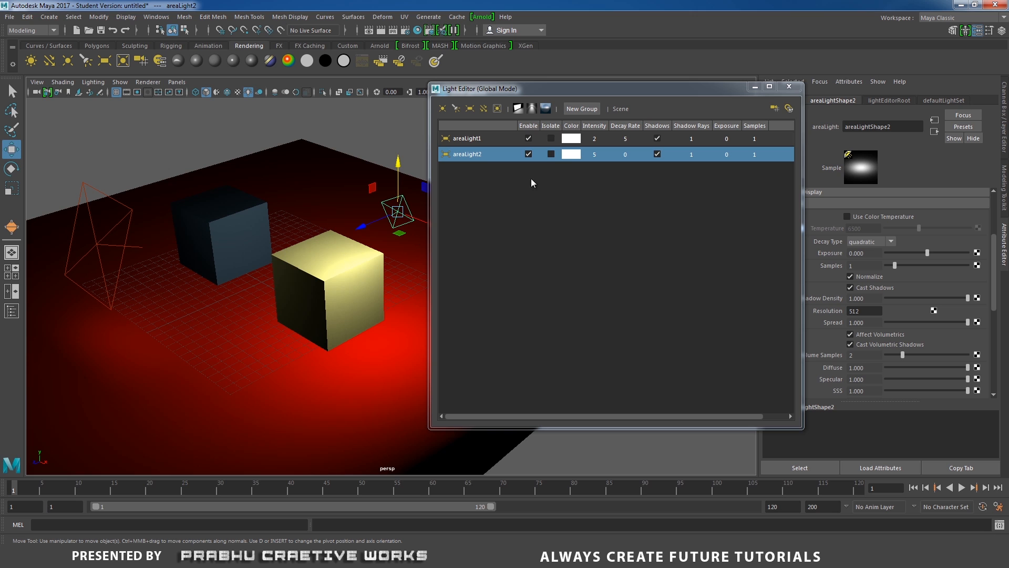
pyautogui.click(551, 154)
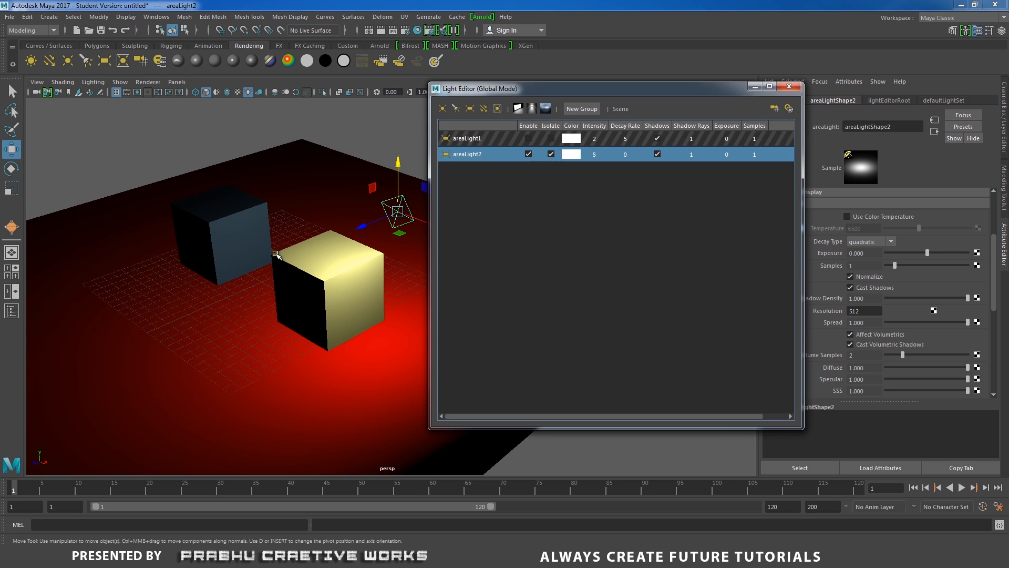
pyautogui.keyDown('alt'); pyautogui.moveTo(227, 283); pyautogui.dragTo(311, 278); pyautogui.keyUp('alt')
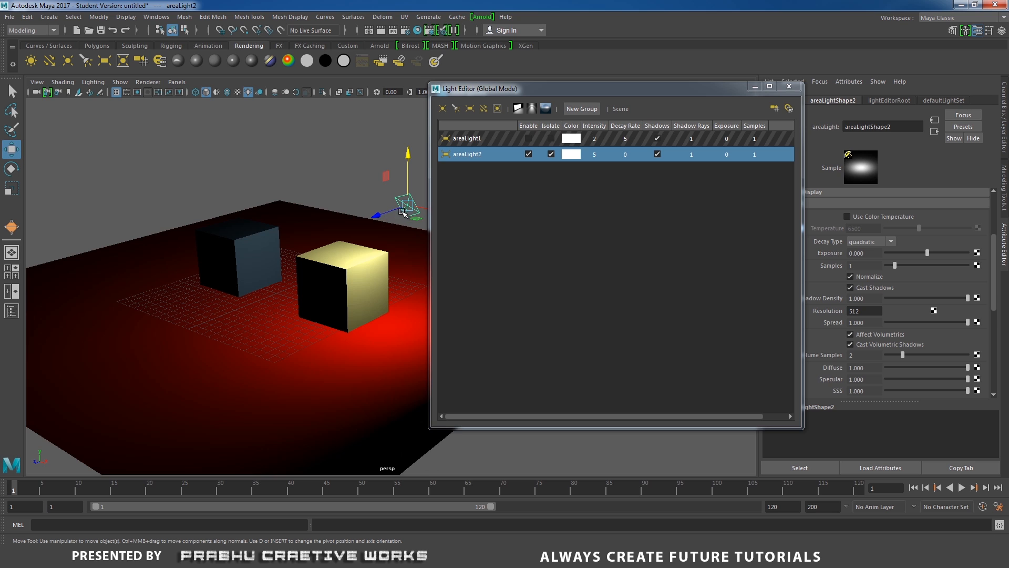
pyautogui.keyDown('alt'); pyautogui.moveTo(403, 213); pyautogui.dragTo(293, 274); pyautogui.keyUp('alt')
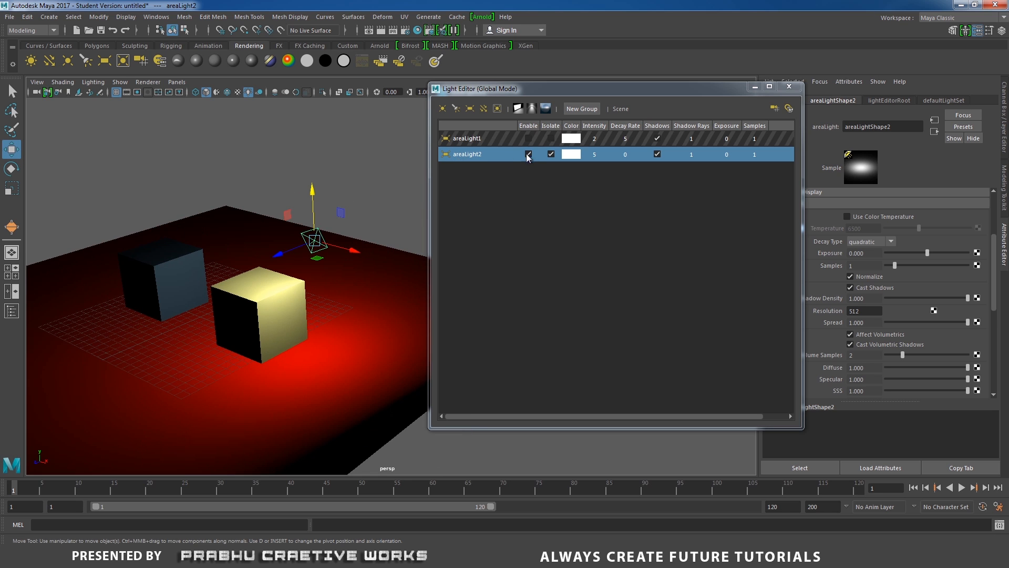
# Isolate areaLight1 as well, and toggle areaLight2's isolation to compare the two lights.
pyautogui.click(551, 138)
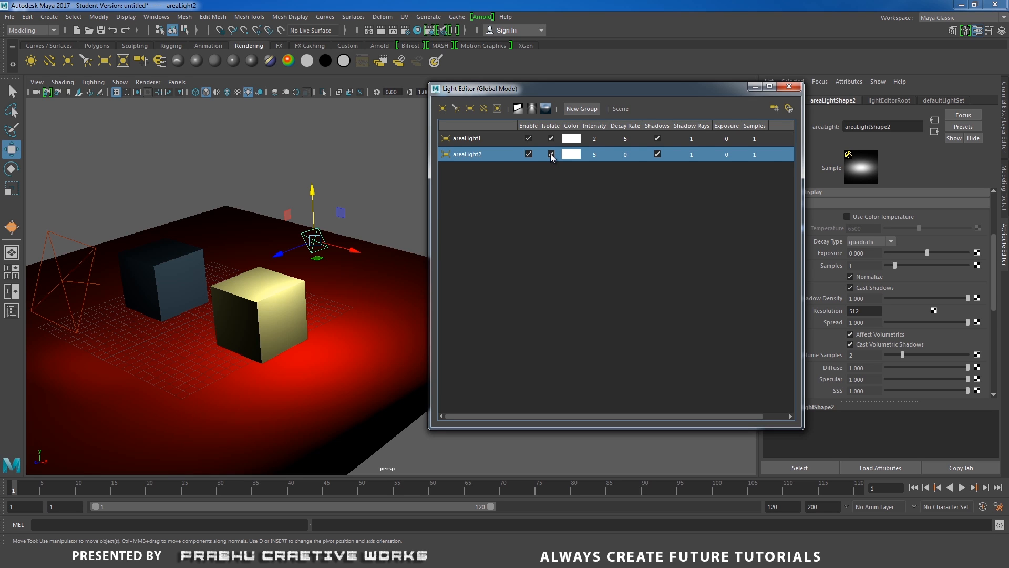
pyautogui.click(551, 154)
pyautogui.keyDown('alt'); pyautogui.moveTo(191, 332); pyautogui.dragTo(202, 219); pyautogui.keyUp('alt')
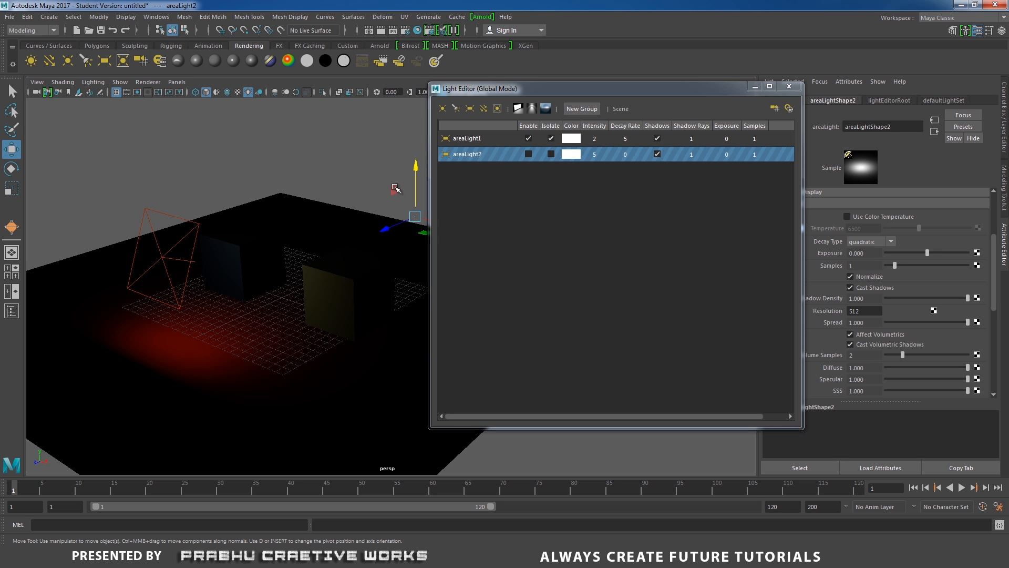
pyautogui.keyDown('alt'); pyautogui.moveTo(220, 268); pyautogui.dragTo(384, 289); pyautogui.keyUp('alt')
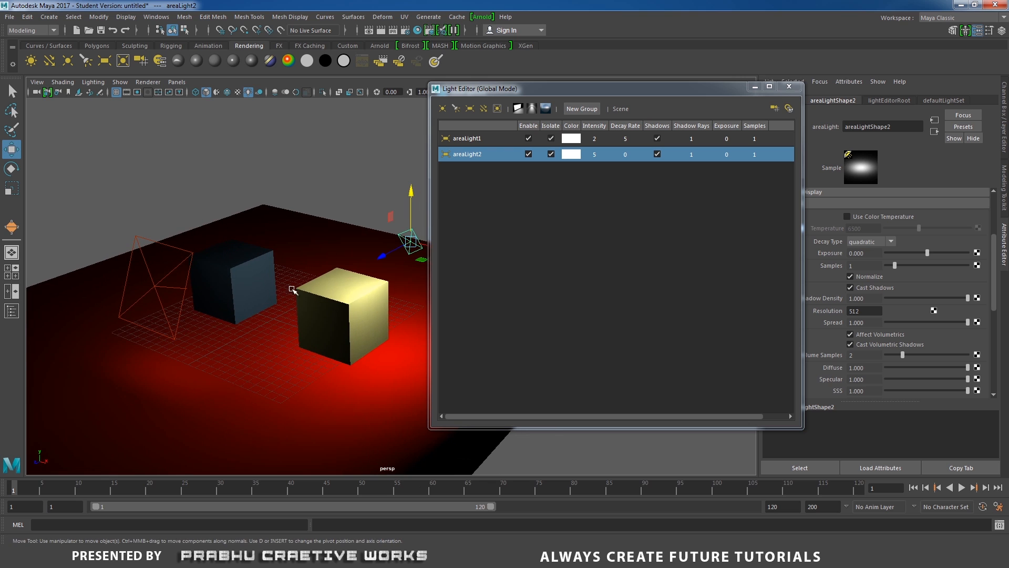
pyautogui.moveTo(508, 98); pyautogui.dragTo(581, 84)
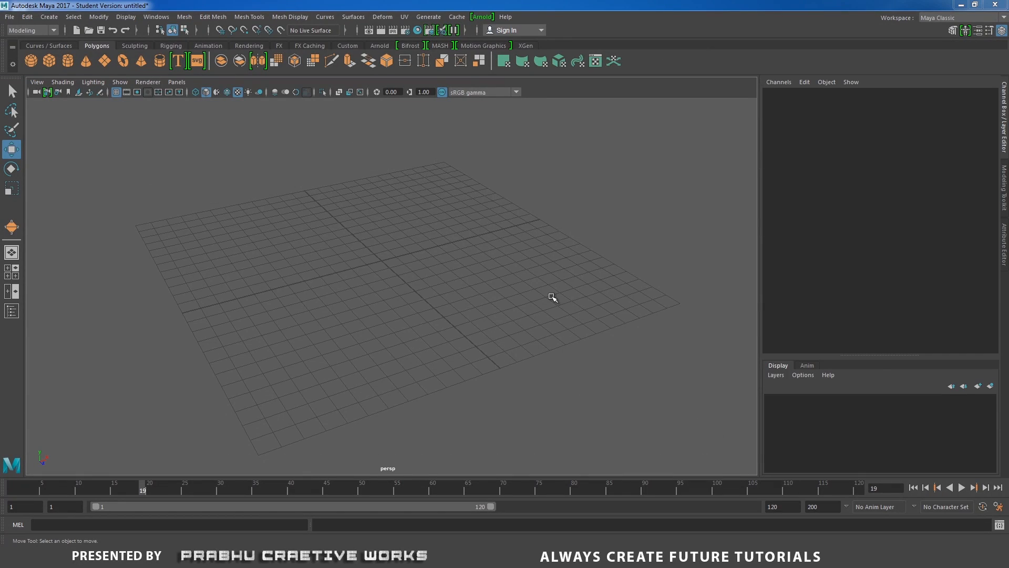
# Check the MASH tools, create a polygon cube at the origin of the empty scene, and reselect it.
pyautogui.click(439, 47)
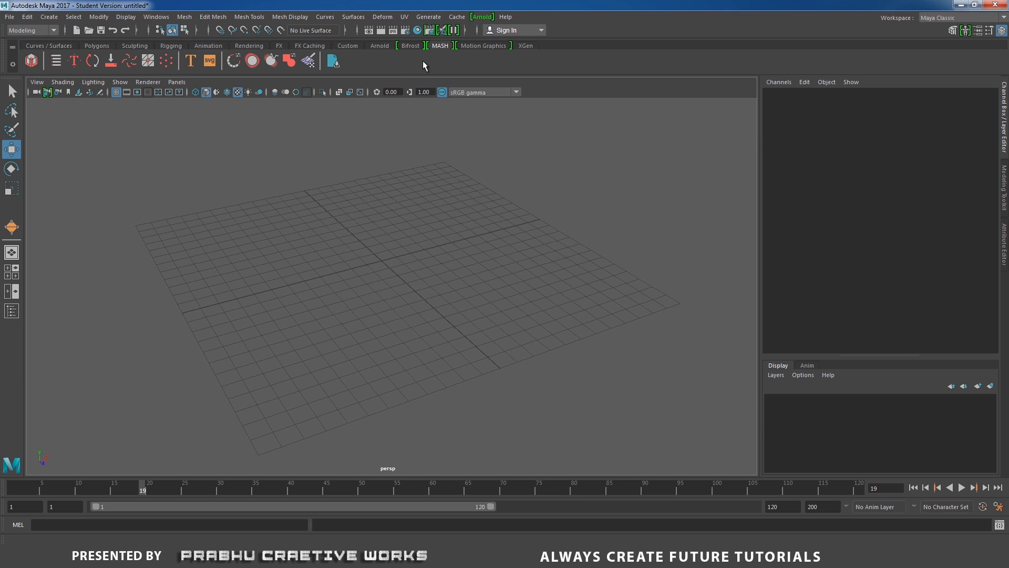
pyautogui.click(95, 47)
pyautogui.click(49, 60)
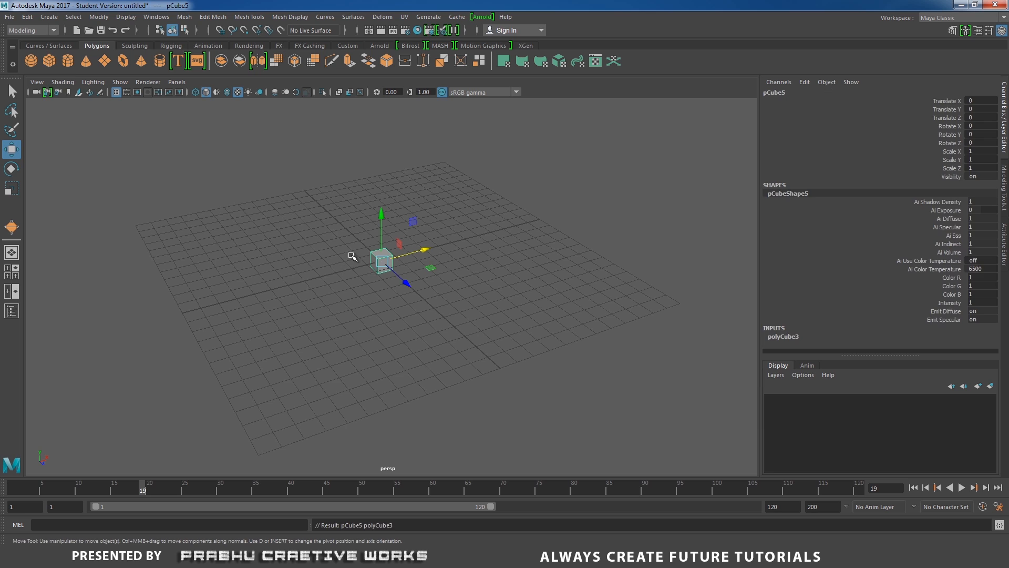
pyautogui.click(480, 299)
pyautogui.click(401, 248)
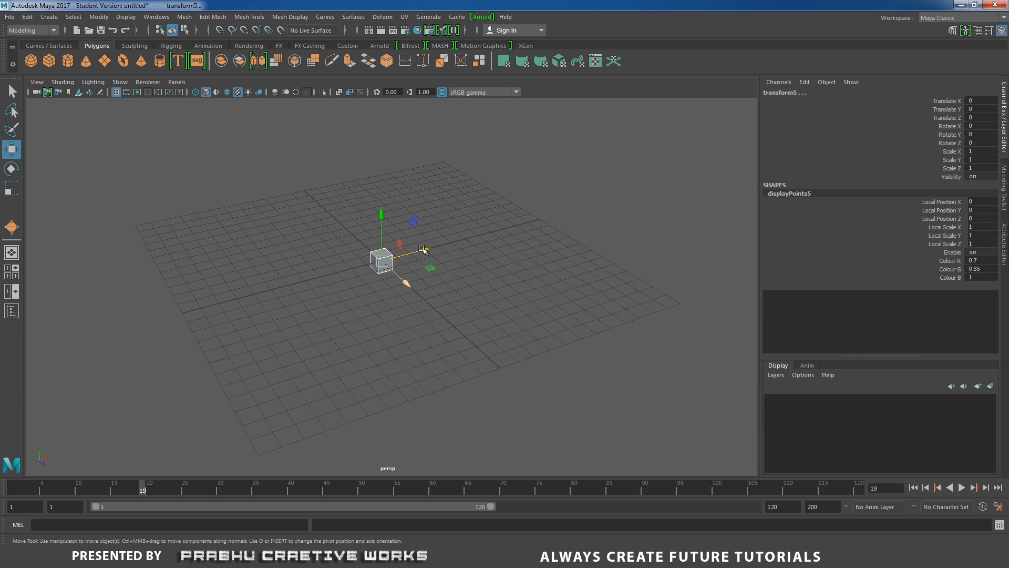
# Create a MASH network from the selected cube and view the resulting row of copies.
pyautogui.click(440, 46)
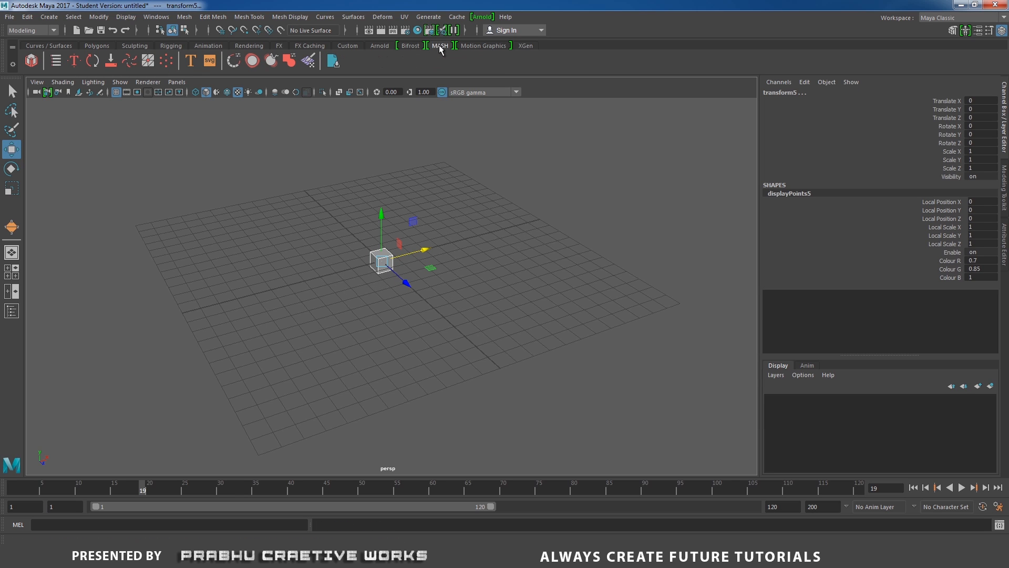
pyautogui.click(31, 61)
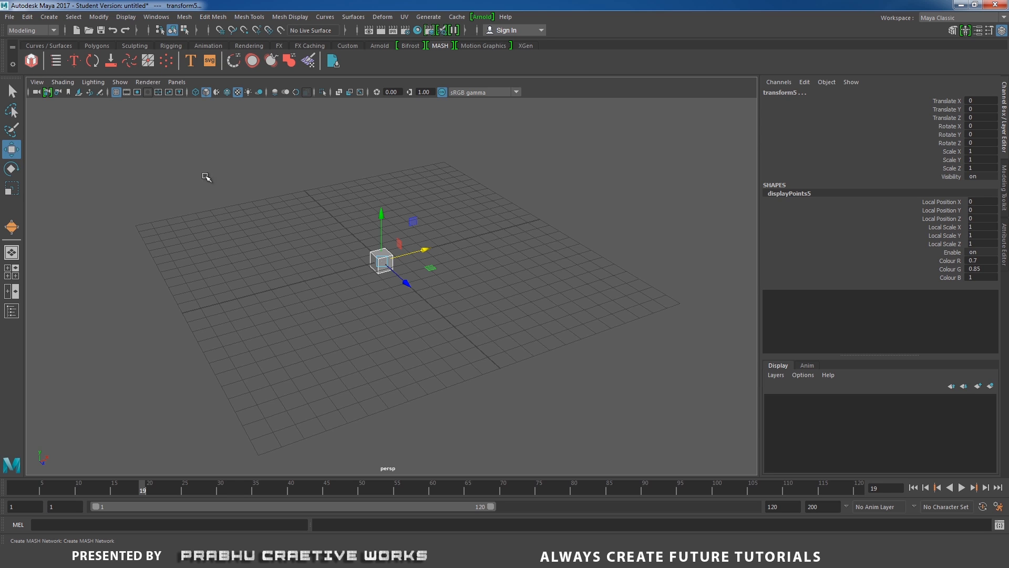
pyautogui.scroll(-6, 249, 250)
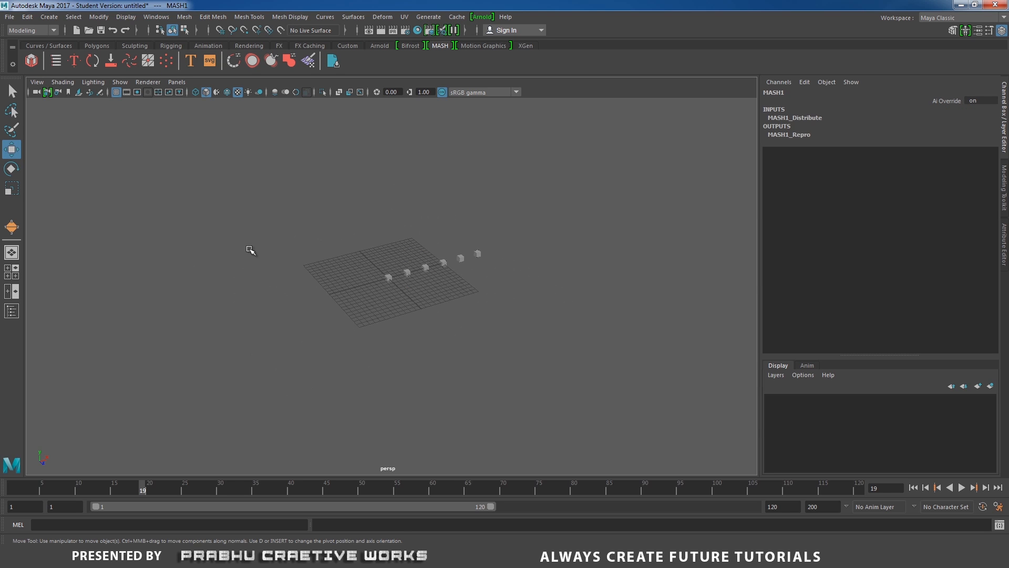
pyautogui.keyDown('alt'); pyautogui.moveTo(310, 267); pyautogui.dragTo(236, 281); pyautogui.keyUp('alt')
pyautogui.scroll(5, 572, 333)
pyautogui.keyDown('alt'); pyautogui.moveTo(572, 334); pyautogui.dragTo(547, 341); pyautogui.keyUp('alt')
pyautogui.keyDown('alt'); pyautogui.moveTo(538, 321); pyautogui.dragTo(478, 341, button='middle'); pyautogui.keyUp('alt')
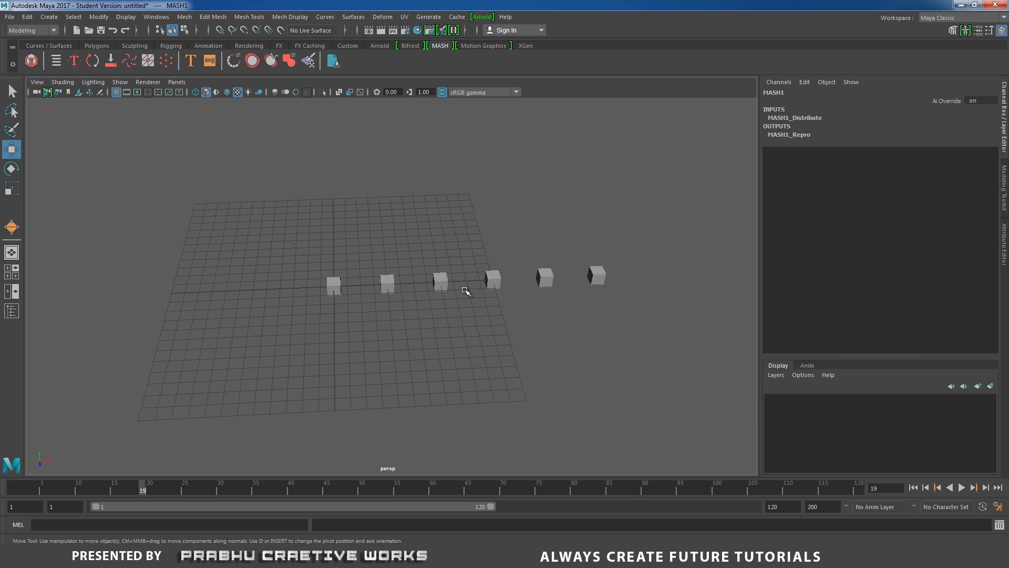
# Select the replicated cube mesh and show the attributes of its MASH Distribute node.
pyautogui.moveTo(747, 316); pyautogui.dragTo(749, 310)
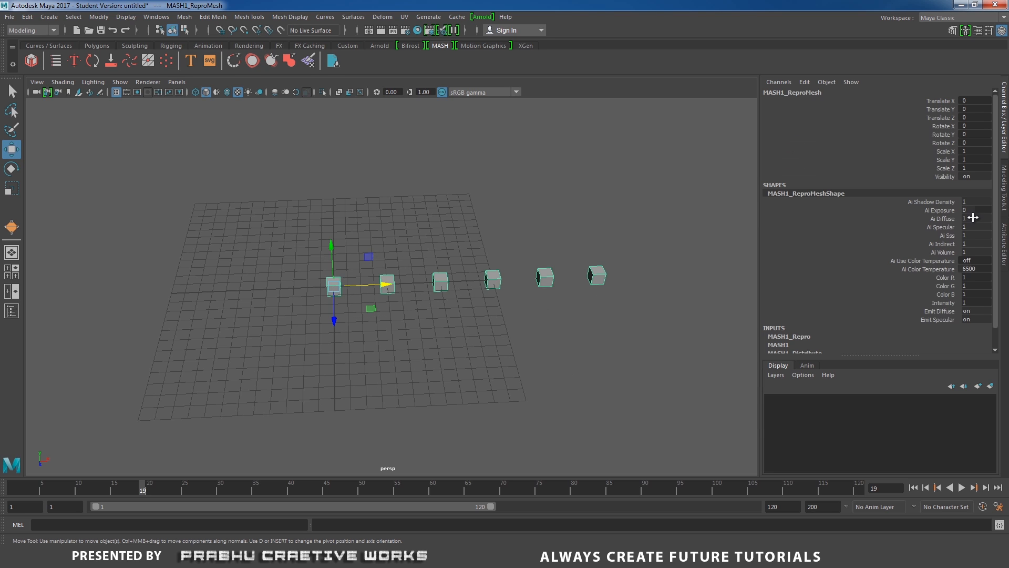
pyautogui.click(793, 339)
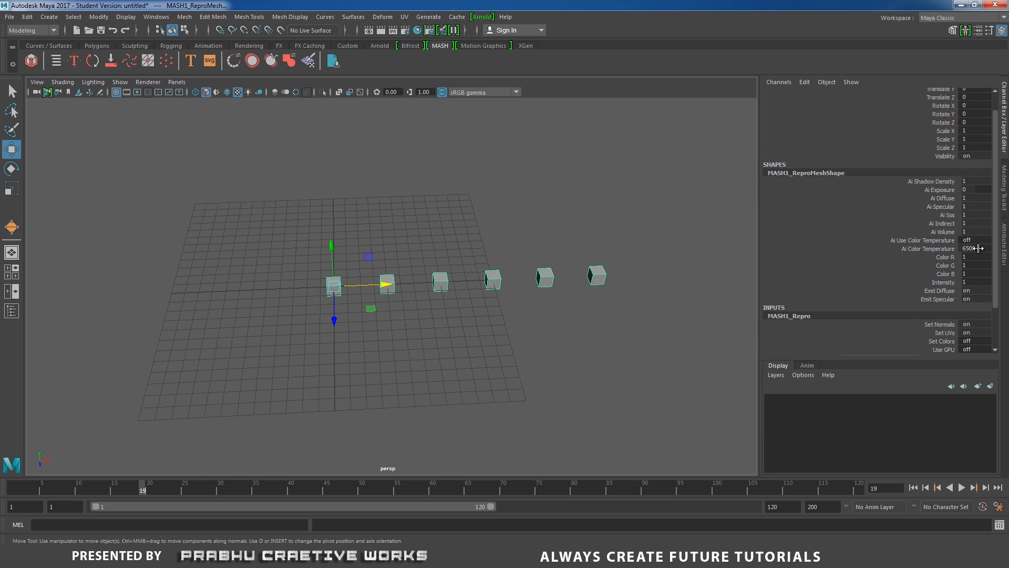
pyautogui.click(1005, 142)
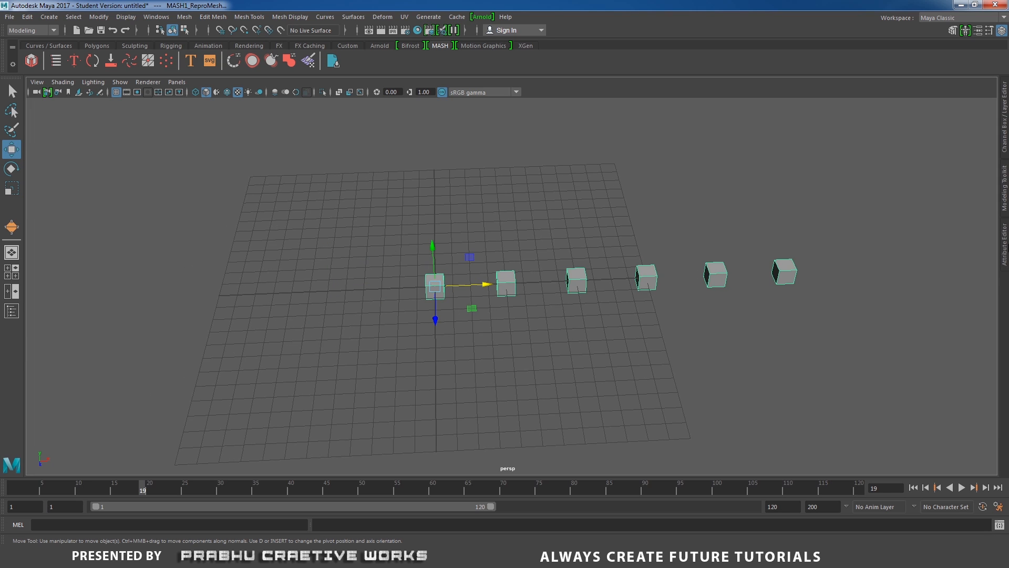
pyautogui.click(1006, 246)
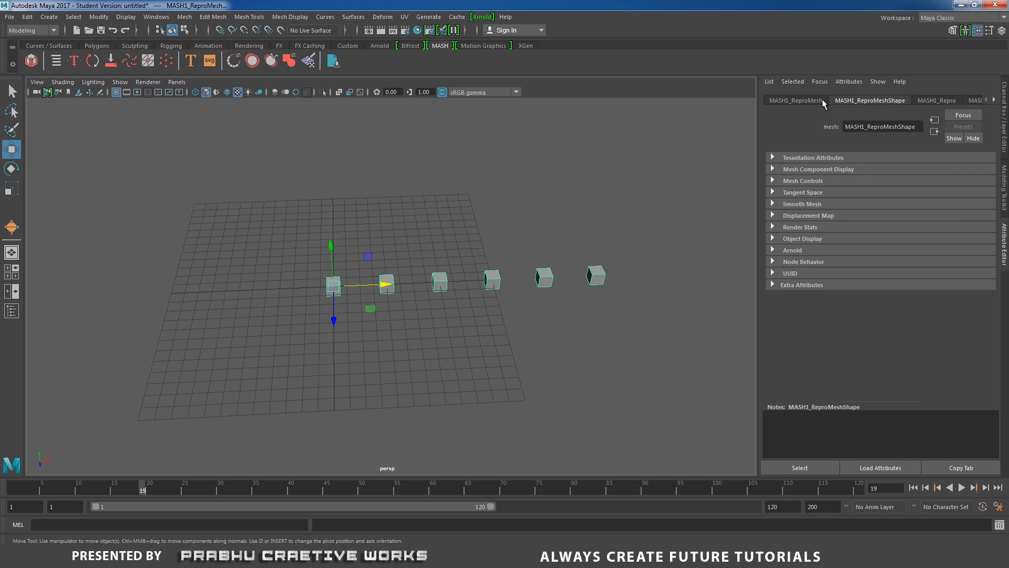
pyautogui.click(822, 100)
pyautogui.click(951, 98)
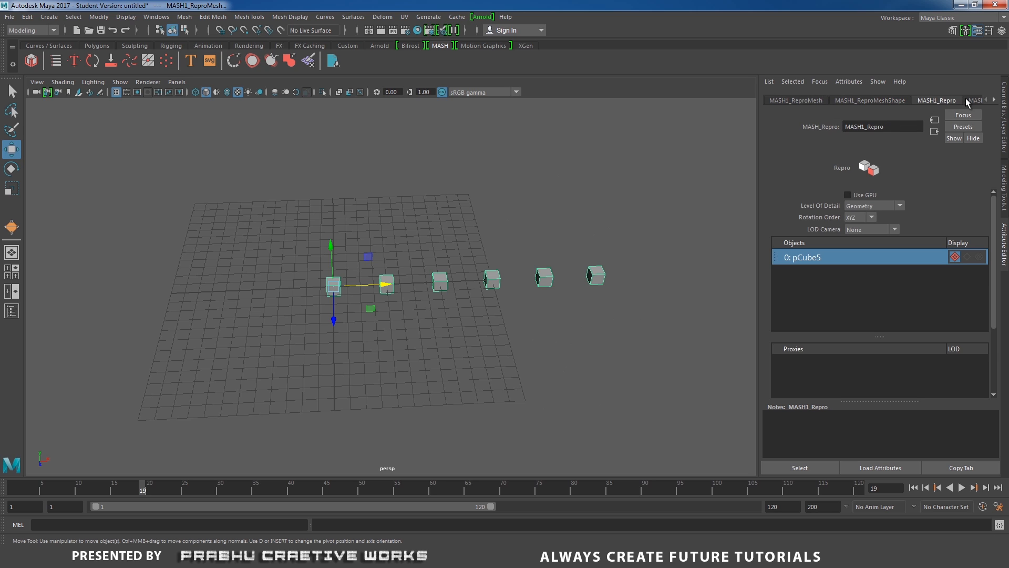
pyautogui.click(970, 100)
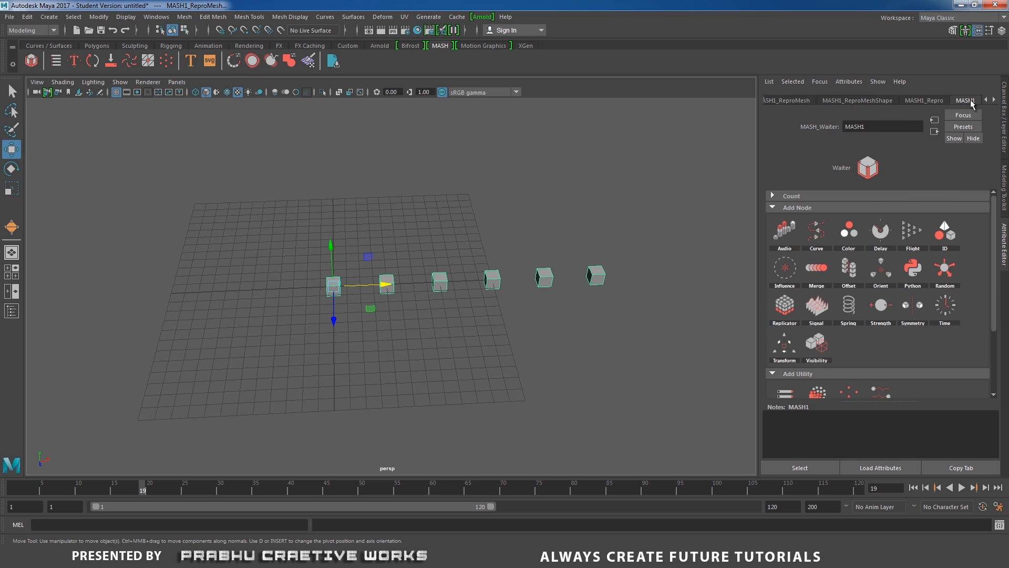
pyautogui.click(995, 99)
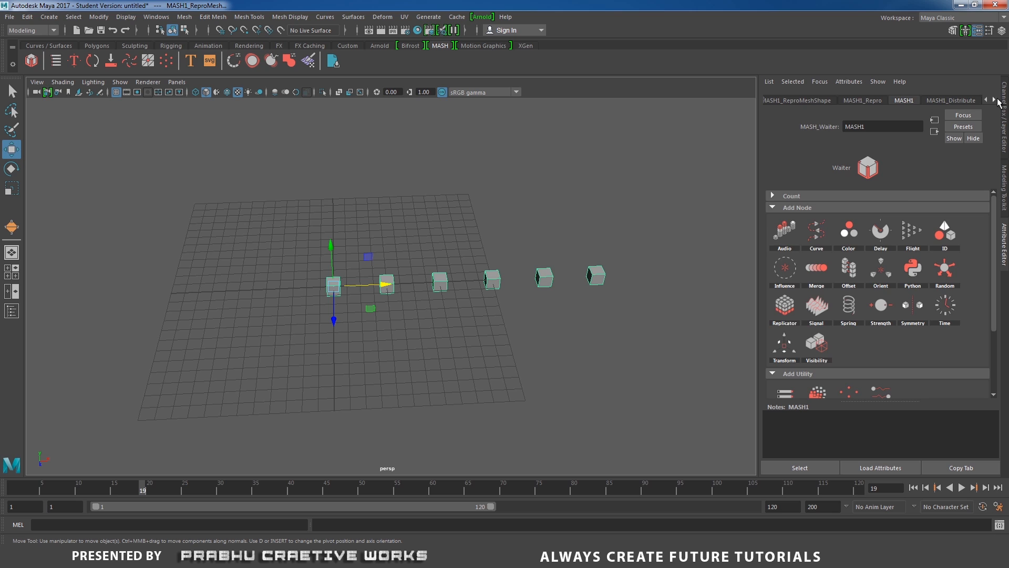
pyautogui.click(970, 101)
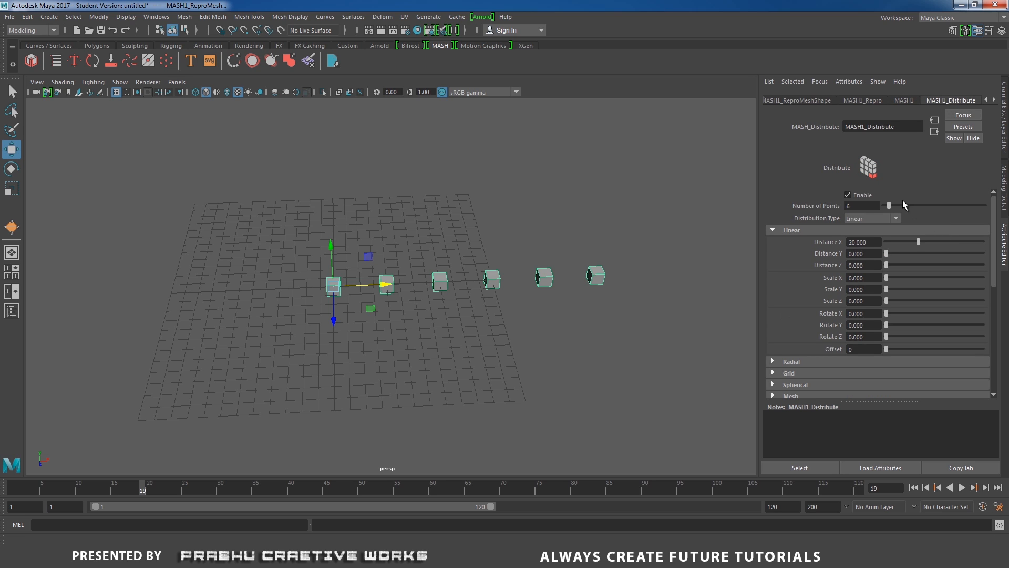
# Try a Linear distribution with 14 points and a Radial distribution with 9 points.
pyautogui.moveTo(894, 207)
pyautogui.mouseDown()
pyautogui.moveTo(914, 209)
pyautogui.moveTo(897, 209)
pyautogui.mouseUp()
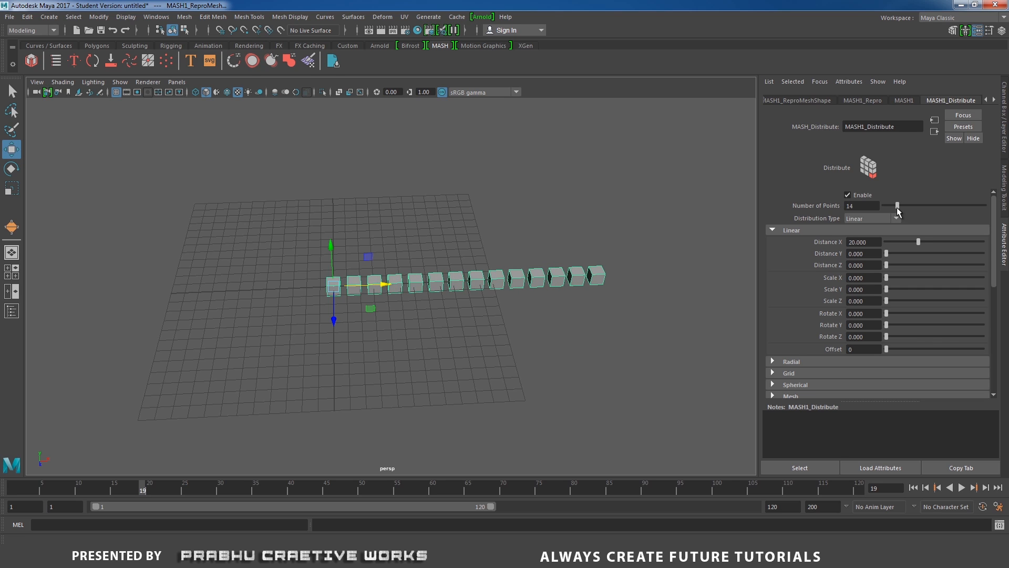
pyautogui.click(858, 217)
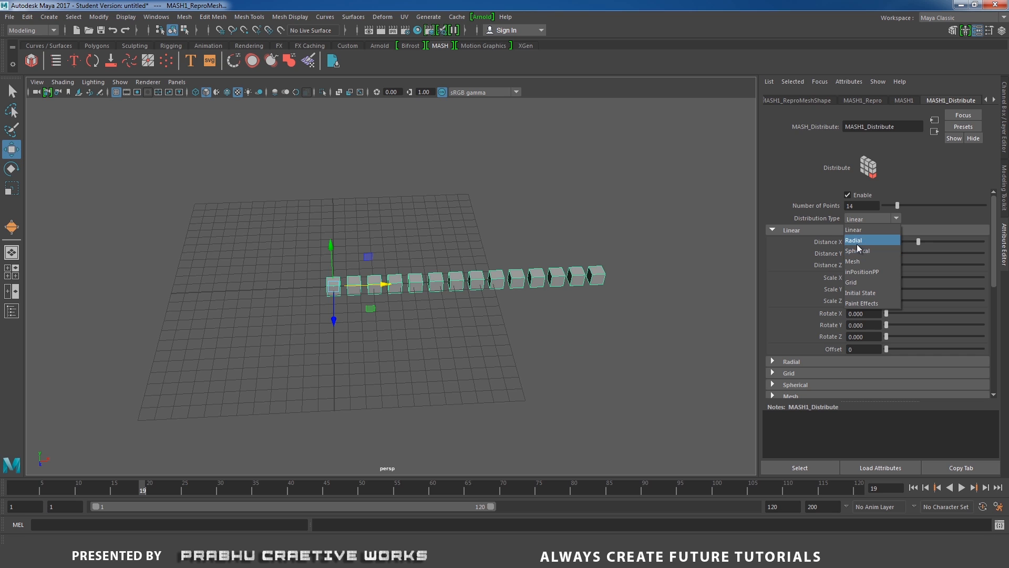
pyautogui.click(856, 241)
pyautogui.moveTo(897, 205)
pyautogui.mouseDown()
pyautogui.moveTo(910, 203)
pyautogui.moveTo(892, 206)
pyautogui.mouseUp()
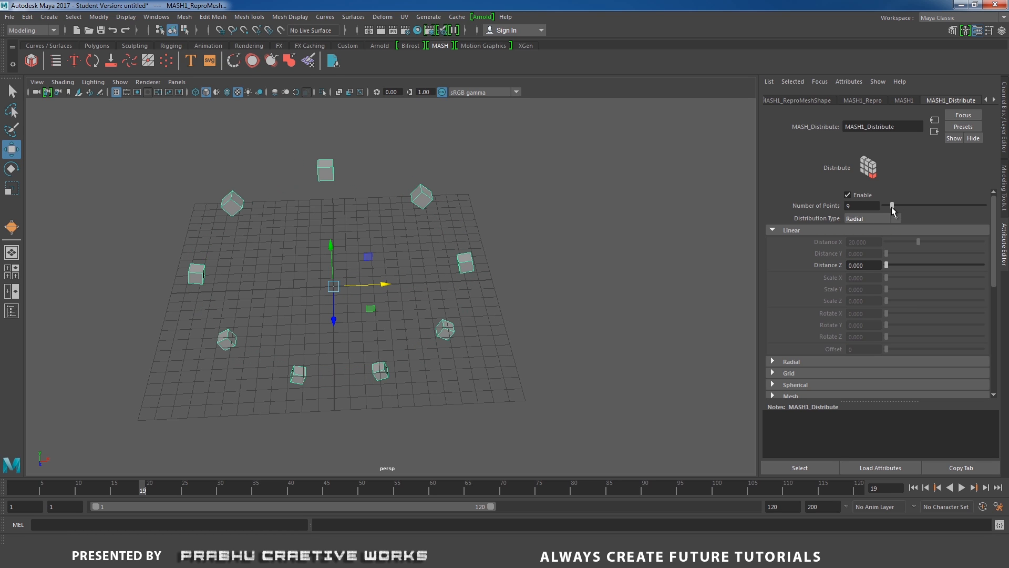
# Set the distribution type to Spherical, trying the Mesh type in between.
pyautogui.click(871, 219)
pyautogui.click(860, 251)
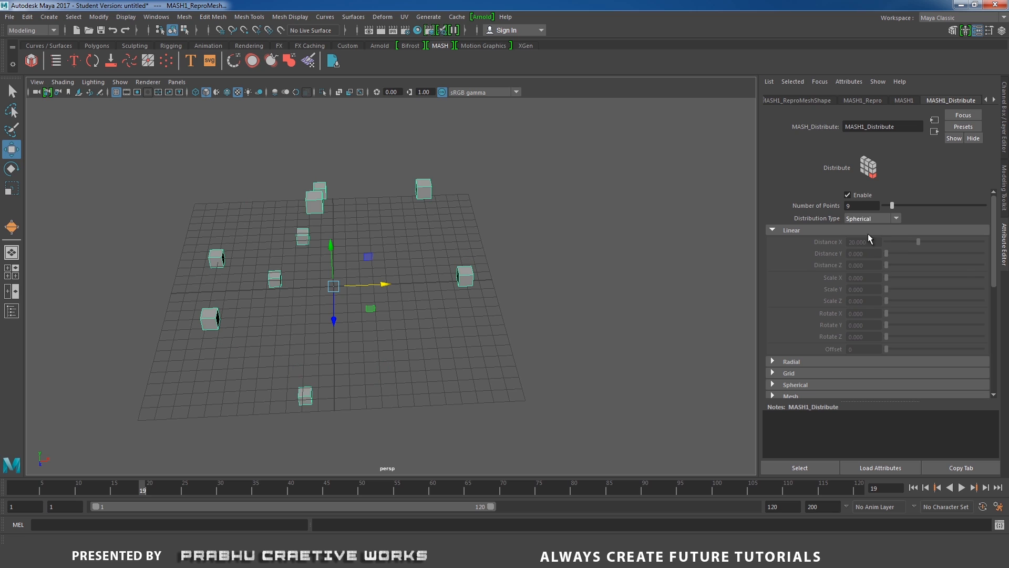
pyautogui.click(876, 216)
pyautogui.click(859, 259)
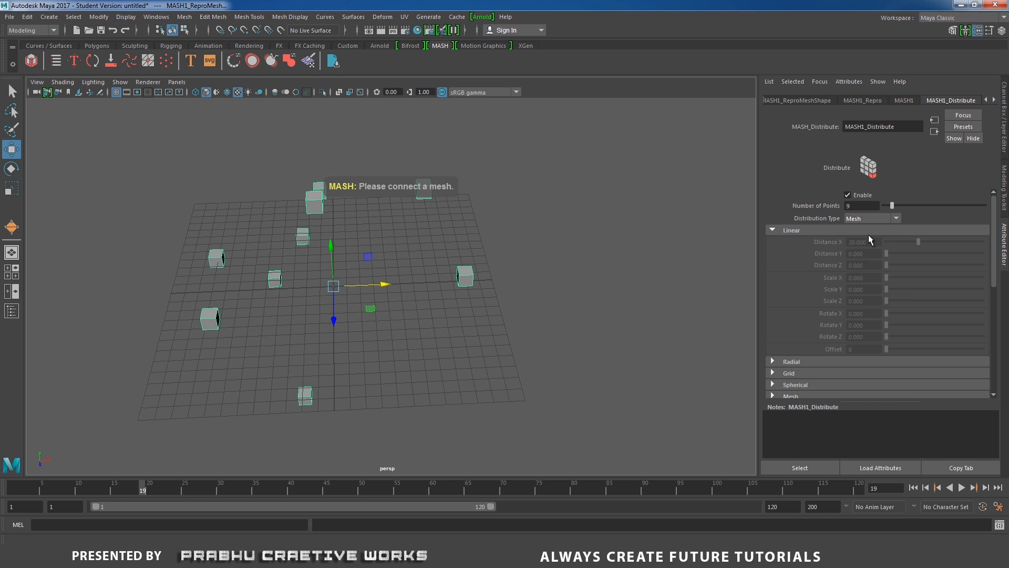
pyautogui.click(872, 219)
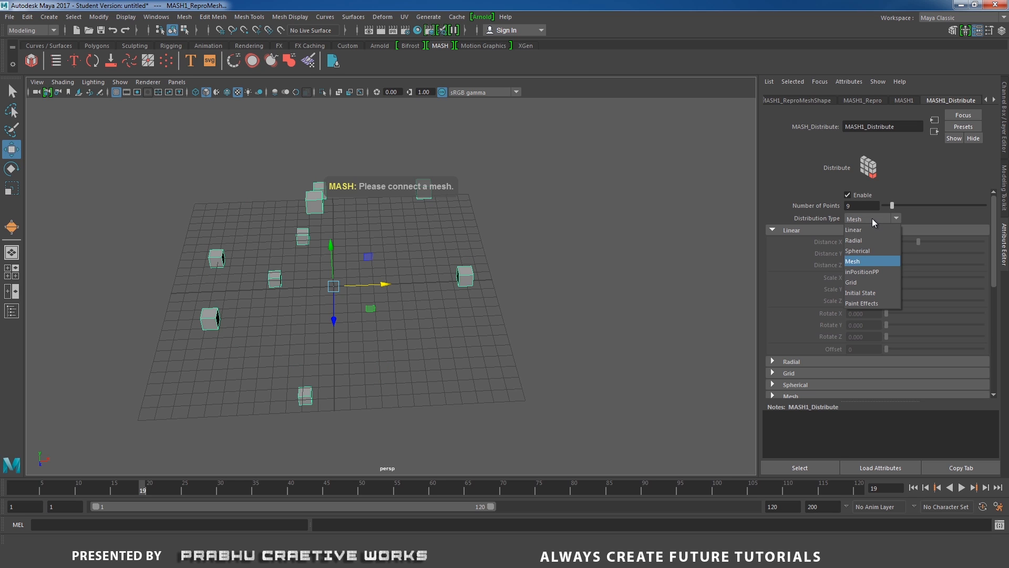
pyautogui.click(861, 250)
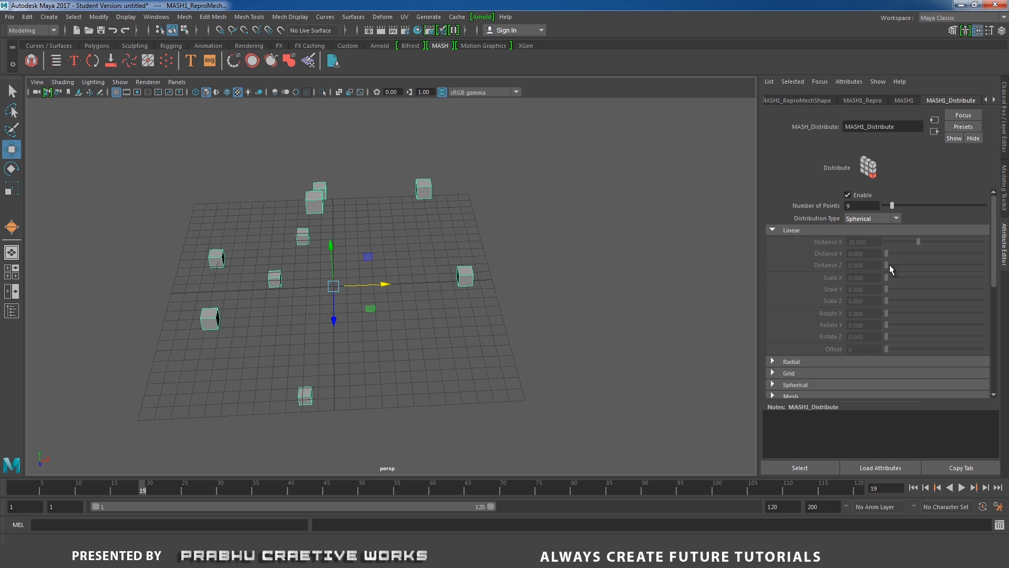
# Reduce the Distribute node's number of points to 1 and key it at frame 1.
pyautogui.moveTo(897, 206); pyautogui.dragTo(829, 210)
pyautogui.keyDown('alt'); pyautogui.moveTo(464, 329); pyautogui.dragTo(496, 318); pyautogui.keyUp('alt')
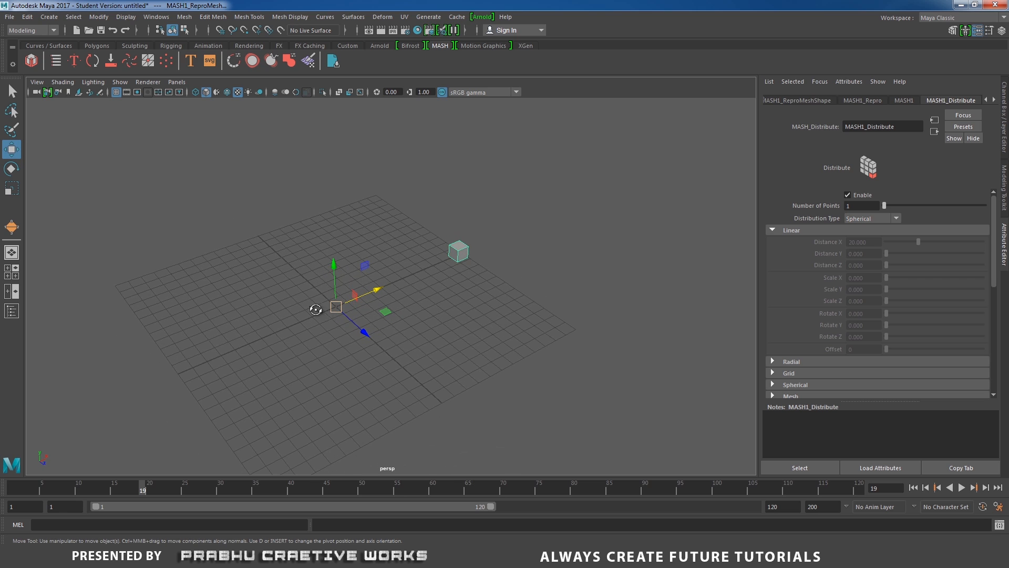
pyautogui.keyDown('alt'); pyautogui.moveTo(317, 310); pyautogui.dragTo(491, 310); pyautogui.keyUp('alt')
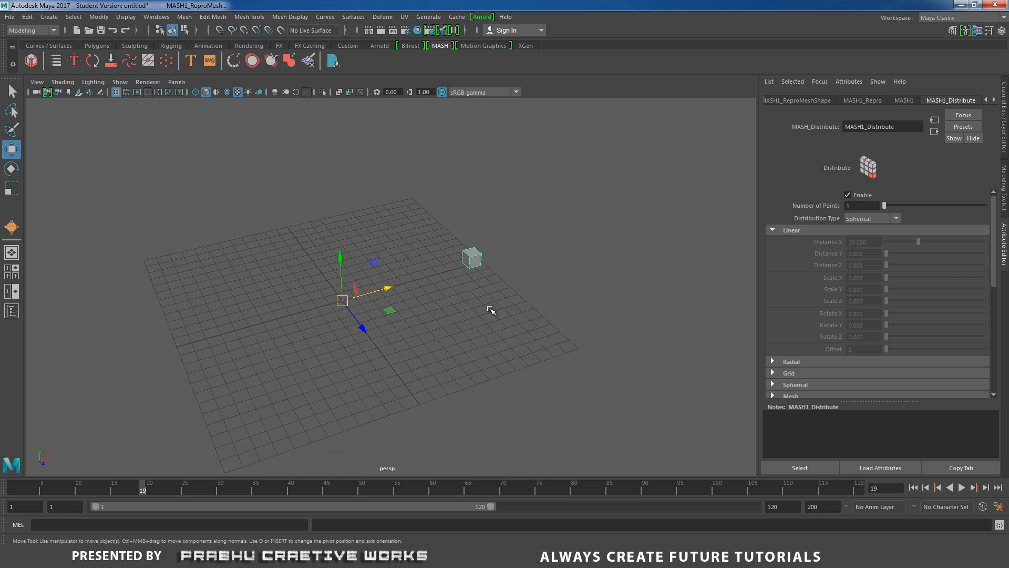
pyautogui.rightClick(819, 206)
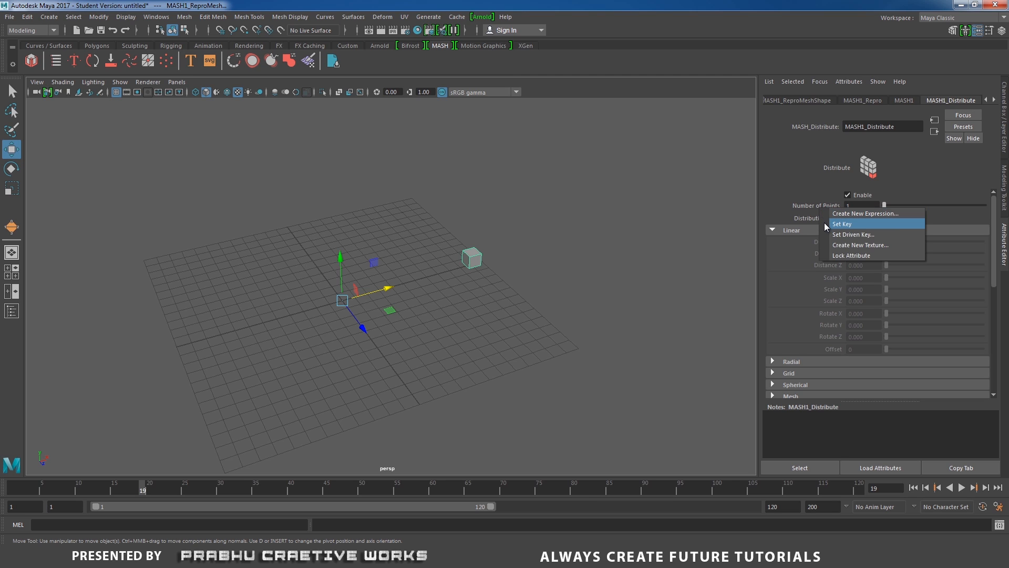
pyautogui.click(809, 191)
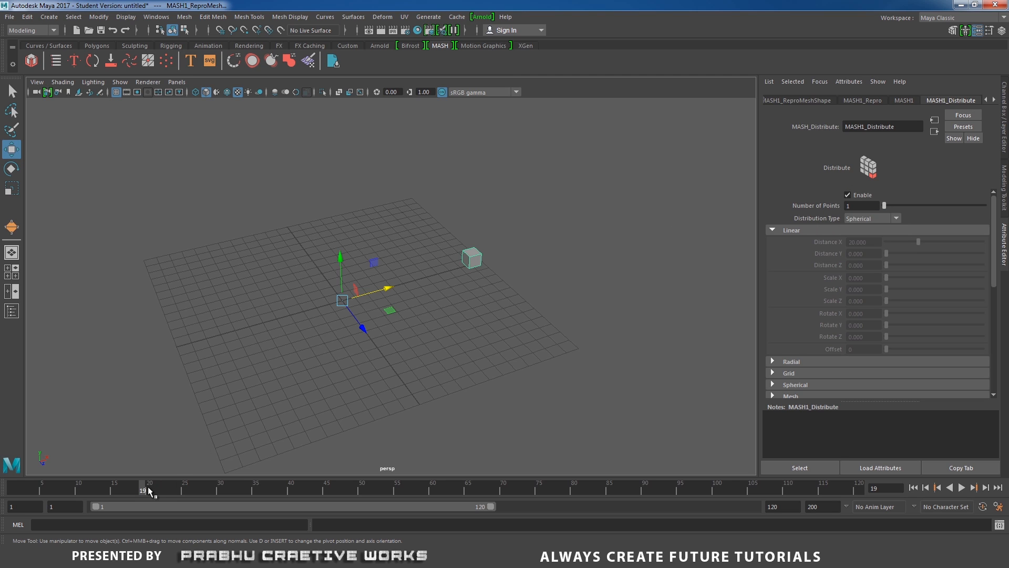
pyautogui.moveTo(147, 487); pyautogui.dragTo(13, 487)
pyautogui.rightClick(821, 205)
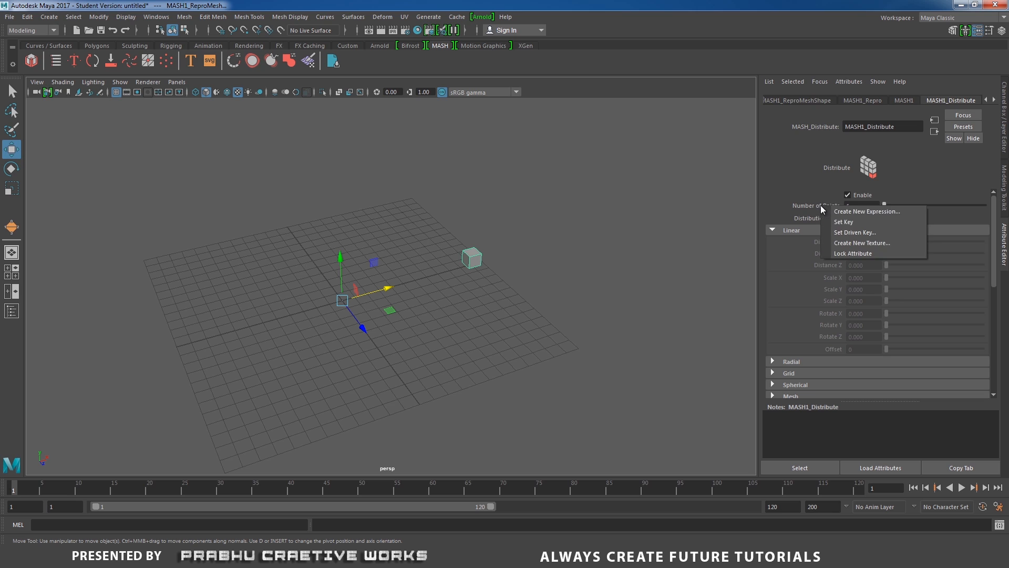
pyautogui.click(838, 221)
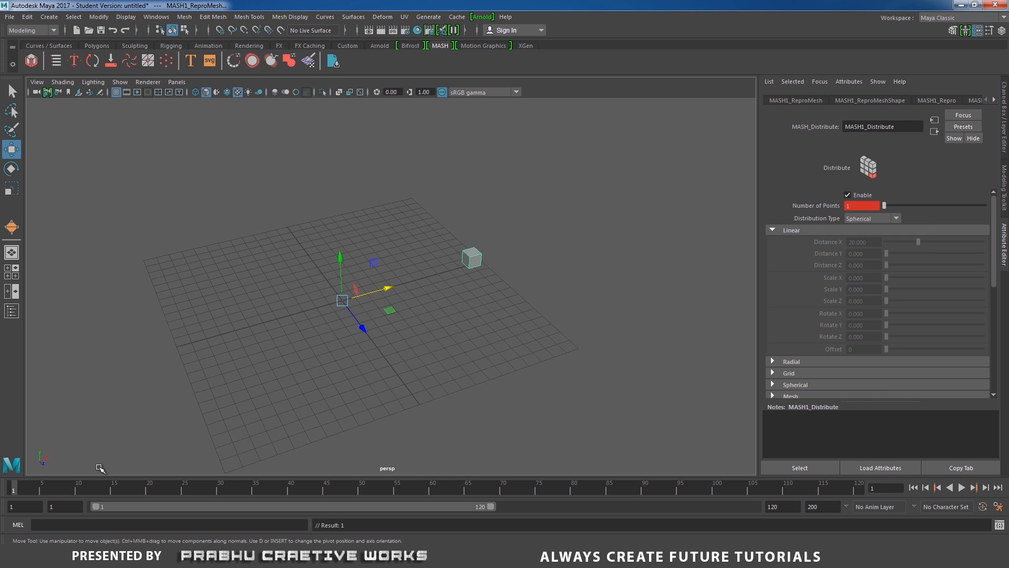
# Set the number of points to 400 at frame 120 and key it.
pyautogui.moveTo(18, 487); pyautogui.dragTo(872, 498)
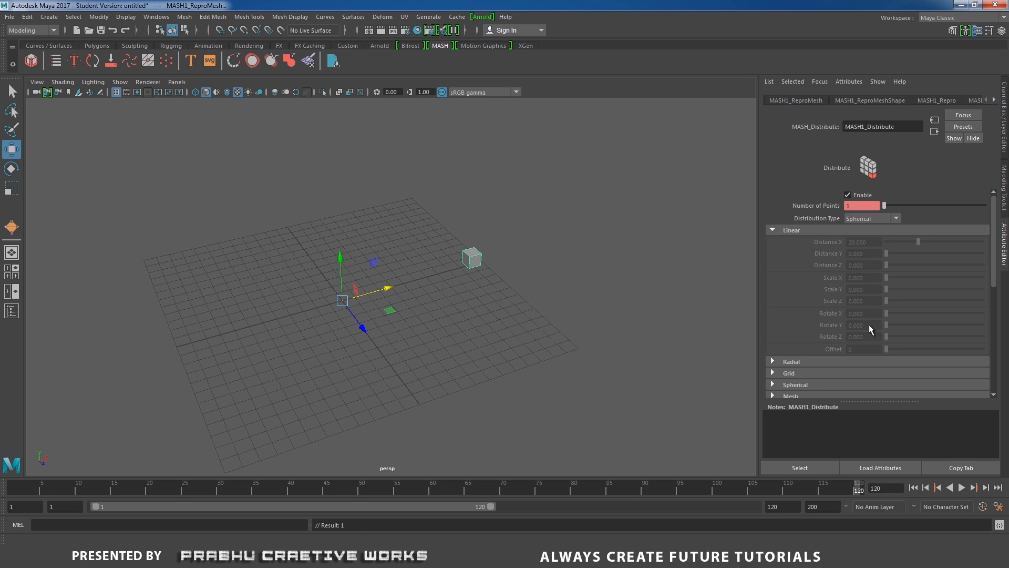
pyautogui.moveTo(884, 206); pyautogui.dragTo(985, 206)
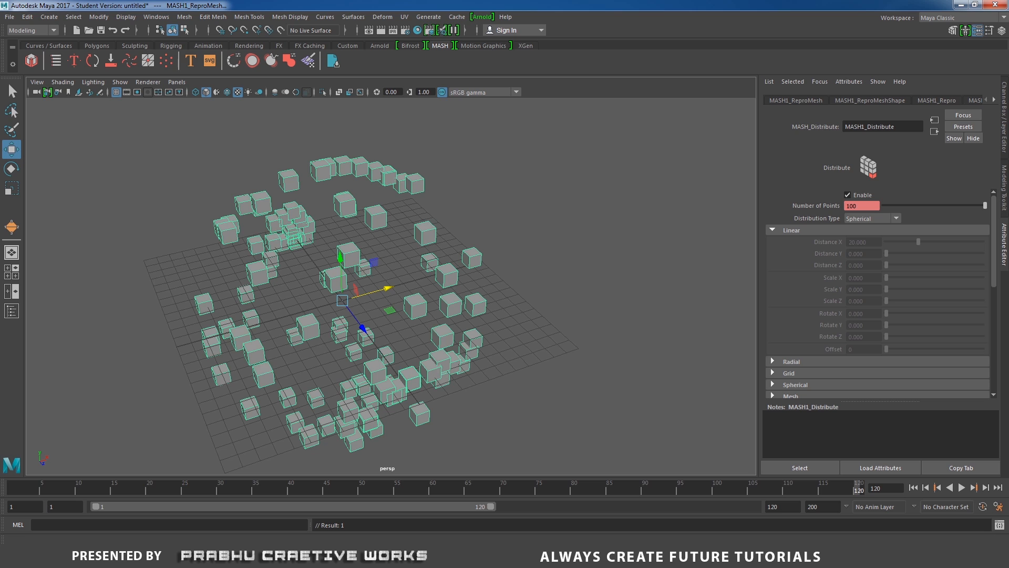
pyautogui.write('400')
pyautogui.press('Return')
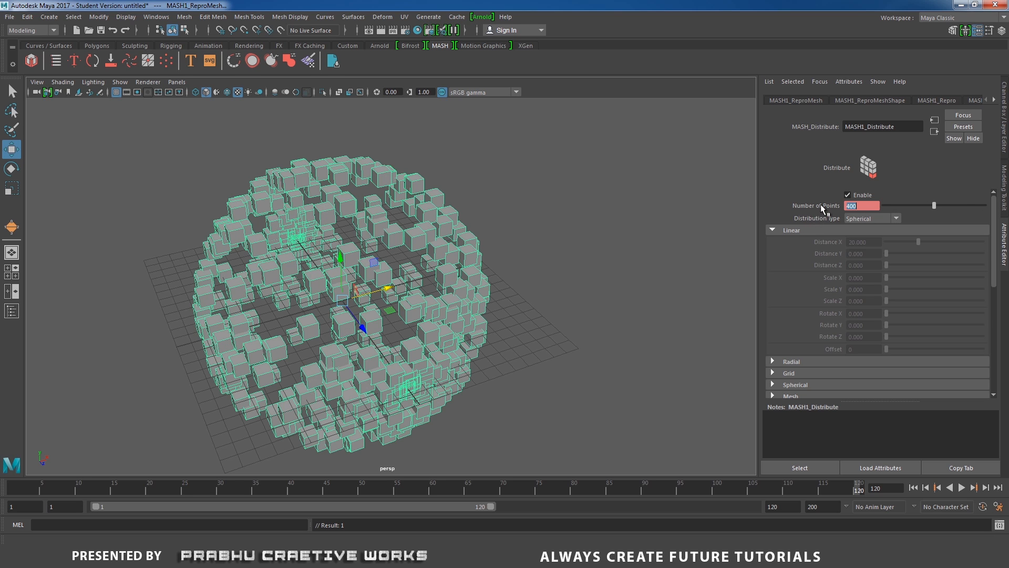
pyautogui.rightClick(821, 204)
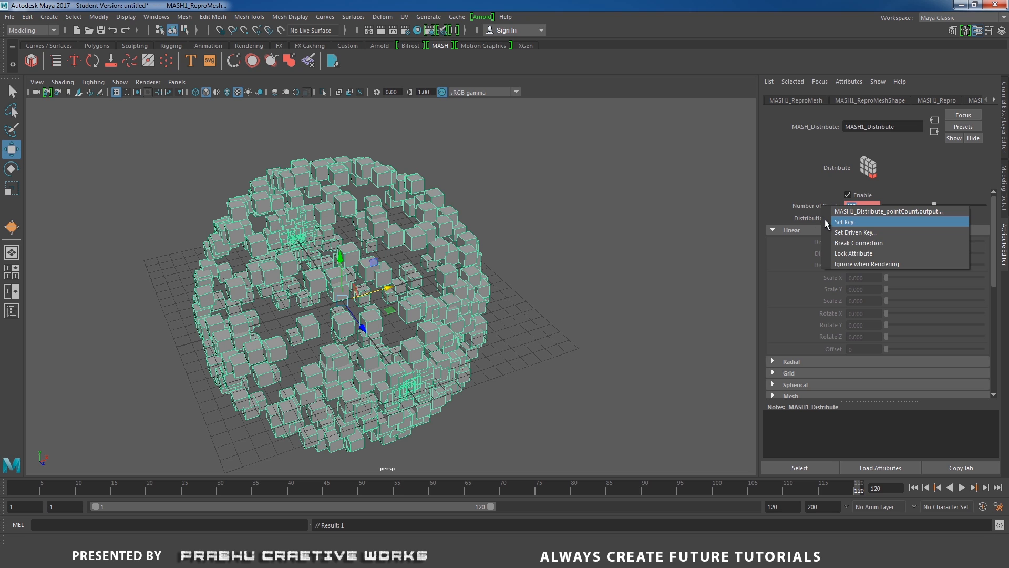
pyautogui.click(843, 221)
# Play back the spherical cube animation and examine it from another angle.
pyautogui.hotkey('alt', 'v')
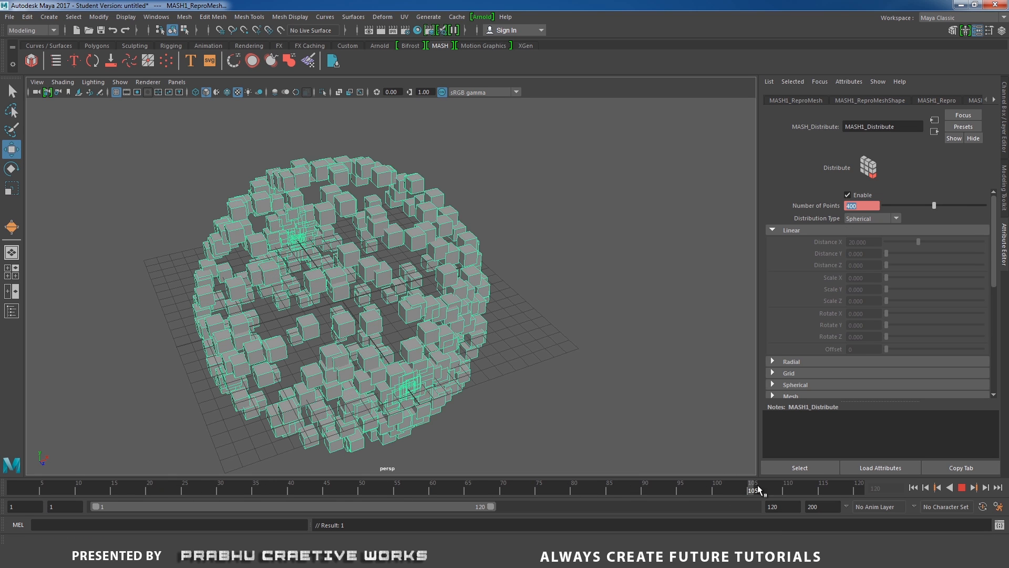
pyautogui.moveTo(758, 485)
pyautogui.mouseDown()
pyautogui.moveTo(260, 472)
pyautogui.moveTo(598, 472)
pyautogui.moveTo(60, 442)
pyautogui.mouseUp()
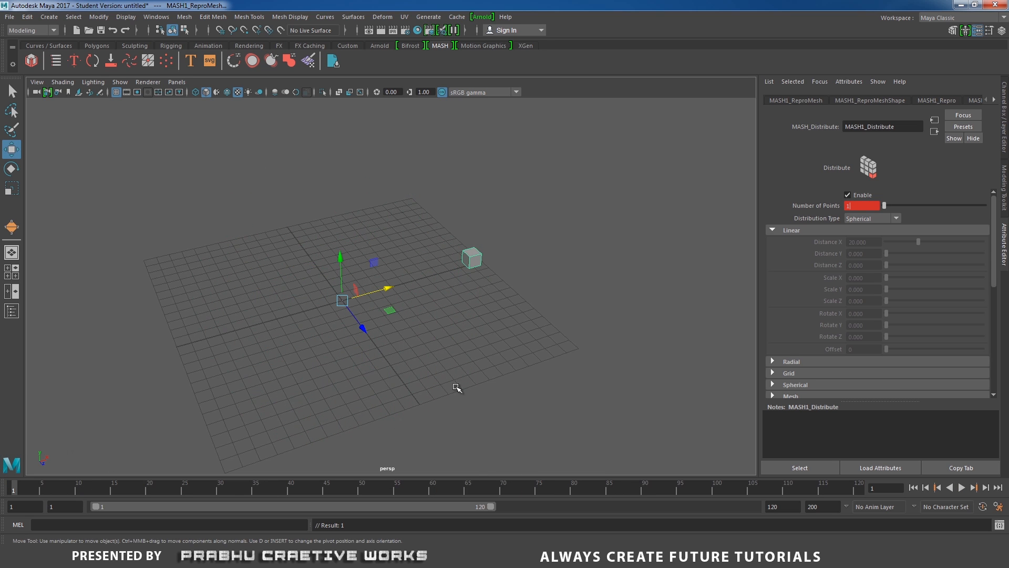
pyautogui.keyDown('alt'); pyautogui.moveTo(457, 386); pyautogui.dragTo(393, 384); pyautogui.keyUp('alt')
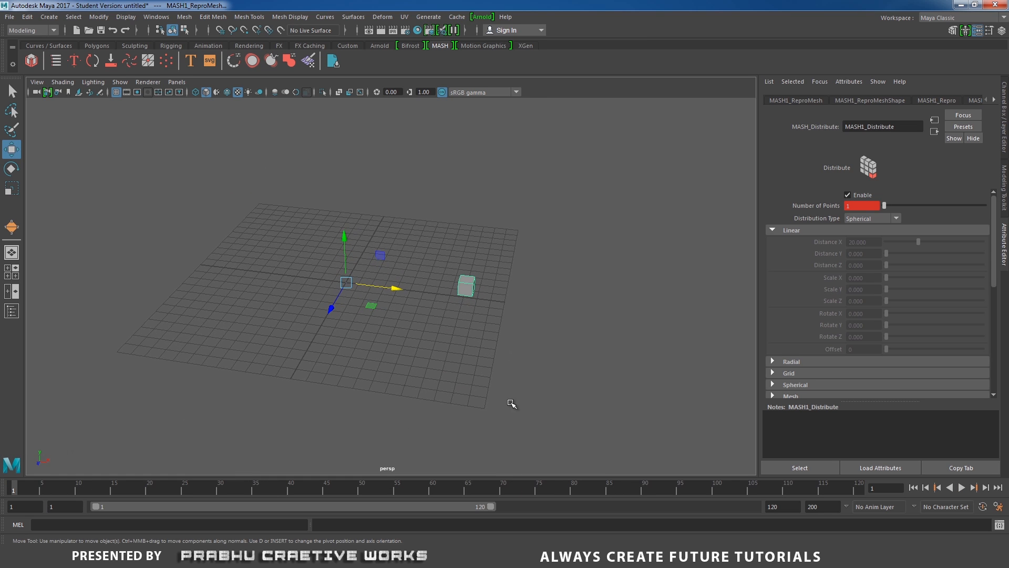
# At frame 120, set the radius of the Distribute node's spherical distribution to 20 and key it.
pyautogui.click(783, 362)
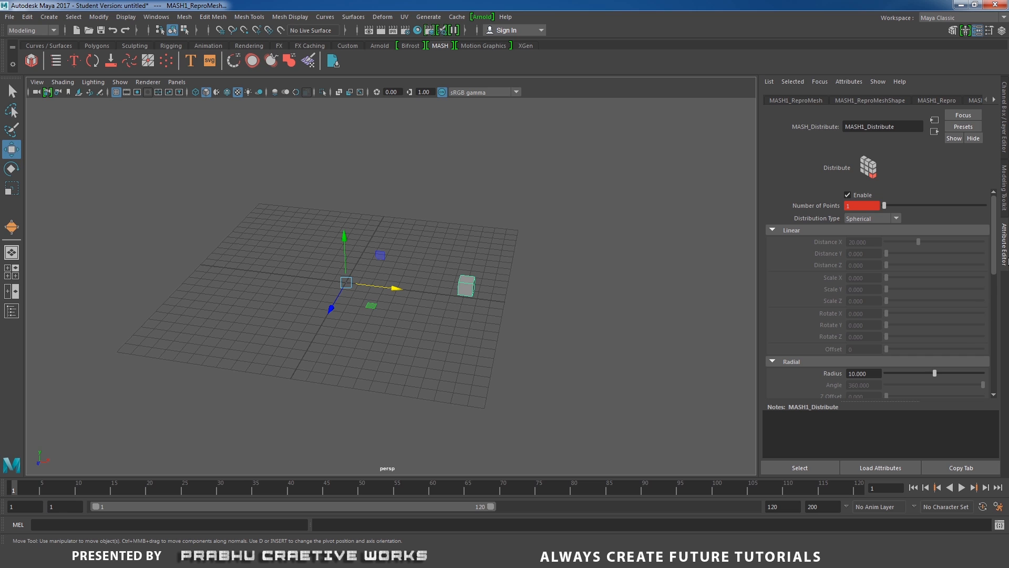
pyautogui.scroll(-3, 997, 263)
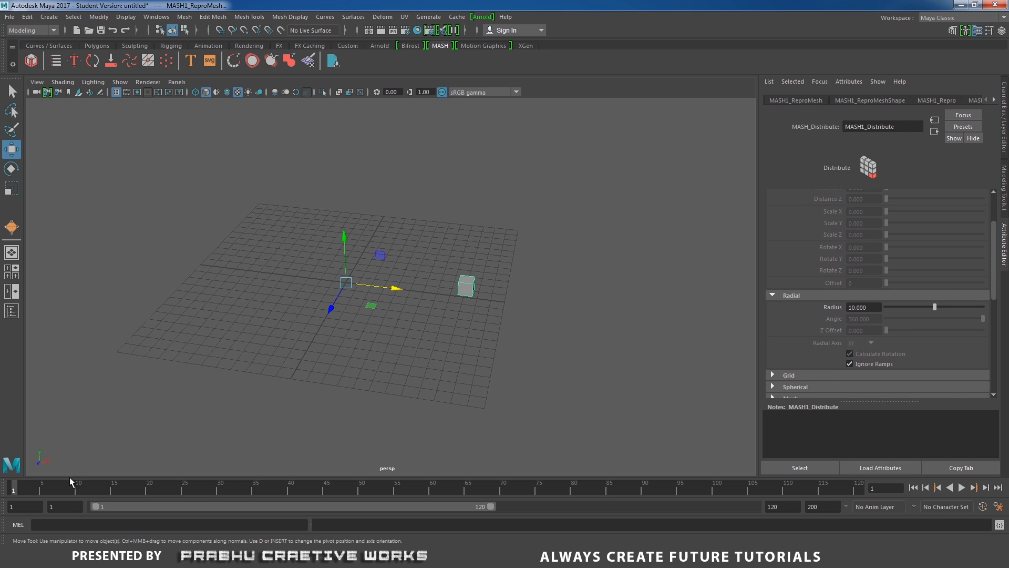
pyautogui.moveTo(70, 483); pyautogui.dragTo(909, 433)
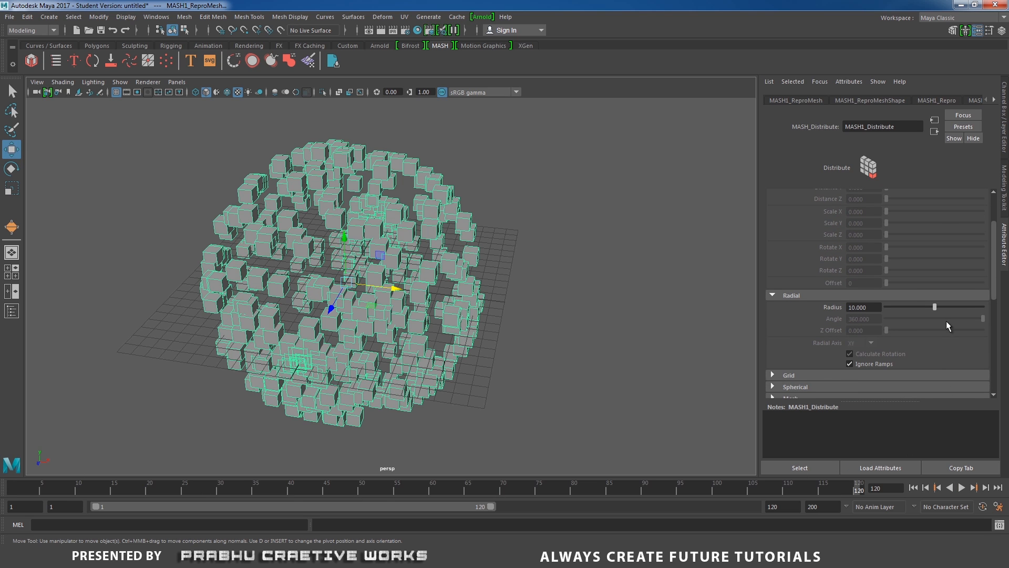
pyautogui.moveTo(936, 307); pyautogui.dragTo(1004, 305)
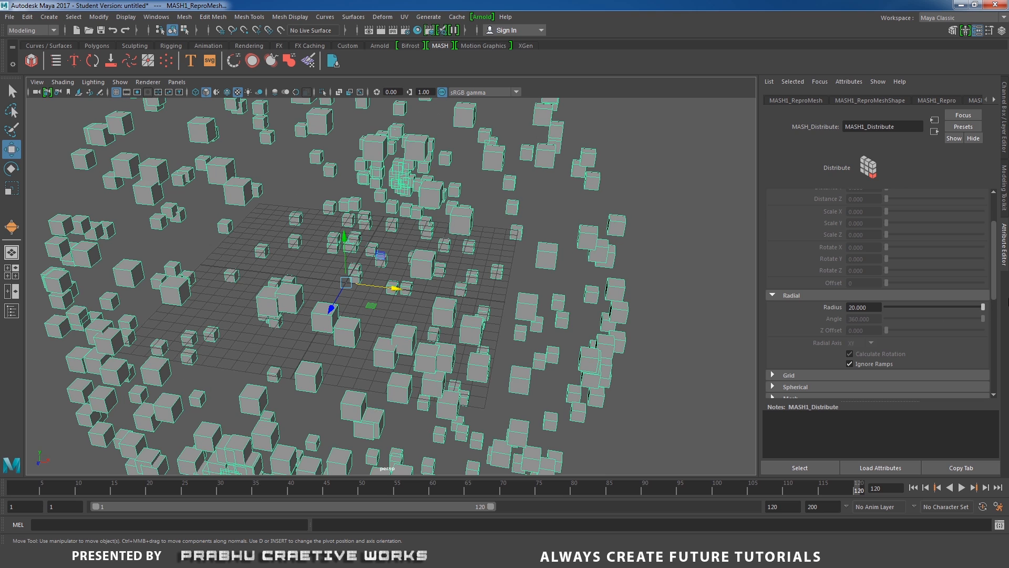
pyautogui.rightClick(836, 309)
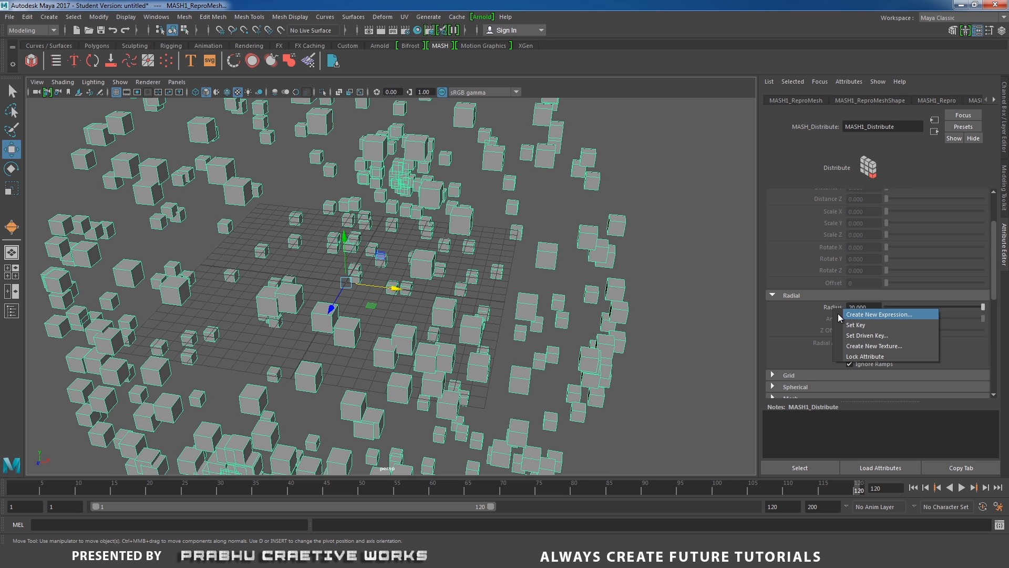
pyautogui.click(852, 326)
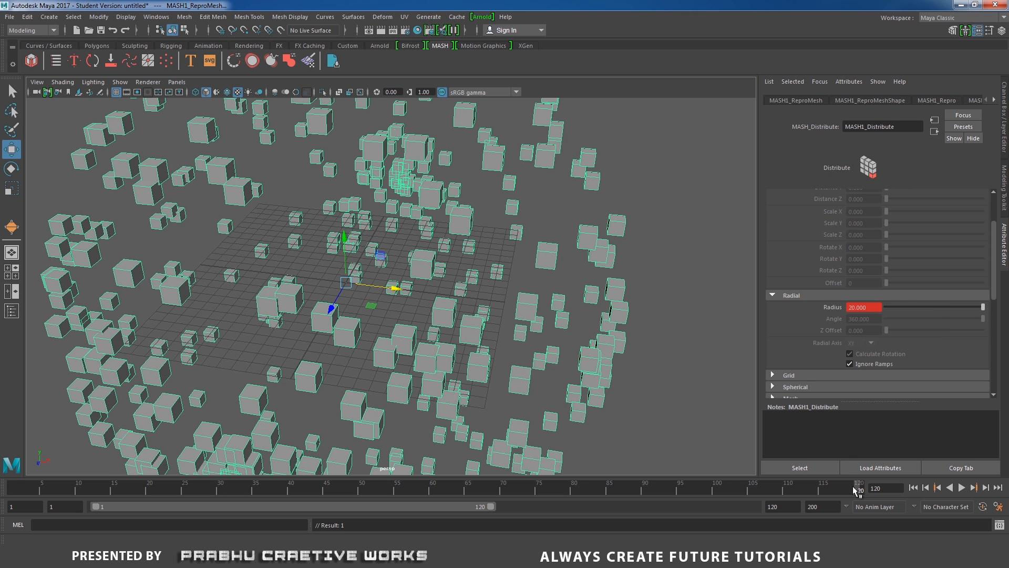
# Return to frame 1, set the Distribute node's radius to 5 and key it.
pyautogui.hotkey('alt', 'v')
pyautogui.press('Escape')
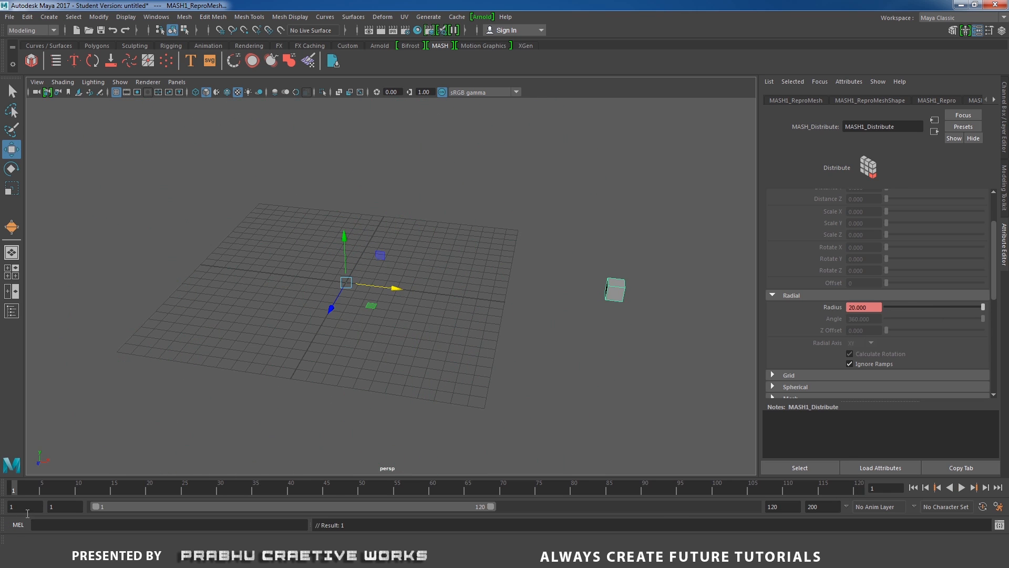
pyautogui.click(871, 307)
pyautogui.write('5')
pyautogui.press('Return')
pyautogui.rightClick(837, 311)
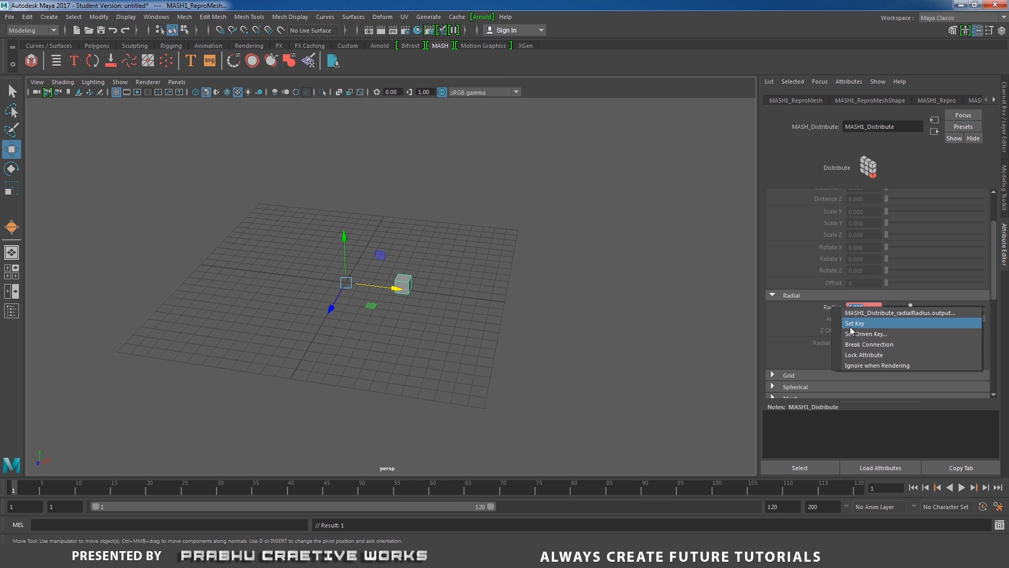
pyautogui.click(851, 323)
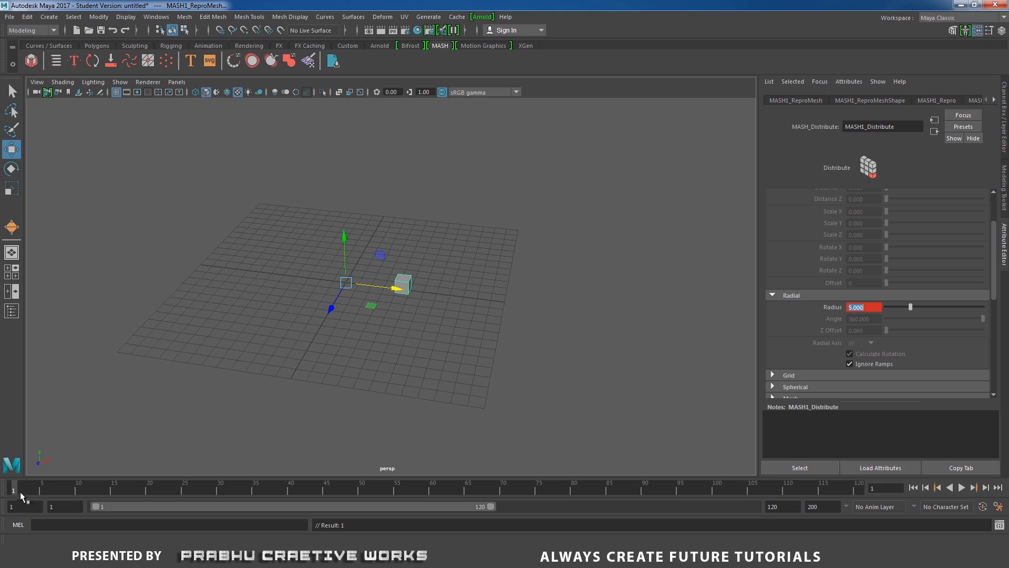
# Play back and scrub through the expanding sphere of cubes, viewing it from another angle.
pyautogui.hotkey('alt', 'v')
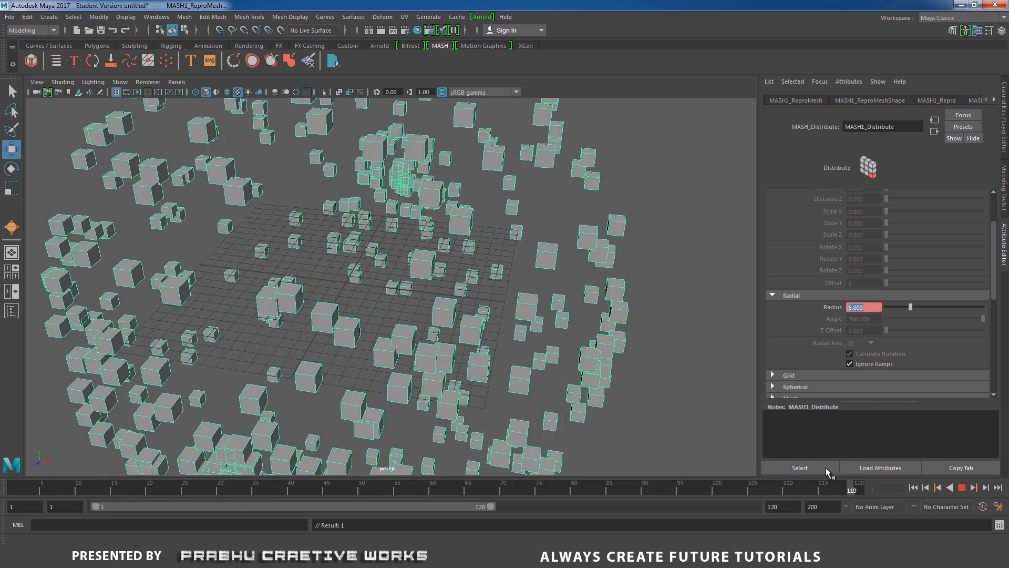
pyautogui.moveTo(387, 474); pyautogui.dragTo(824, 447)
pyautogui.keyDown('alt'); pyautogui.moveTo(613, 402); pyautogui.dragTo(491, 393); pyautogui.keyUp('alt')
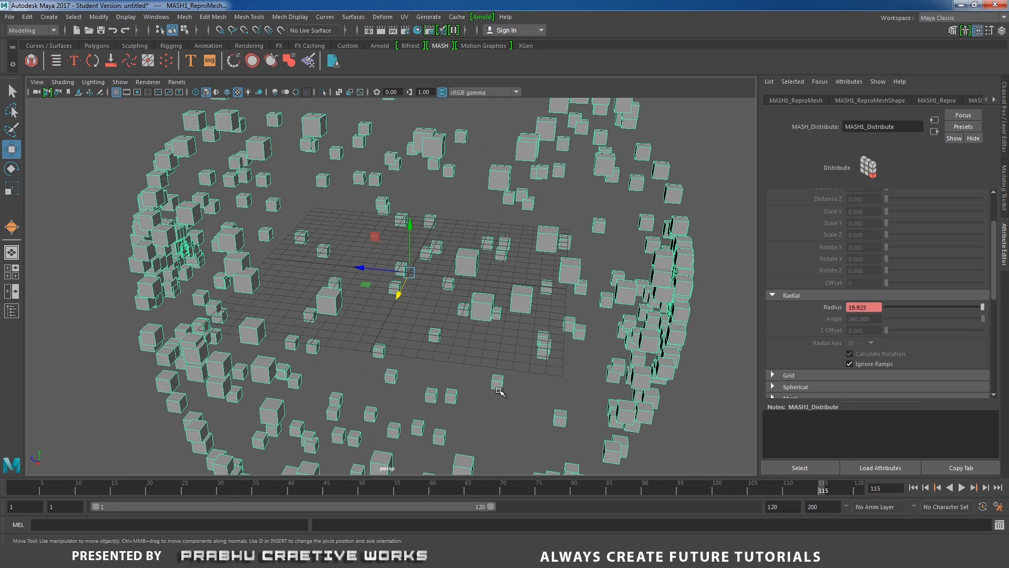
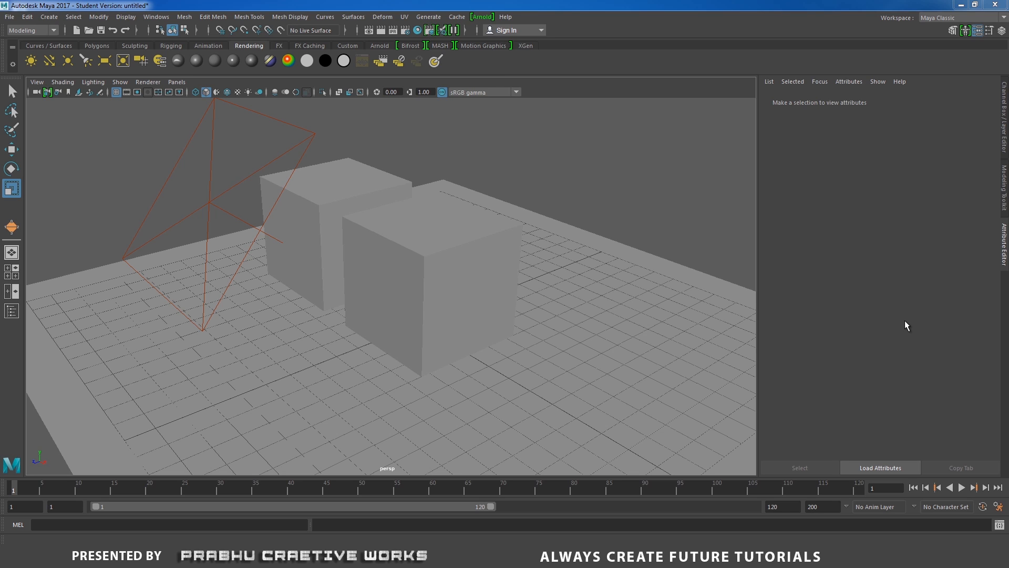
# Choose Arnold Renderer as the scene's renderer in the Render Settings and close the settings.
pyautogui.click(408, 31)
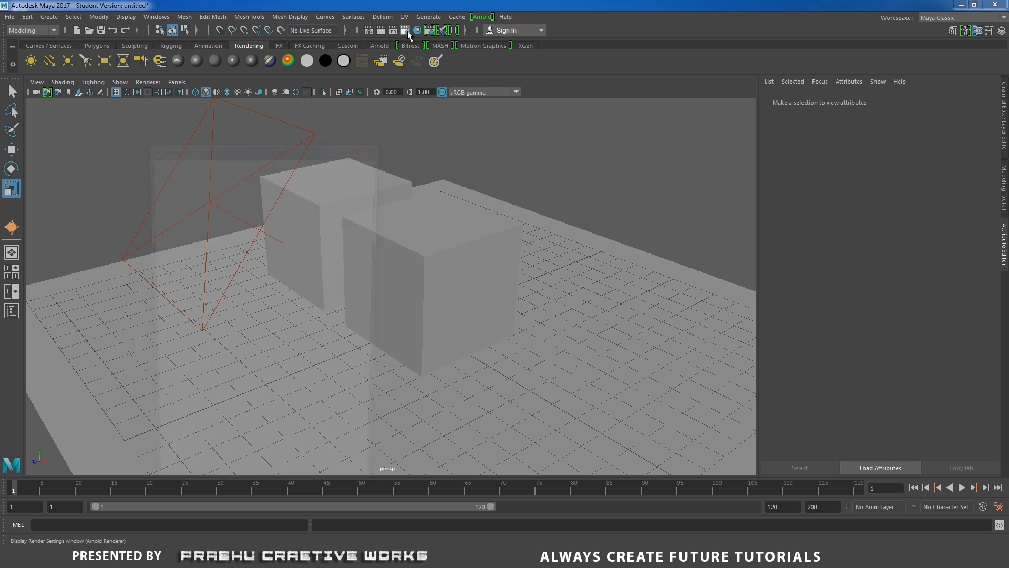
pyautogui.moveTo(272, 146); pyautogui.dragTo(641, 101)
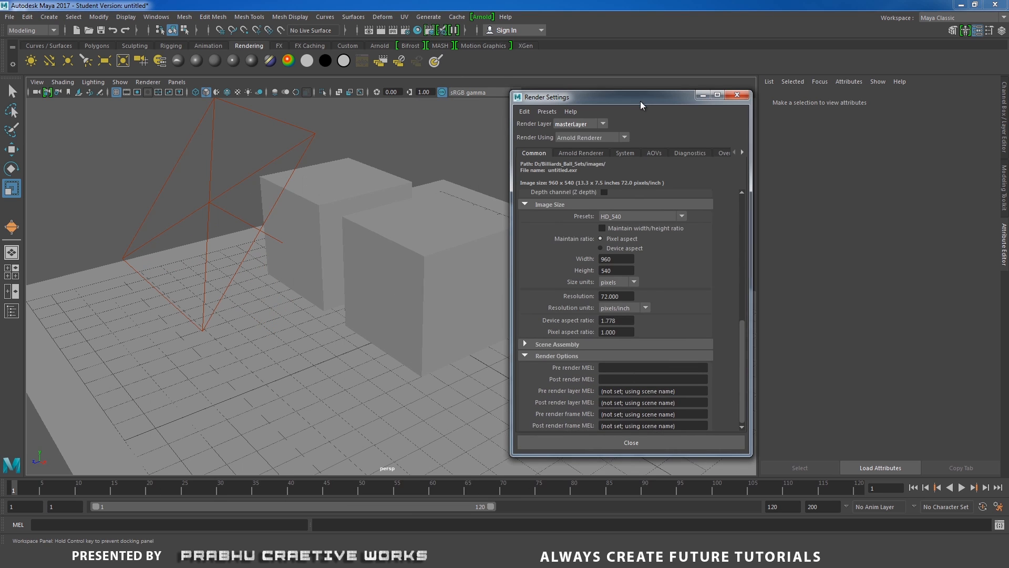
pyautogui.click(561, 138)
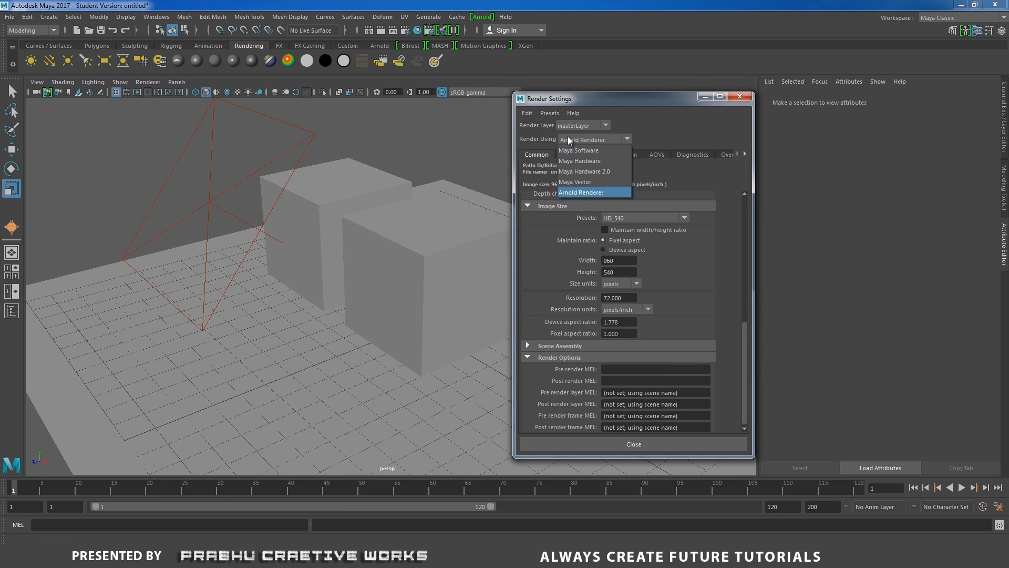
pyautogui.click(581, 191)
pyautogui.click(740, 97)
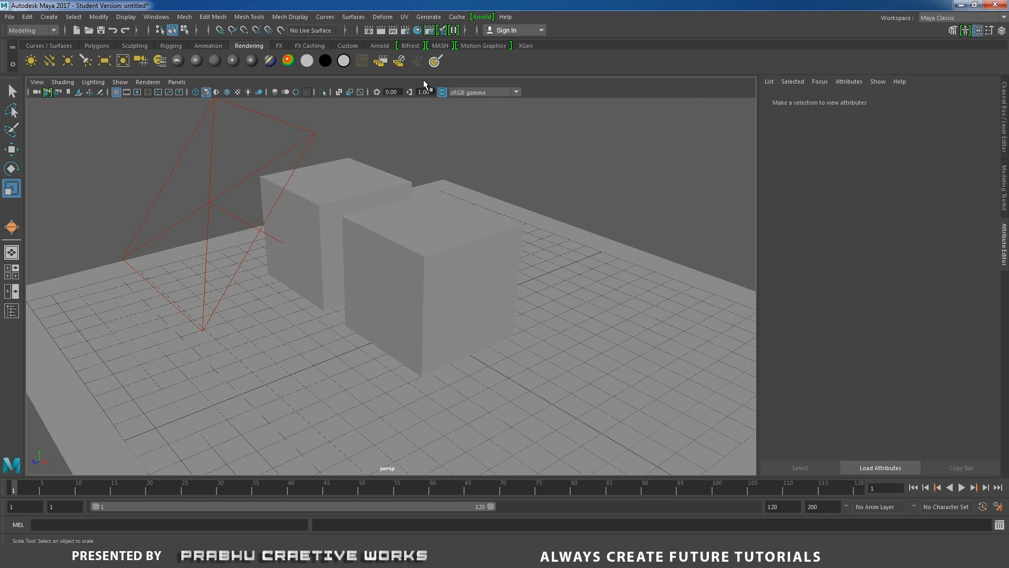
# Open the Arnold RenderView for the perspective camera and move it away from the area light.
pyautogui.click(482, 18)
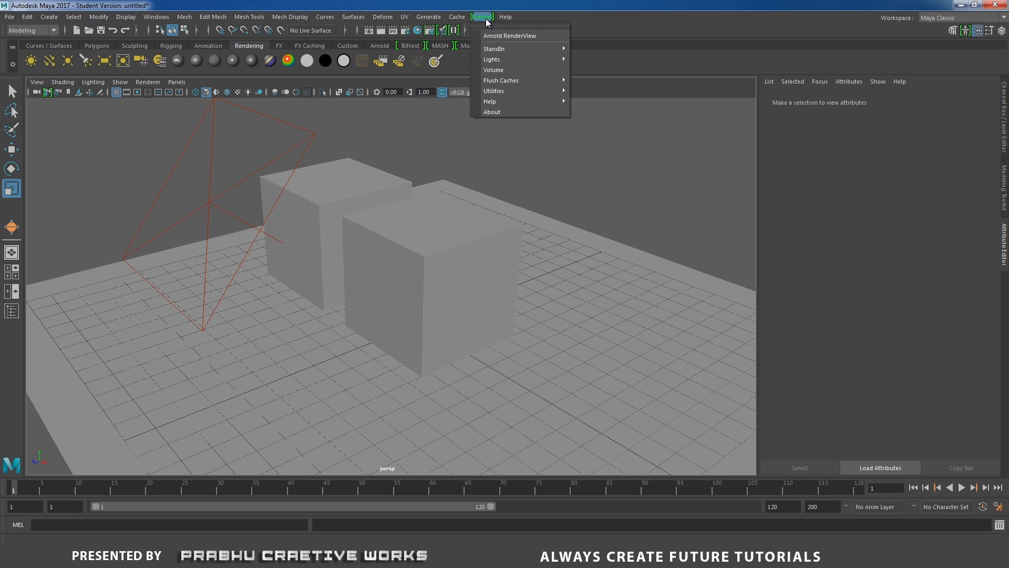
pyautogui.click(505, 35)
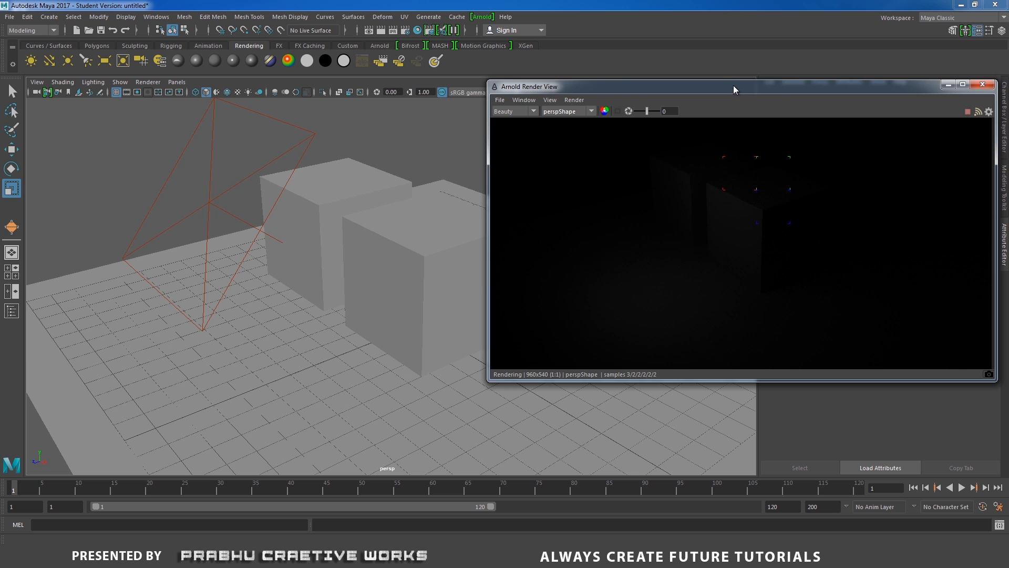
pyautogui.moveTo(733, 85); pyautogui.dragTo(701, 52)
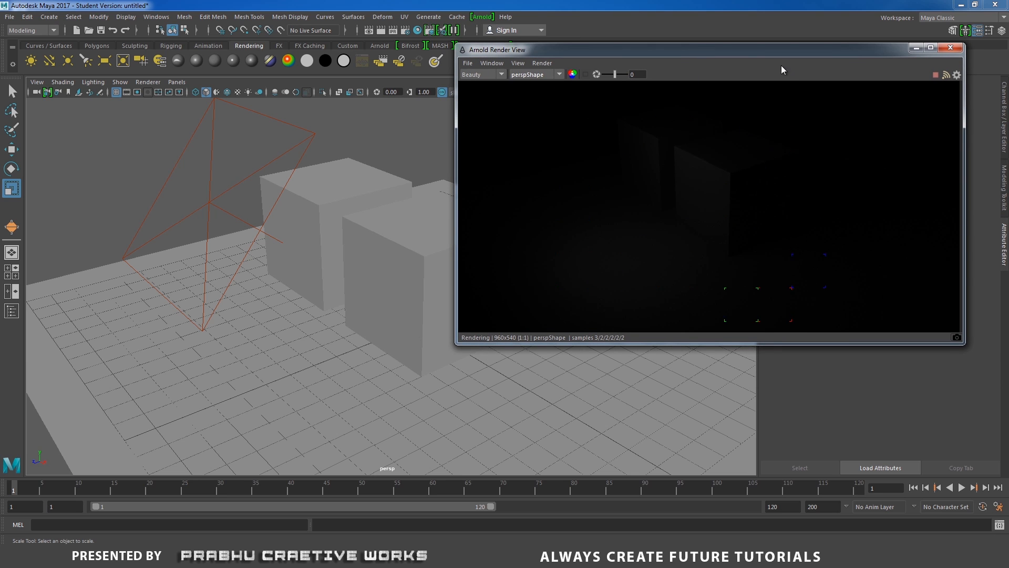
# Select the area light, narrow the render window to uncover its attributes, and raise its Arnold exposure to 5.
pyautogui.click(250, 112)
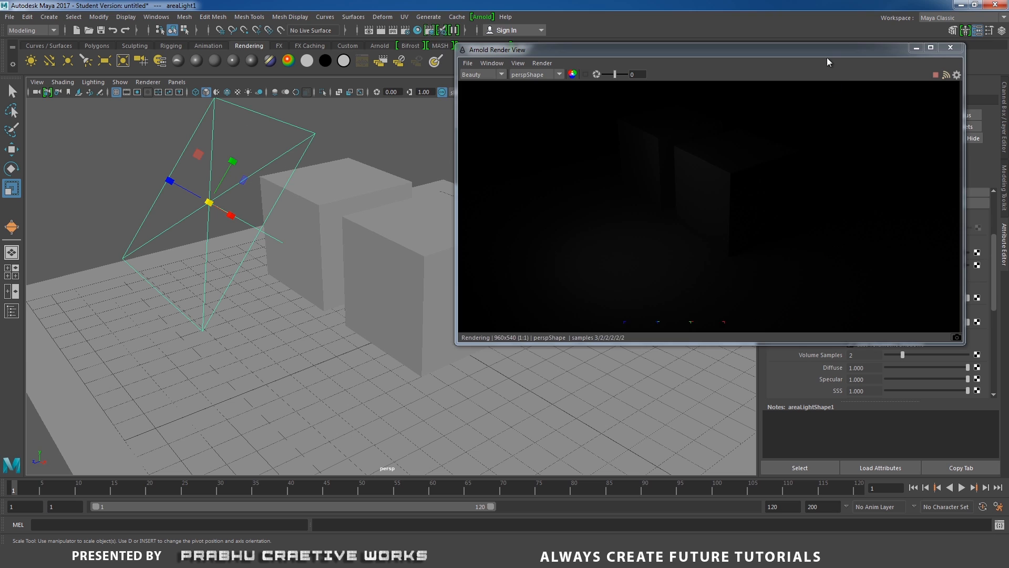
pyautogui.moveTo(828, 55); pyautogui.dragTo(761, 24)
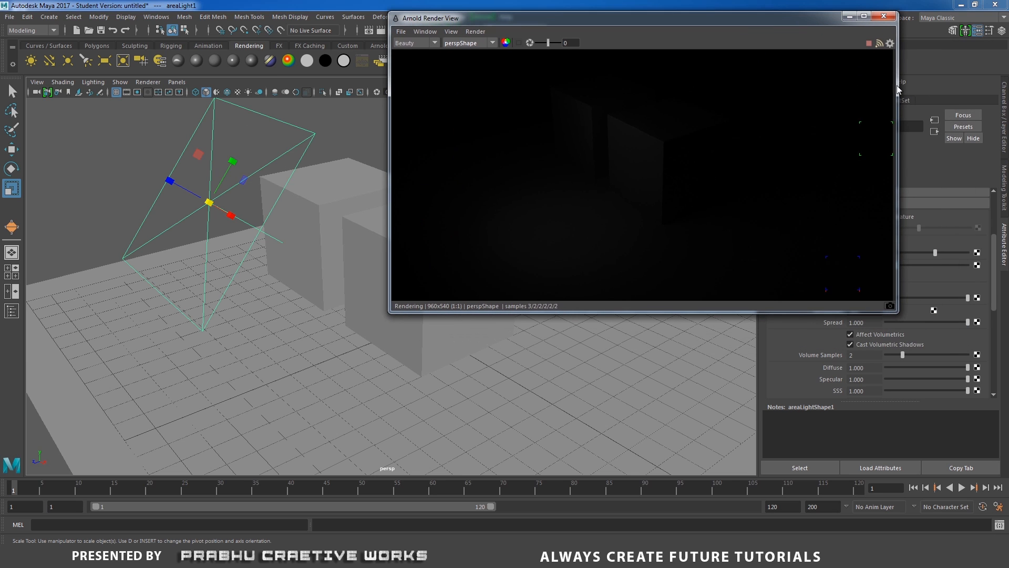
pyautogui.moveTo(897, 89); pyautogui.dragTo(775, 97)
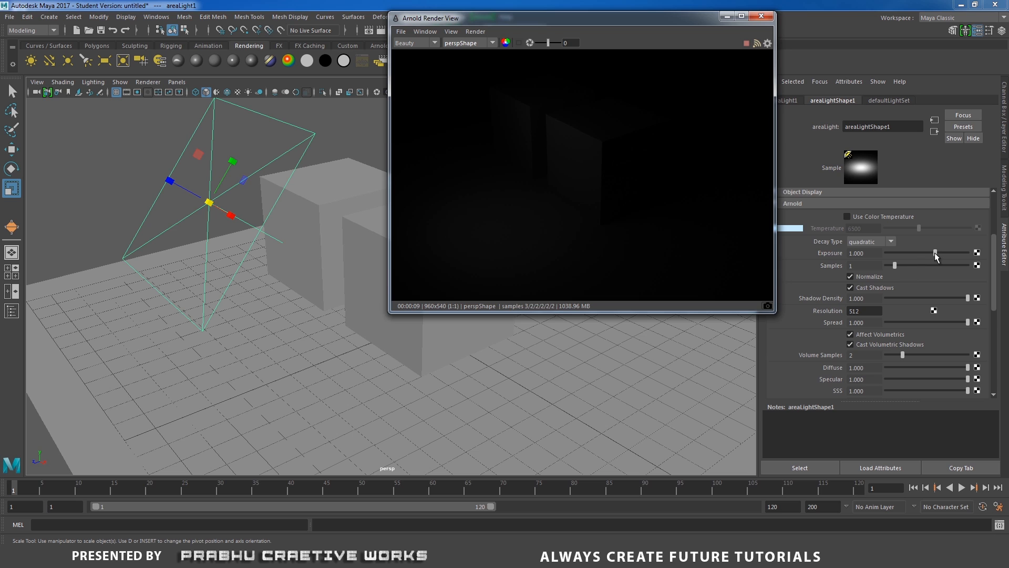
pyautogui.moveTo(935, 253); pyautogui.dragTo(949, 253)
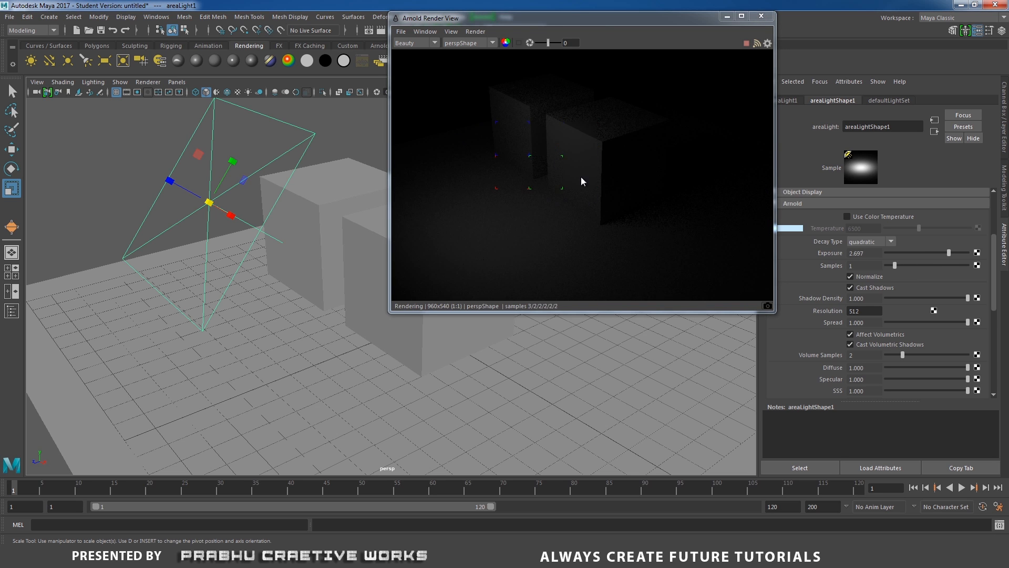
pyautogui.moveTo(956, 256); pyautogui.dragTo(970, 254)
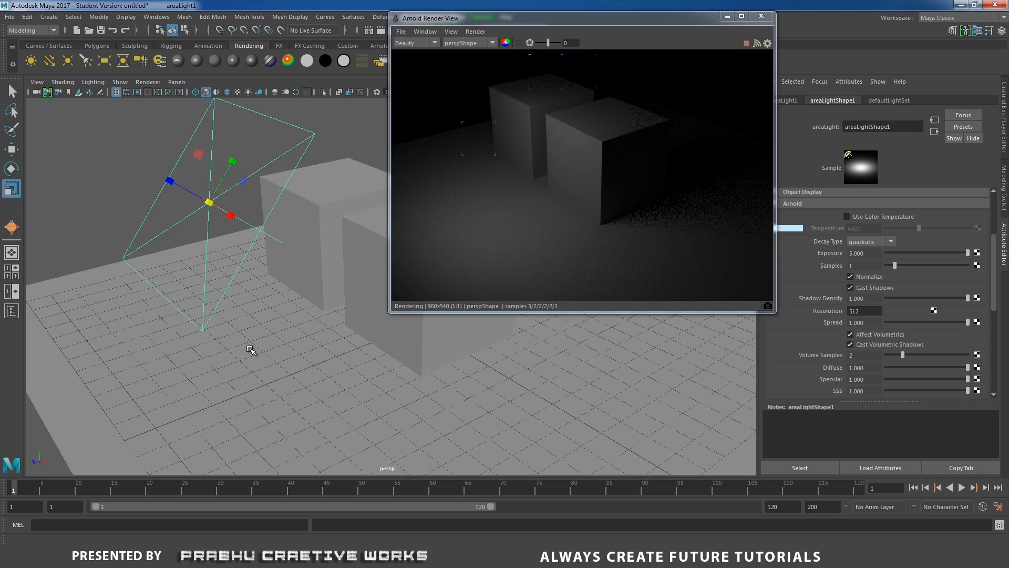
# Select the rear cube, the front cube and the ground plane in turn by picking them in the Arnold render.
pyautogui.moveTo(252, 349)
pyautogui.keyDown('alt'); pyautogui.mouseDown()
pyautogui.moveTo(336, 361)
pyautogui.moveTo(362, 348)
pyautogui.moveTo(262, 346)
pyautogui.mouseUp(); pyautogui.keyUp('alt')
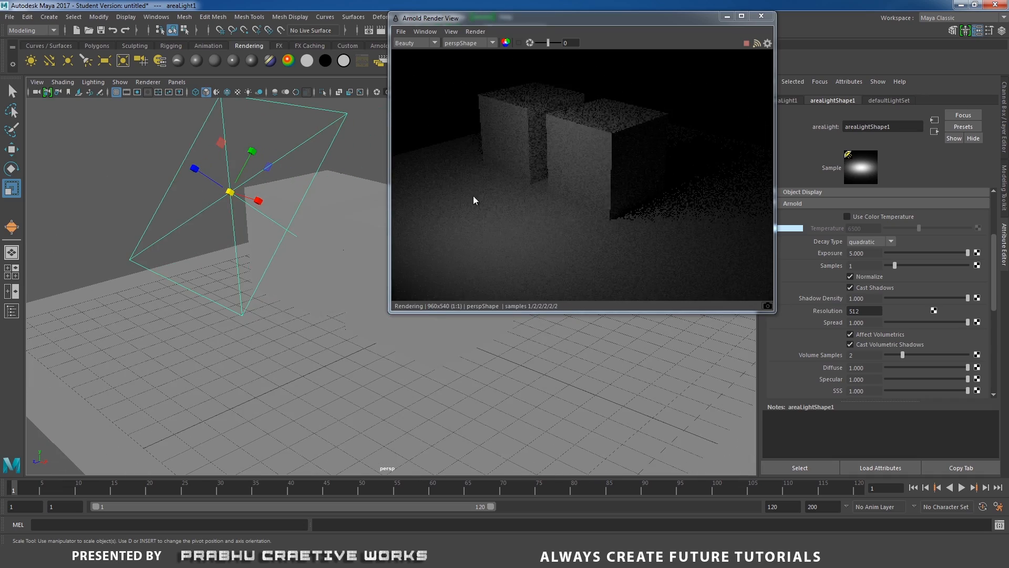
pyautogui.moveTo(353, 338)
pyautogui.keyDown('alt'); pyautogui.mouseDown()
pyautogui.moveTo(361, 362)
pyautogui.moveTo(442, 359)
pyautogui.moveTo(457, 340)
pyautogui.moveTo(480, 338)
pyautogui.moveTo(336, 344)
pyautogui.moveTo(349, 349)
pyautogui.mouseUp(); pyautogui.keyUp('alt')
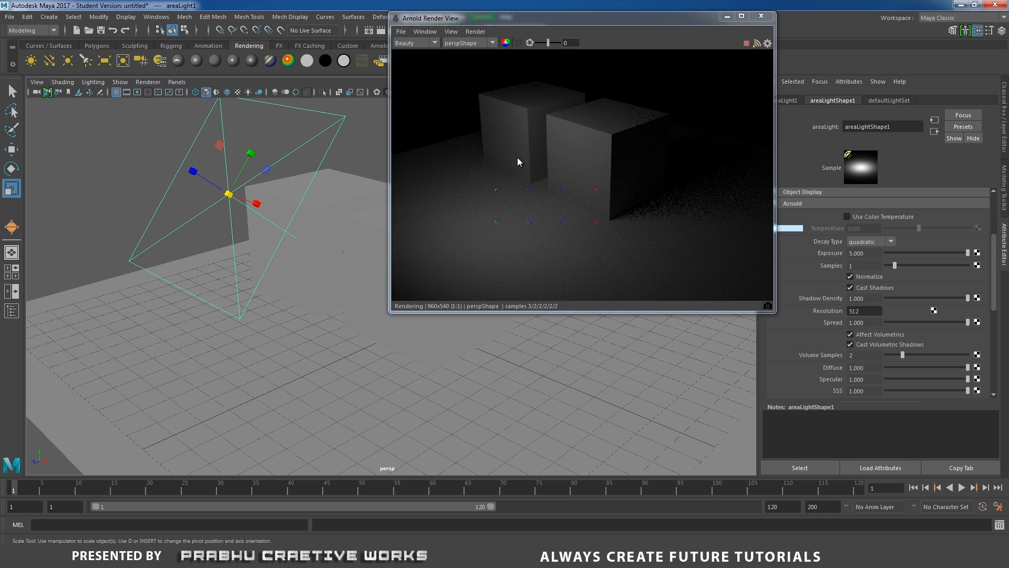
pyautogui.click(517, 123)
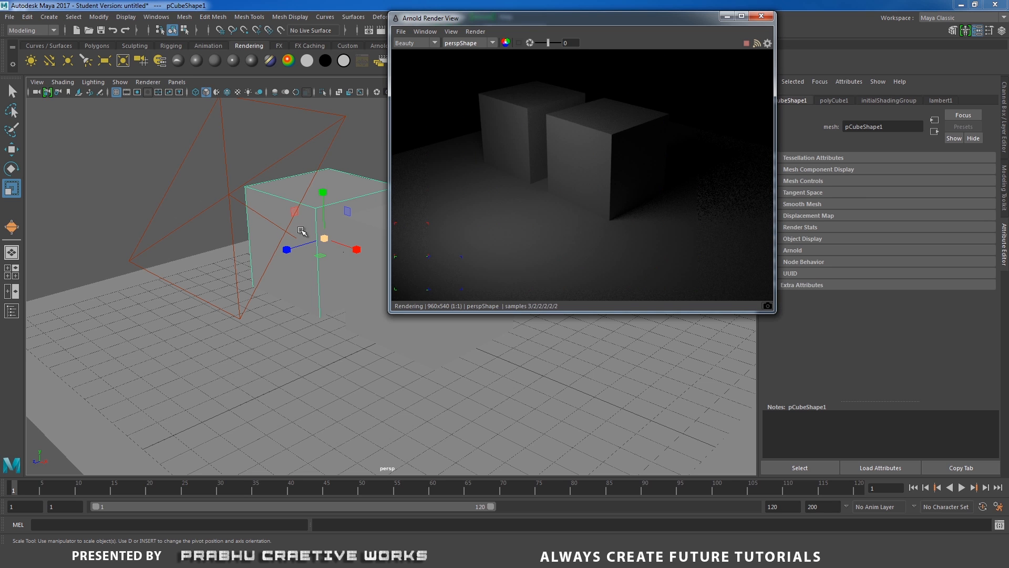
pyautogui.moveTo(657, 19); pyautogui.dragTo(856, 147)
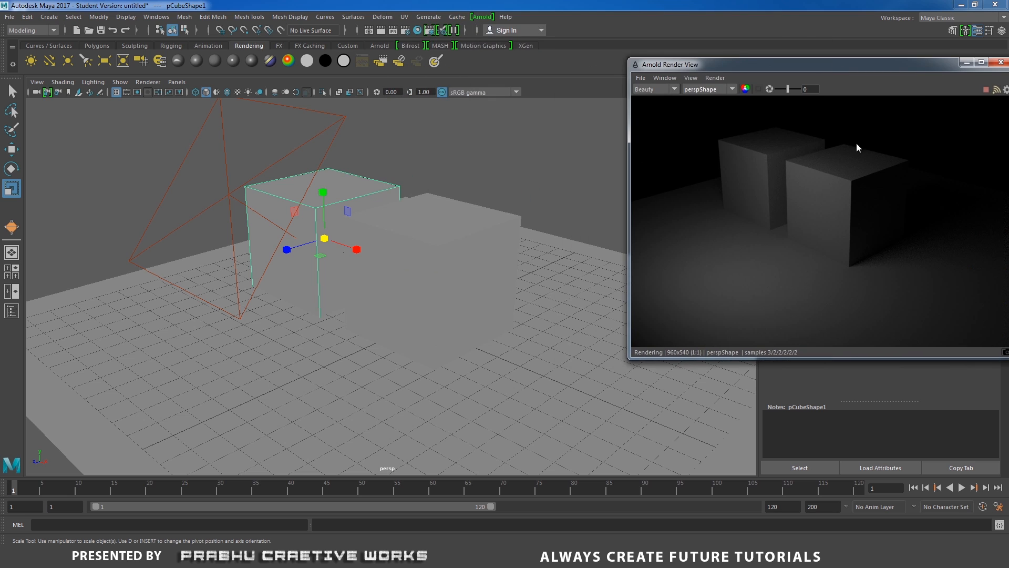
pyautogui.click(858, 212)
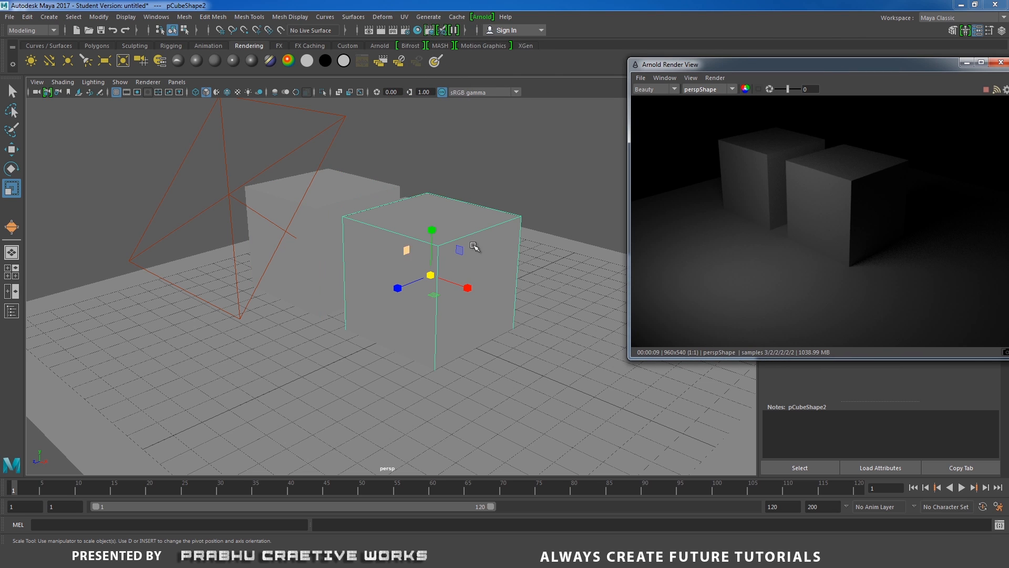
pyautogui.click(724, 254)
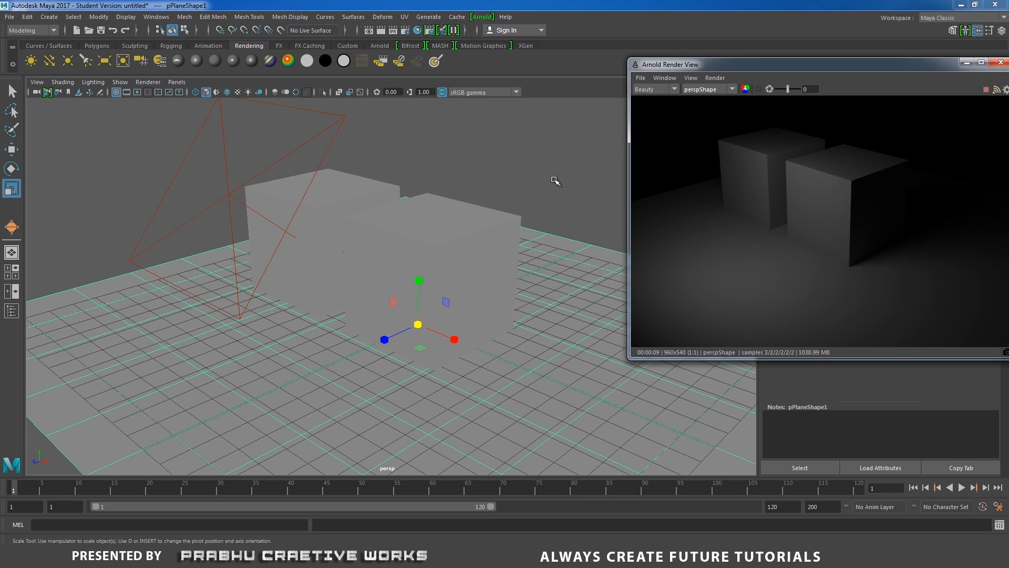
# Orbit around the cubes to examine the live Arnold render from the opposite side and back.
pyautogui.keyDown('alt'); pyautogui.moveTo(284, 293); pyautogui.dragTo(421, 284); pyautogui.keyUp('alt')
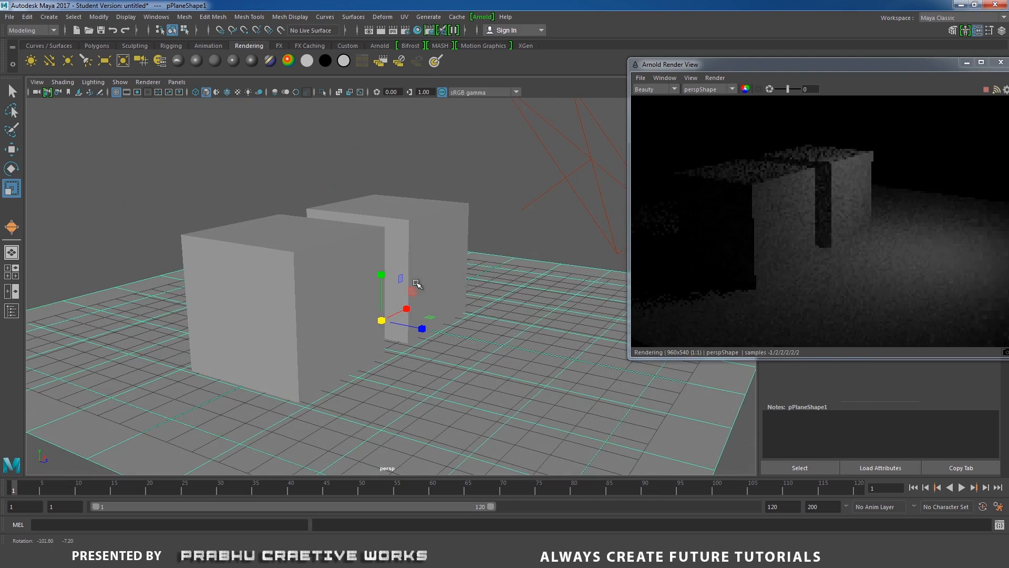
pyautogui.moveTo(826, 68); pyautogui.dragTo(758, 69)
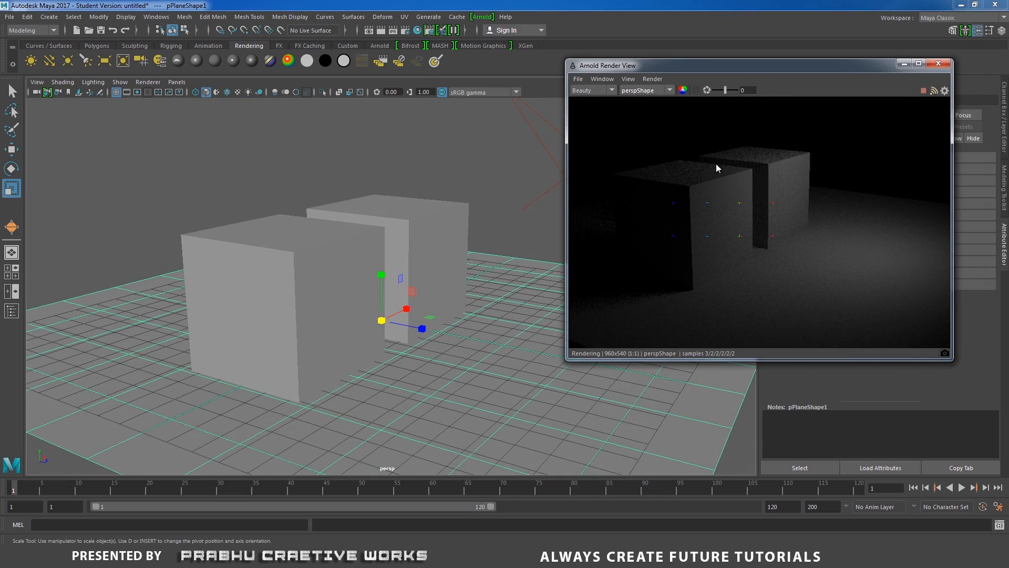
pyautogui.keyDown('alt'); pyautogui.moveTo(428, 360); pyautogui.dragTo(259, 368); pyautogui.keyUp('alt')
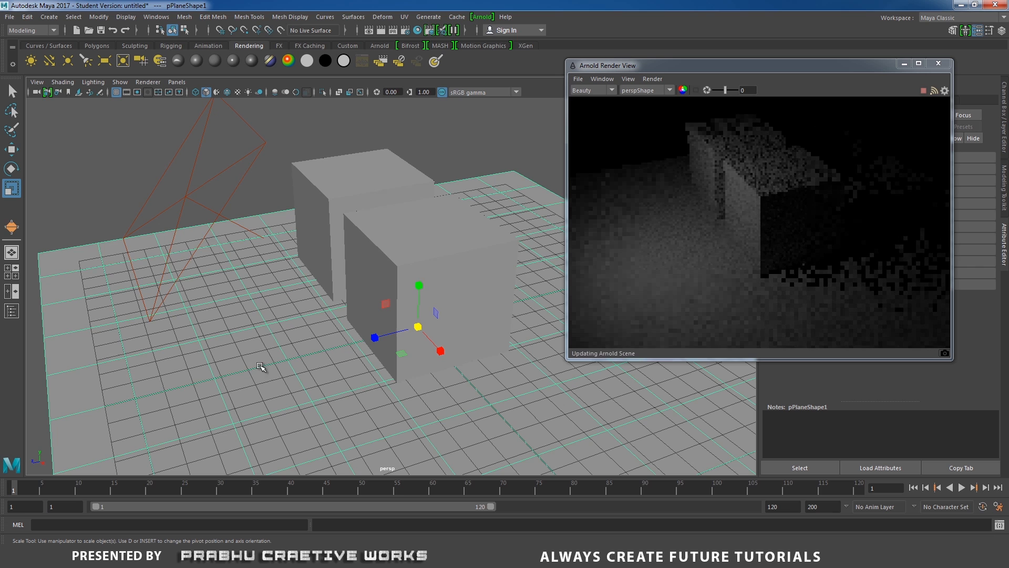
# Reselect the area light, uncover its attributes, and set its Arnold exposure to 10.
pyautogui.click(225, 167)
pyautogui.moveTo(804, 66); pyautogui.dragTo(663, 44)
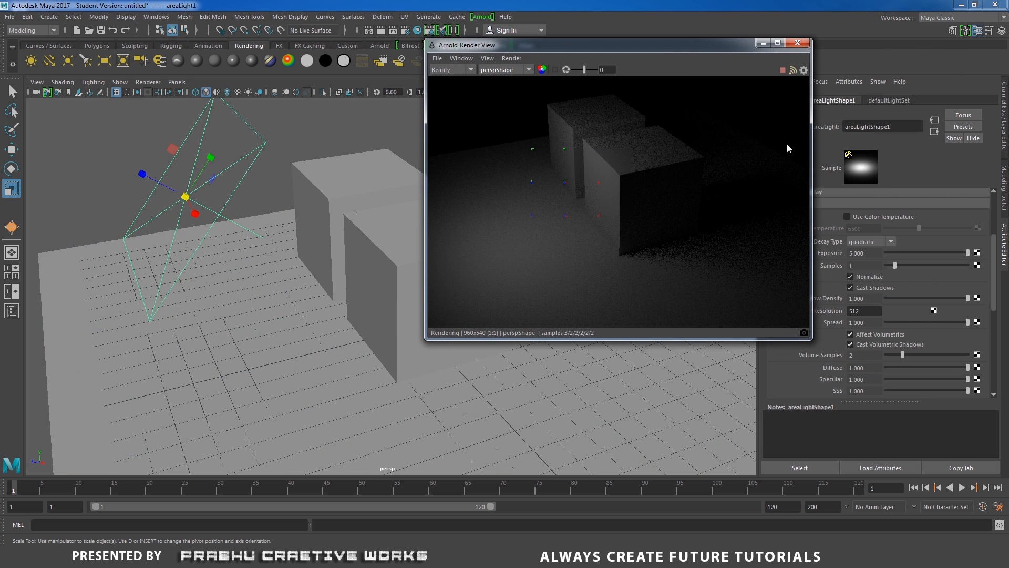
pyautogui.doubleClick(873, 252)
pyautogui.write('10')
pyautogui.press('Return')
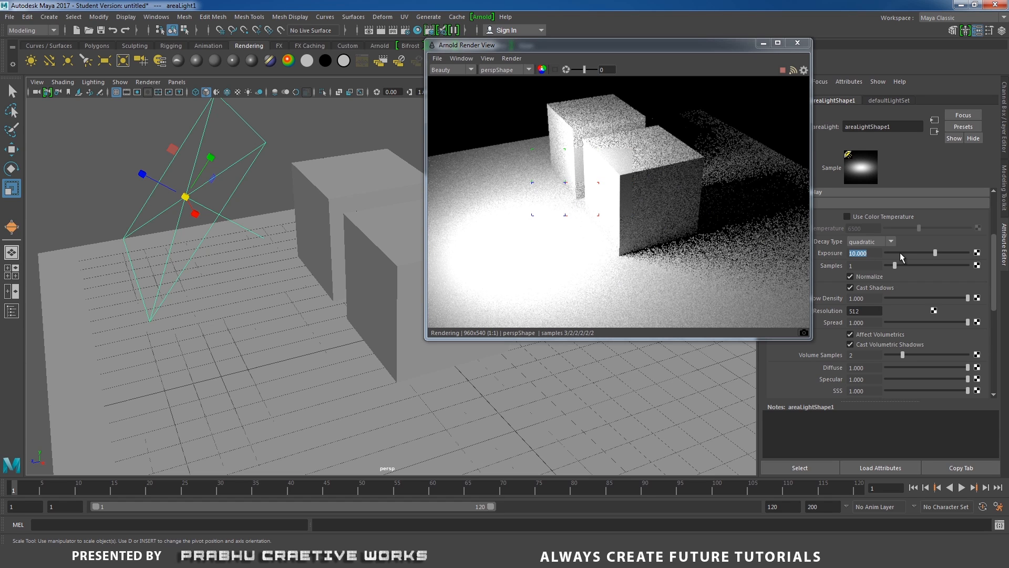
# Lower the area light's exposure to 5, then raise it to about 8.49.
pyautogui.write('5')
pyautogui.press('Return')
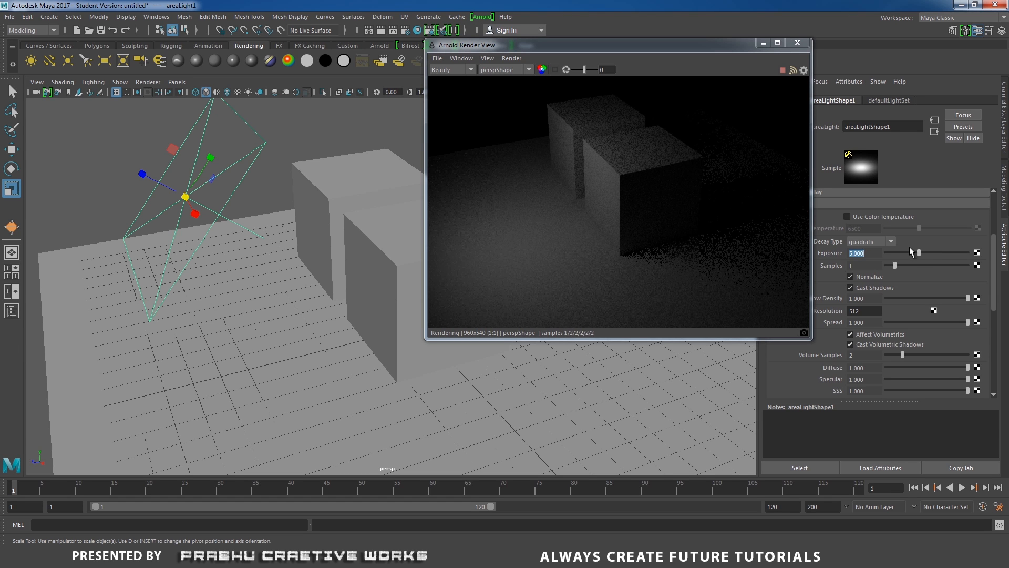
pyautogui.moveTo(919, 248); pyautogui.dragTo(930, 251)
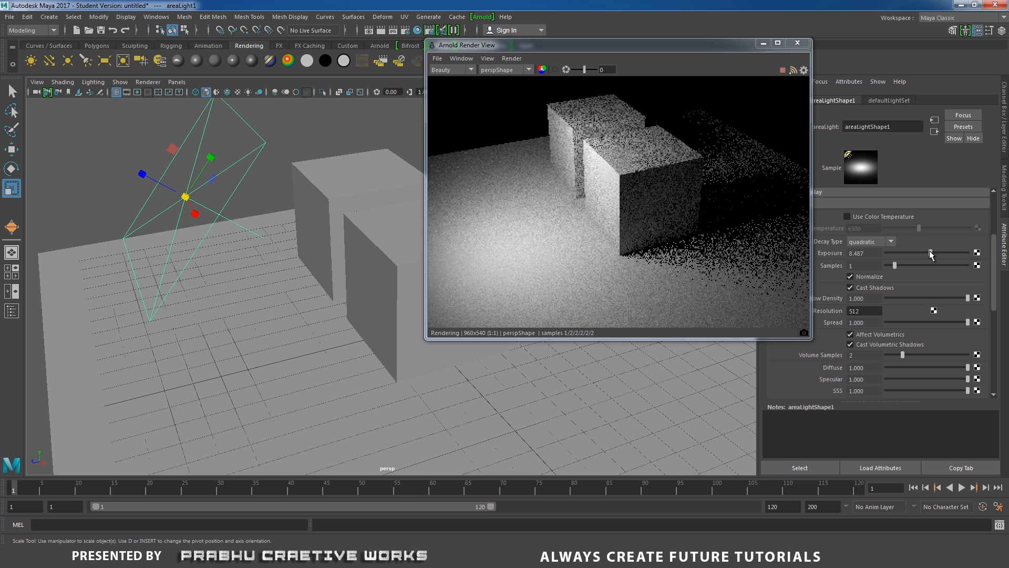